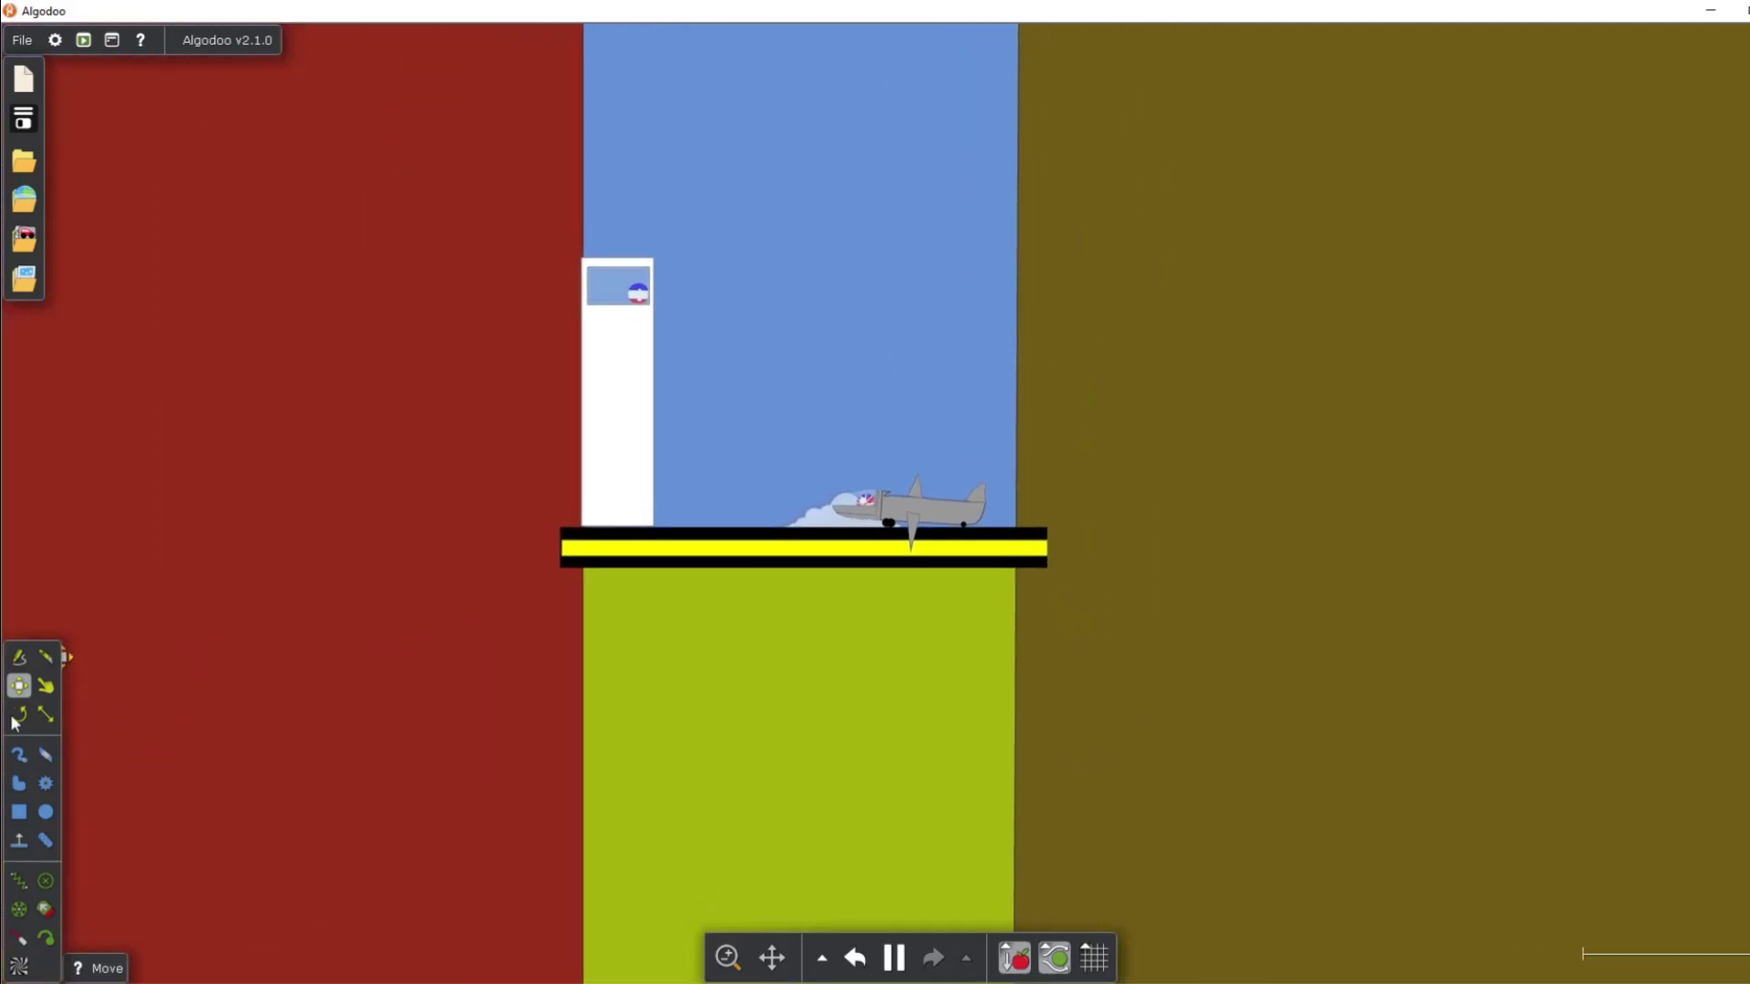
Step: Choose the Drag tool and examine the blue-white-red ball behind the control tower's window
click(45, 685)
scroll(897, 504, up, 5)
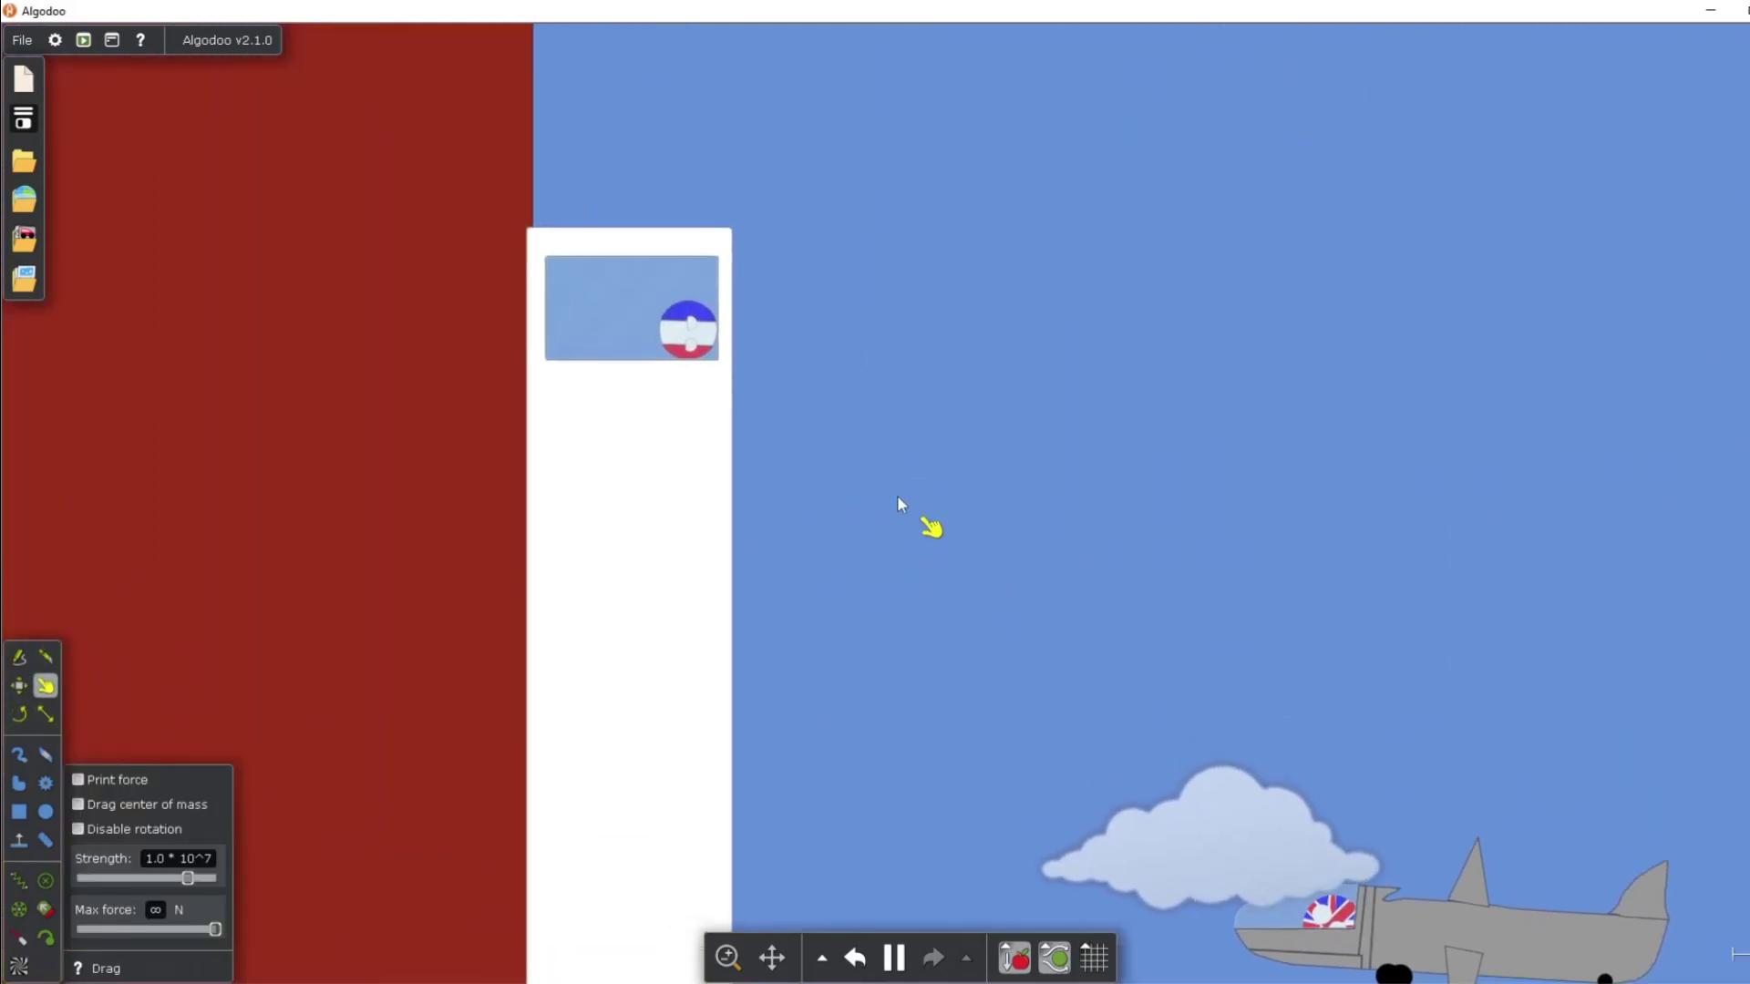
scroll(828, 302, up, 3)
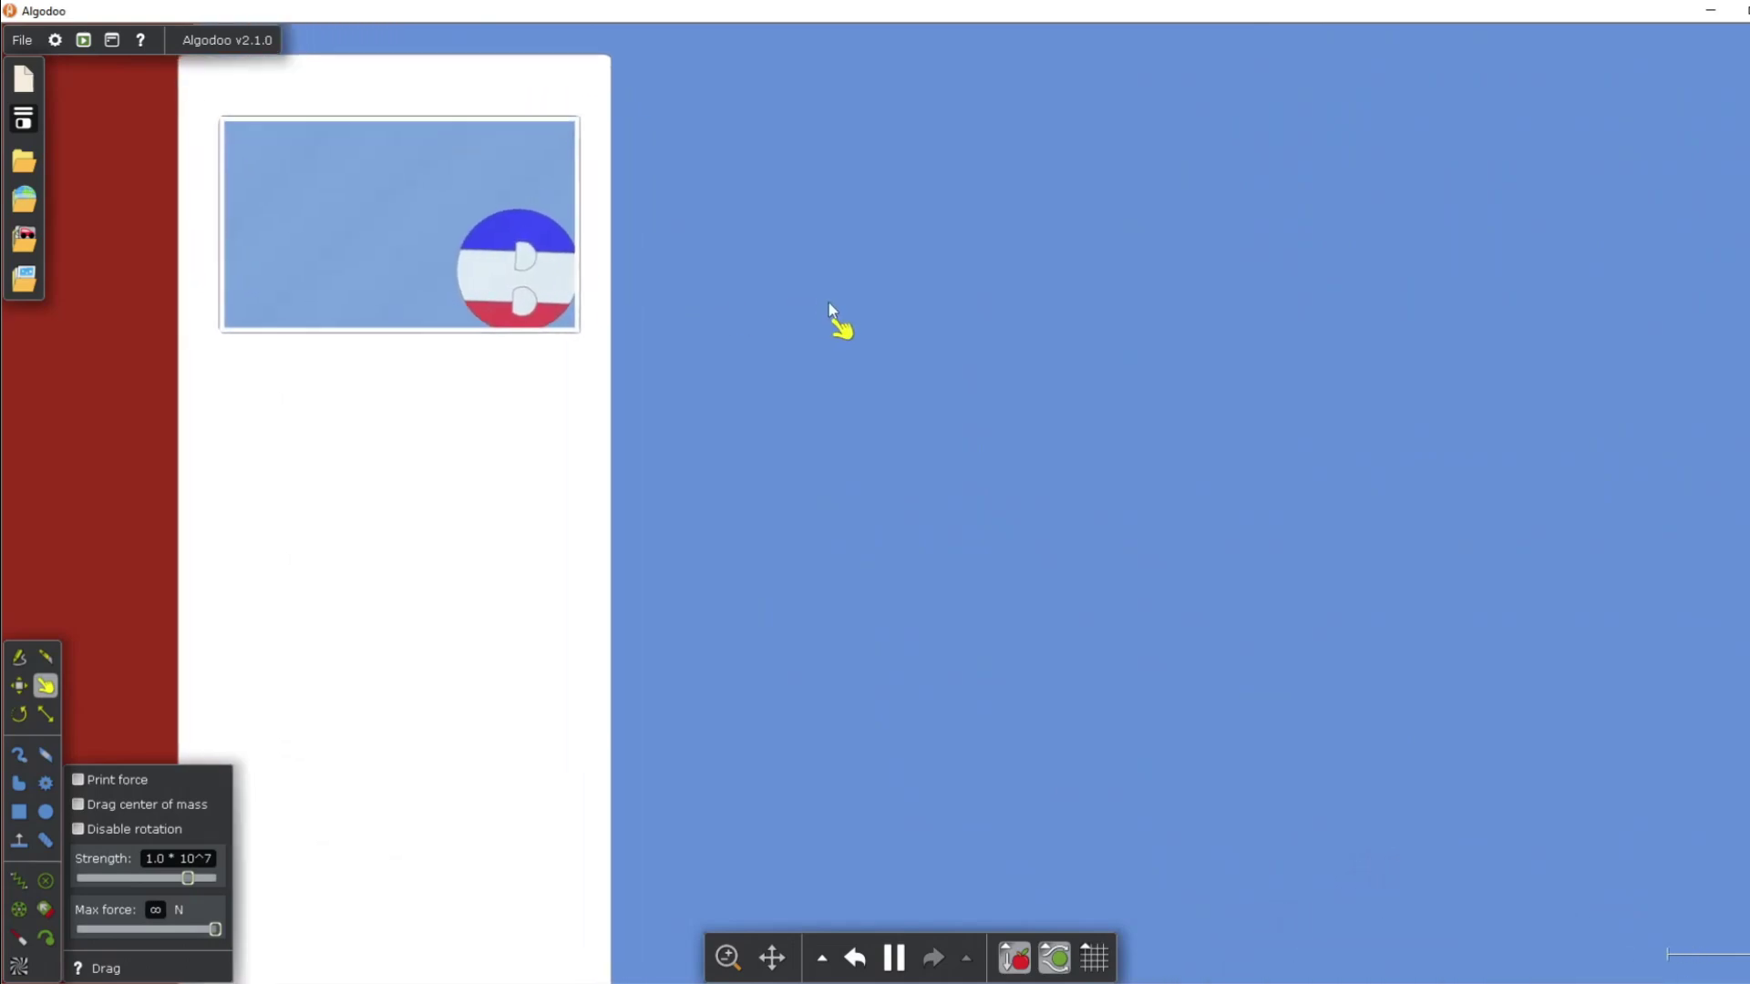
drag(802, 318, 1325, 519)
scroll(1324, 519, up, 4)
scroll(1325, 519, down, 3)
scroll(1048, 409, up, 3)
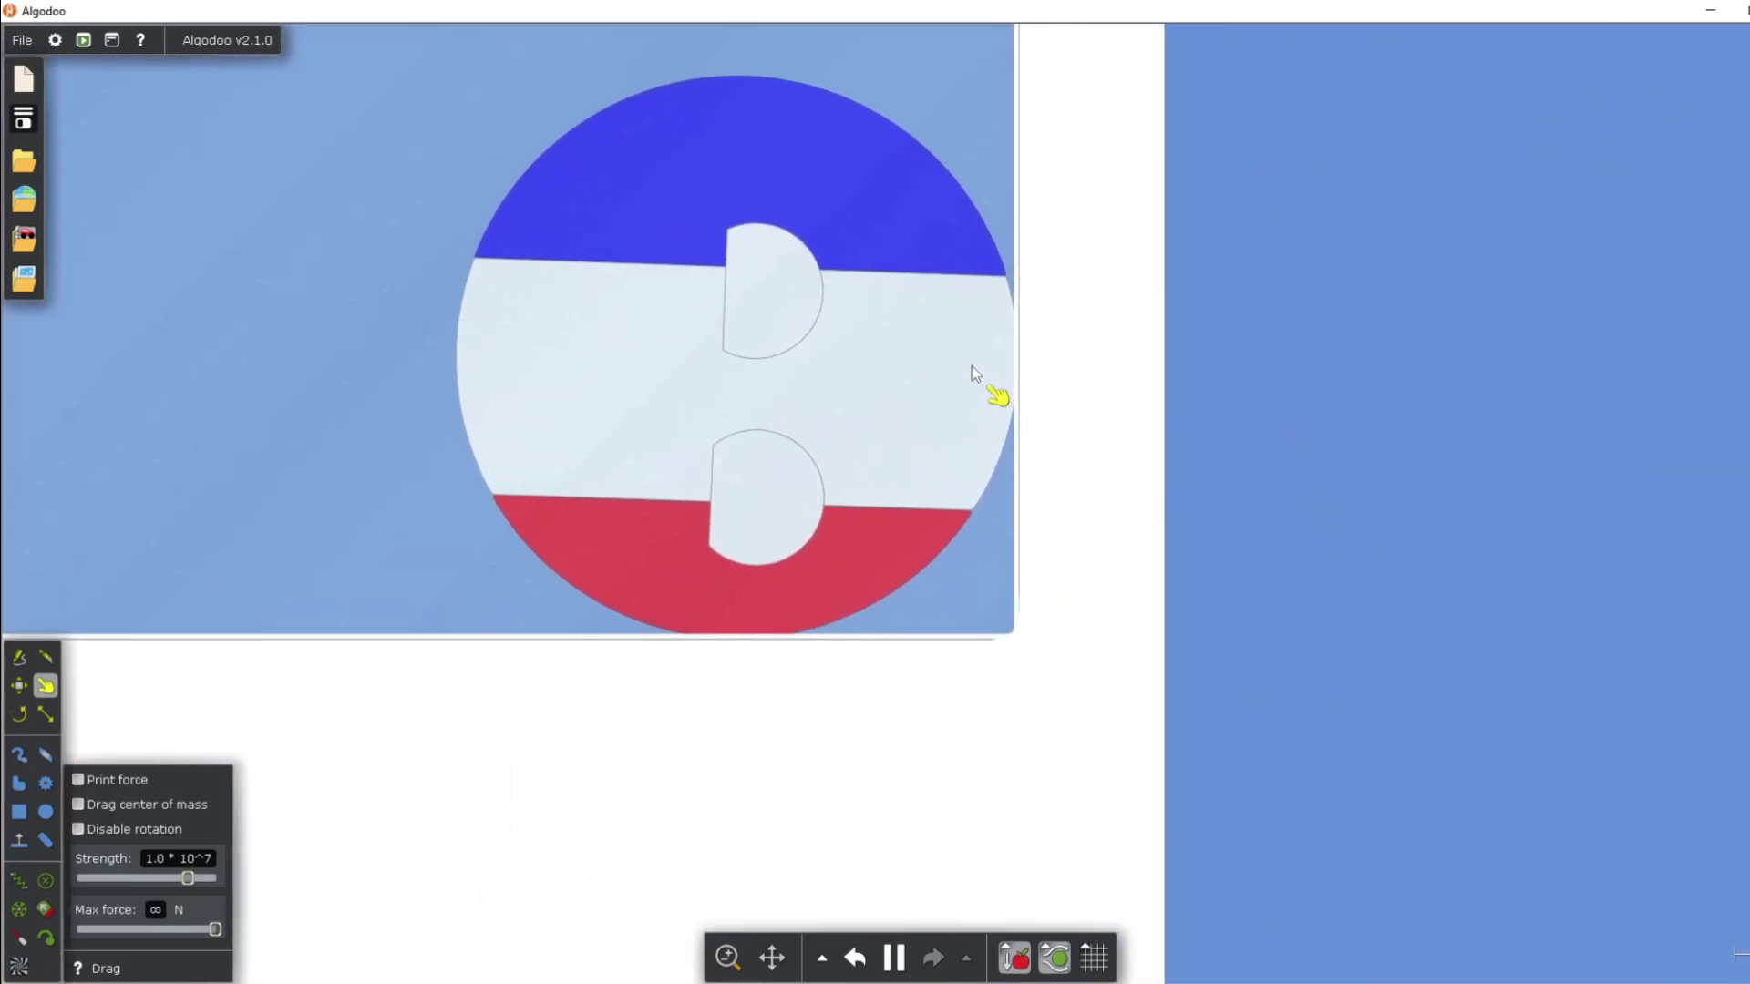
scroll(911, 390, down, 5)
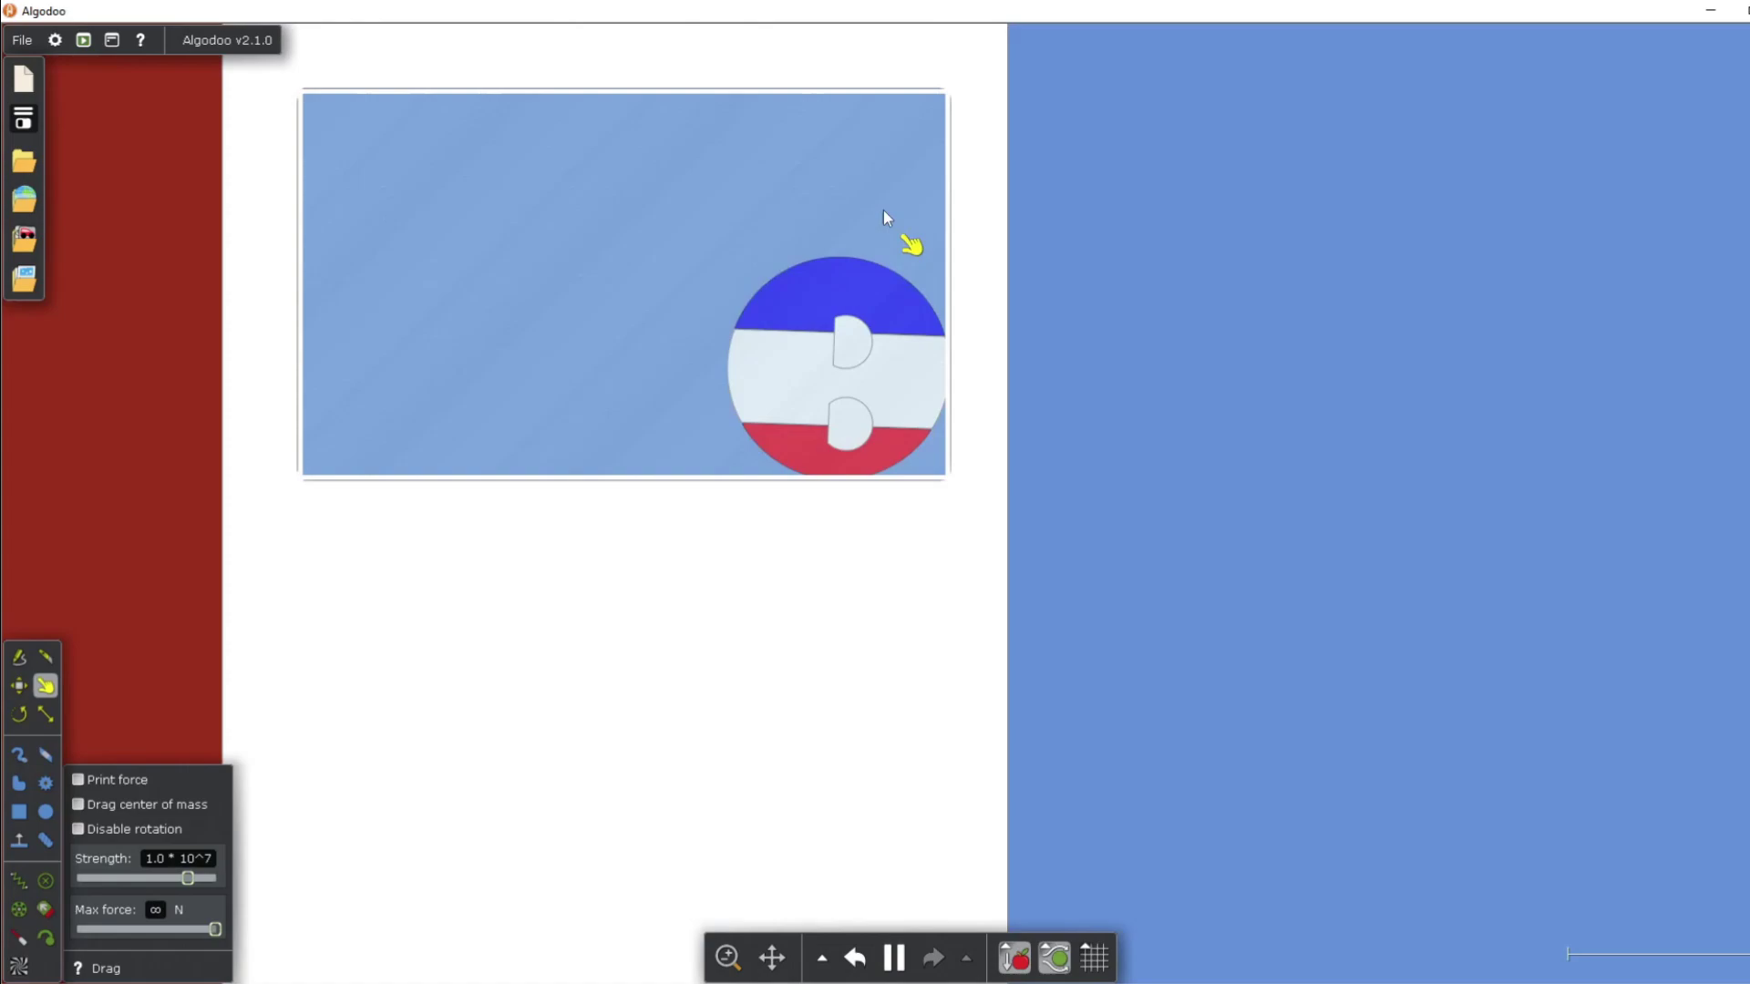
scroll(829, 182, up, 5)
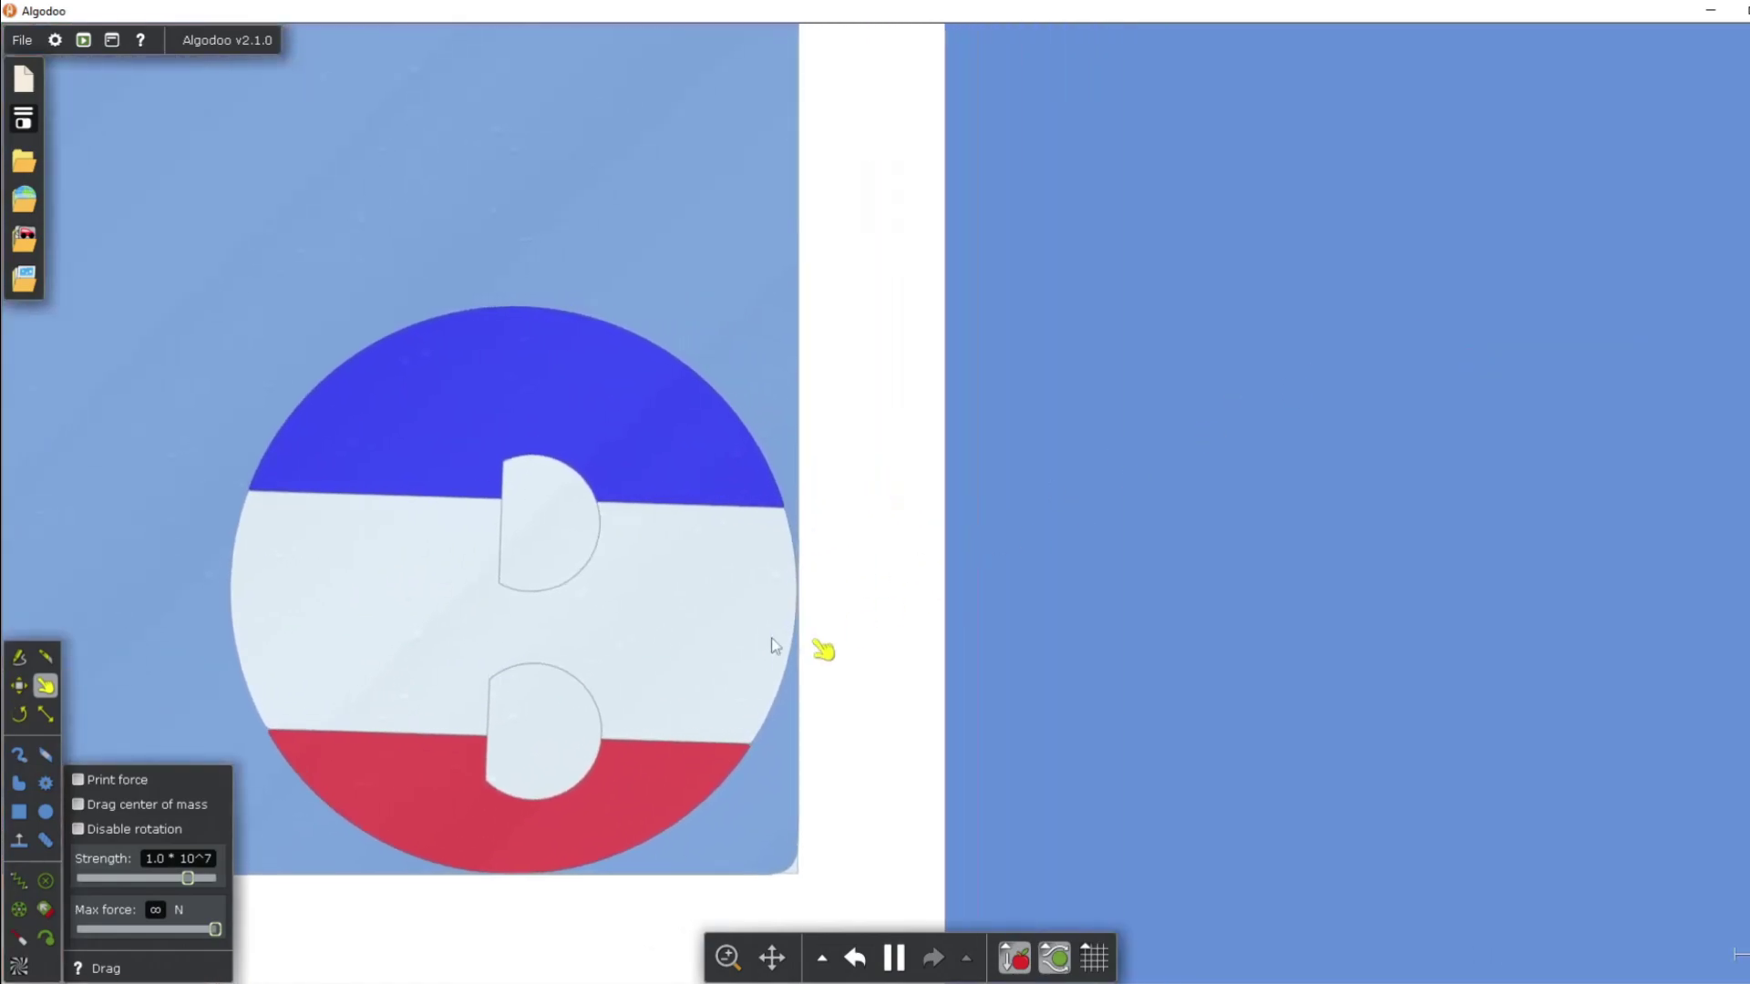
scroll(894, 391, down, 1)
scroll(652, 490, up, 3)
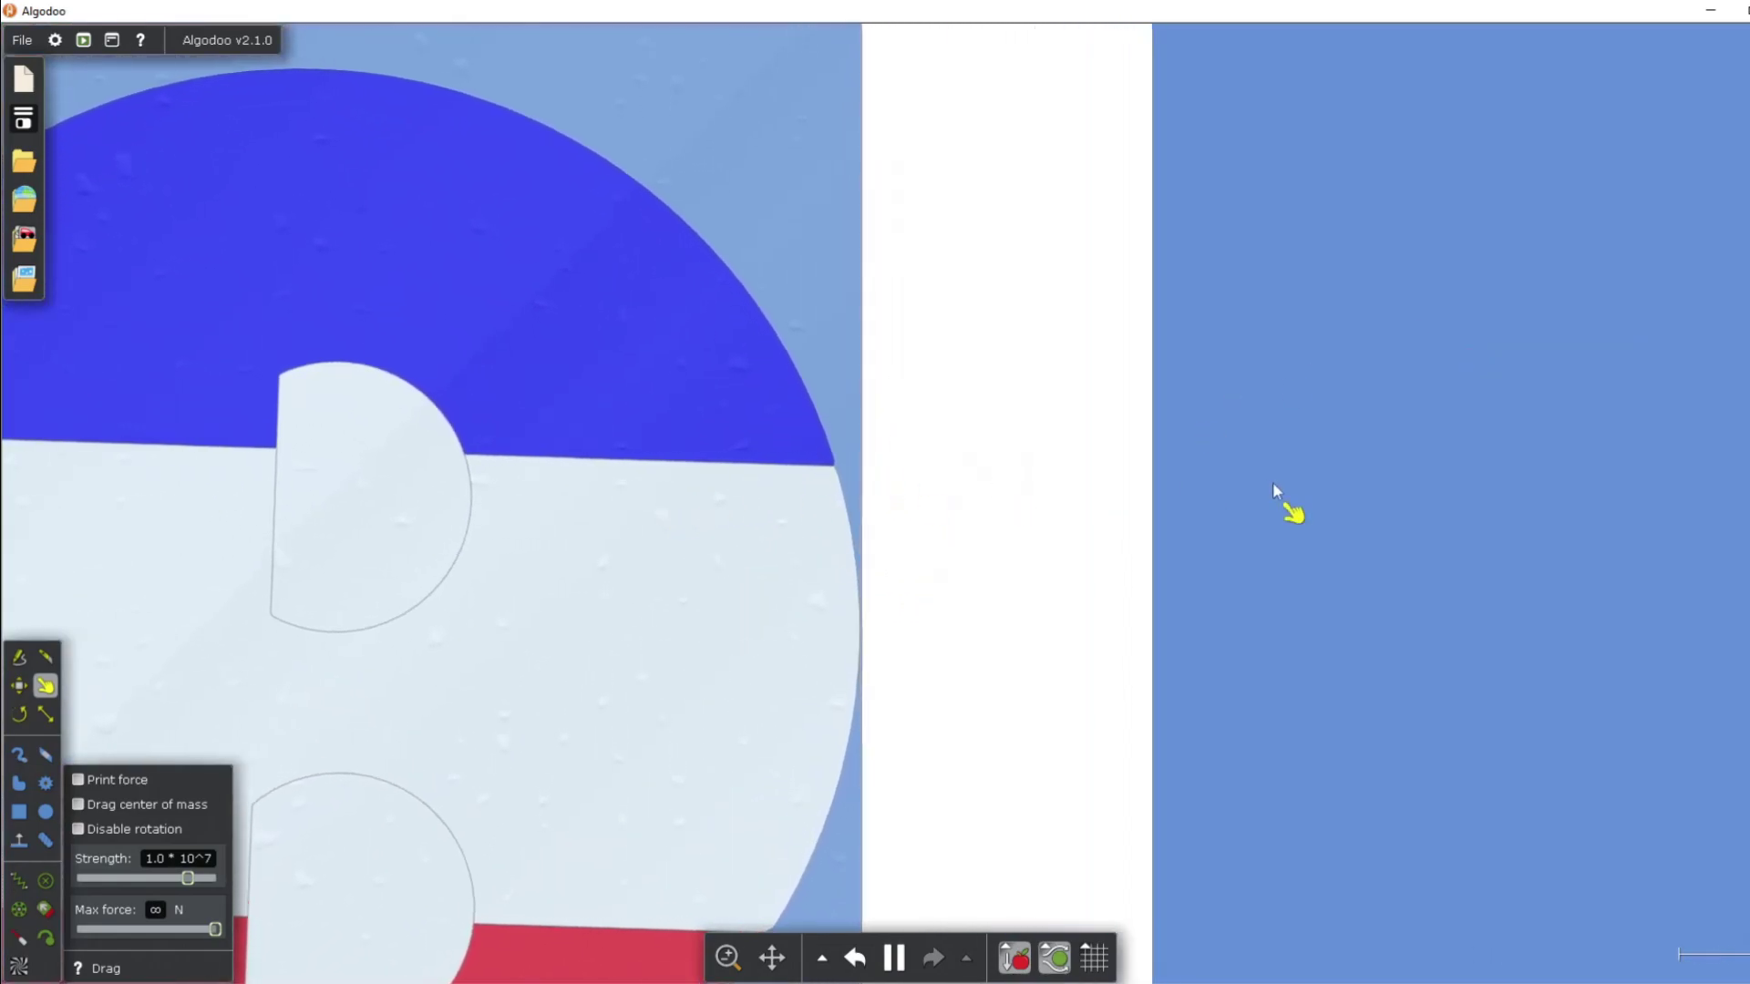
scroll(1190, 406, down, 4)
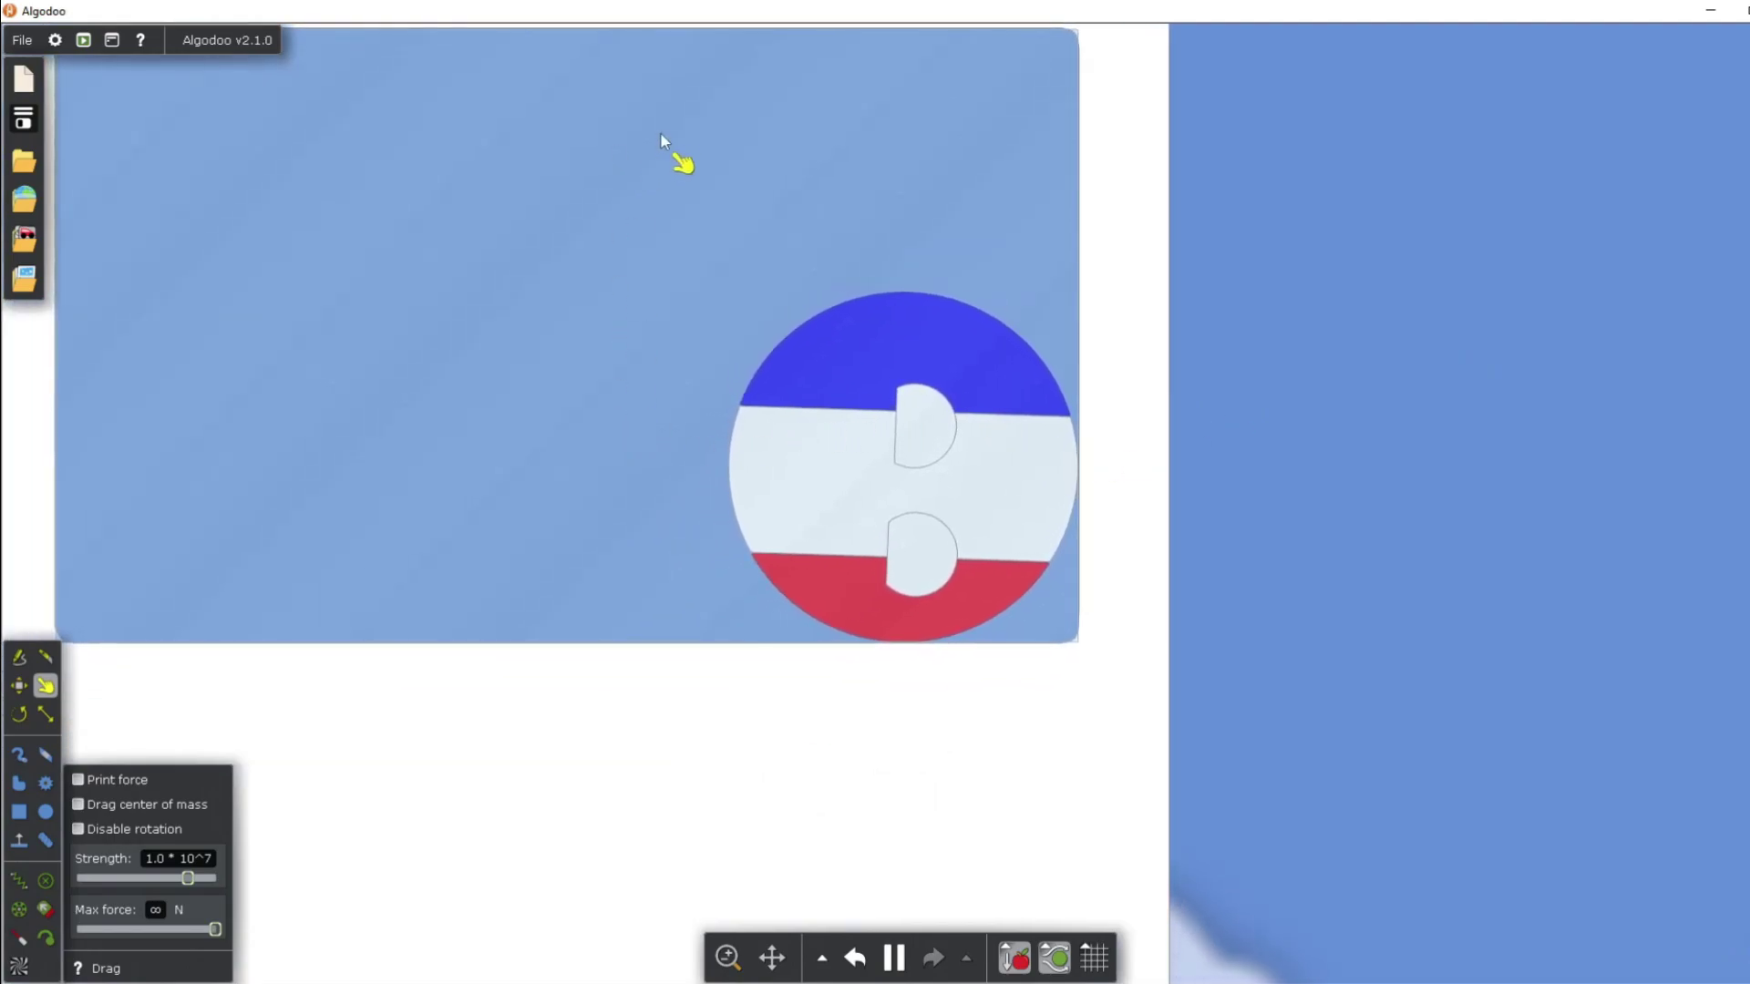
Step: Erase the glass pane over the control tower's window and drag the blue-white-red ball across the opening
right_click(660, 134)
click(741, 169)
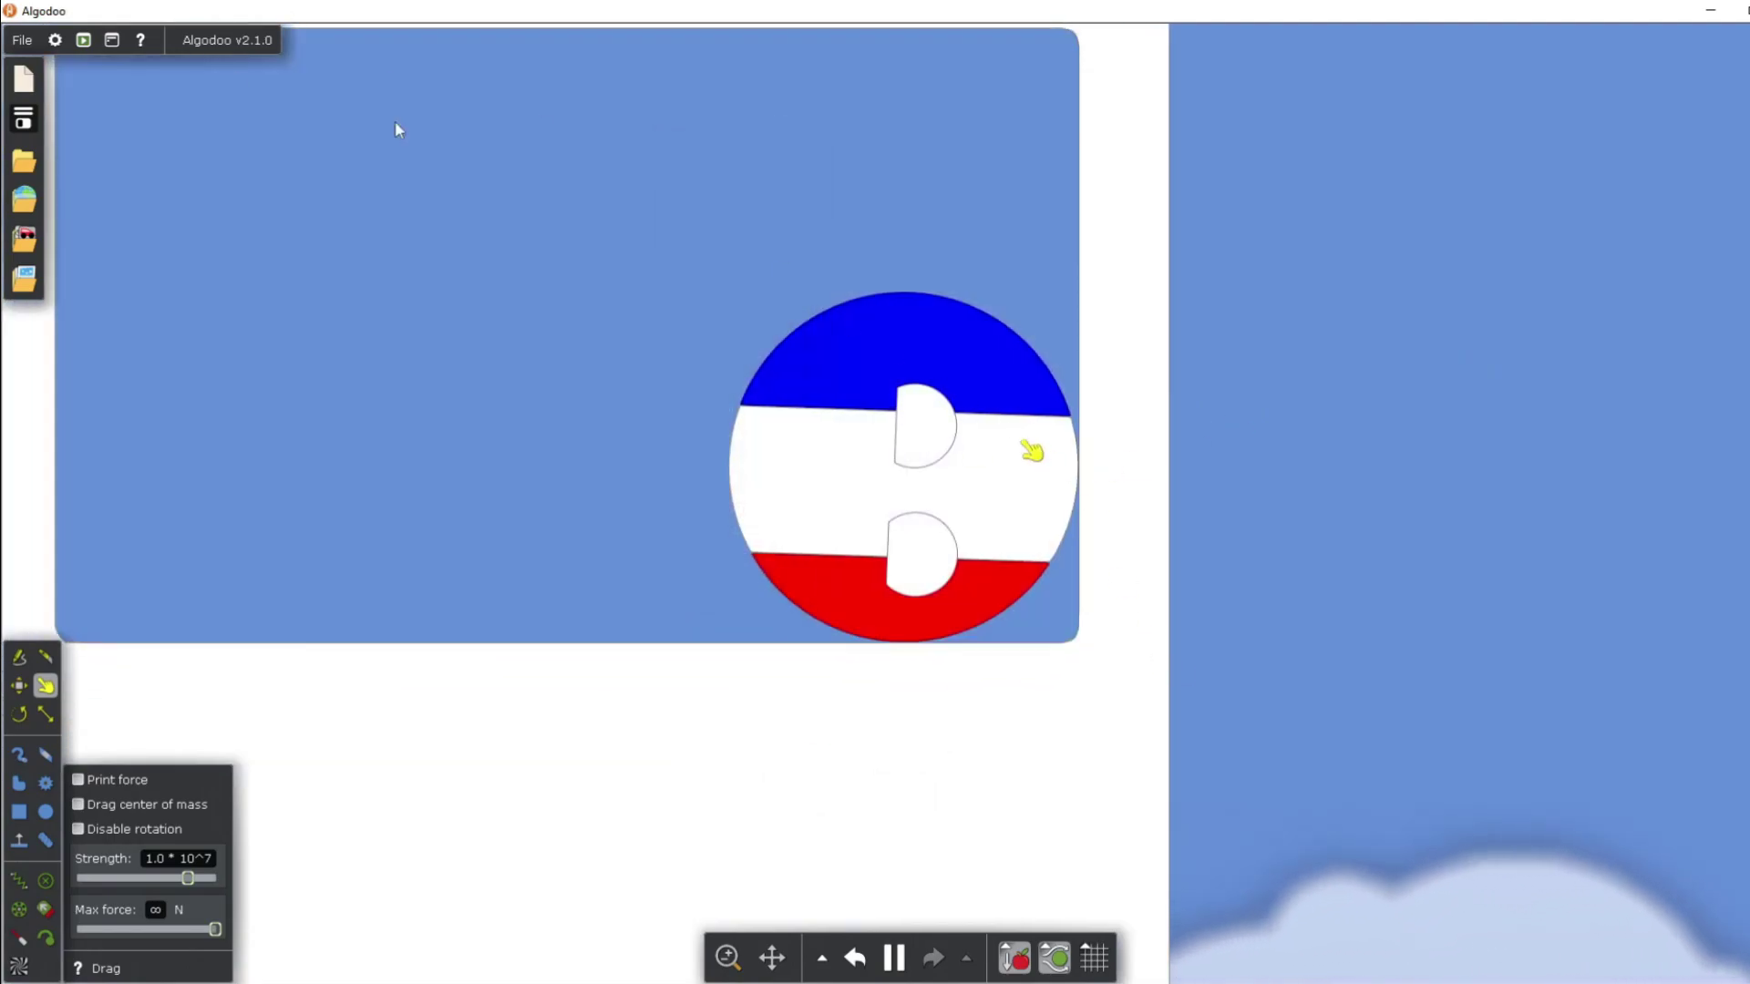
drag(1022, 443, 383, 638)
scroll(1440, 911, down, 4)
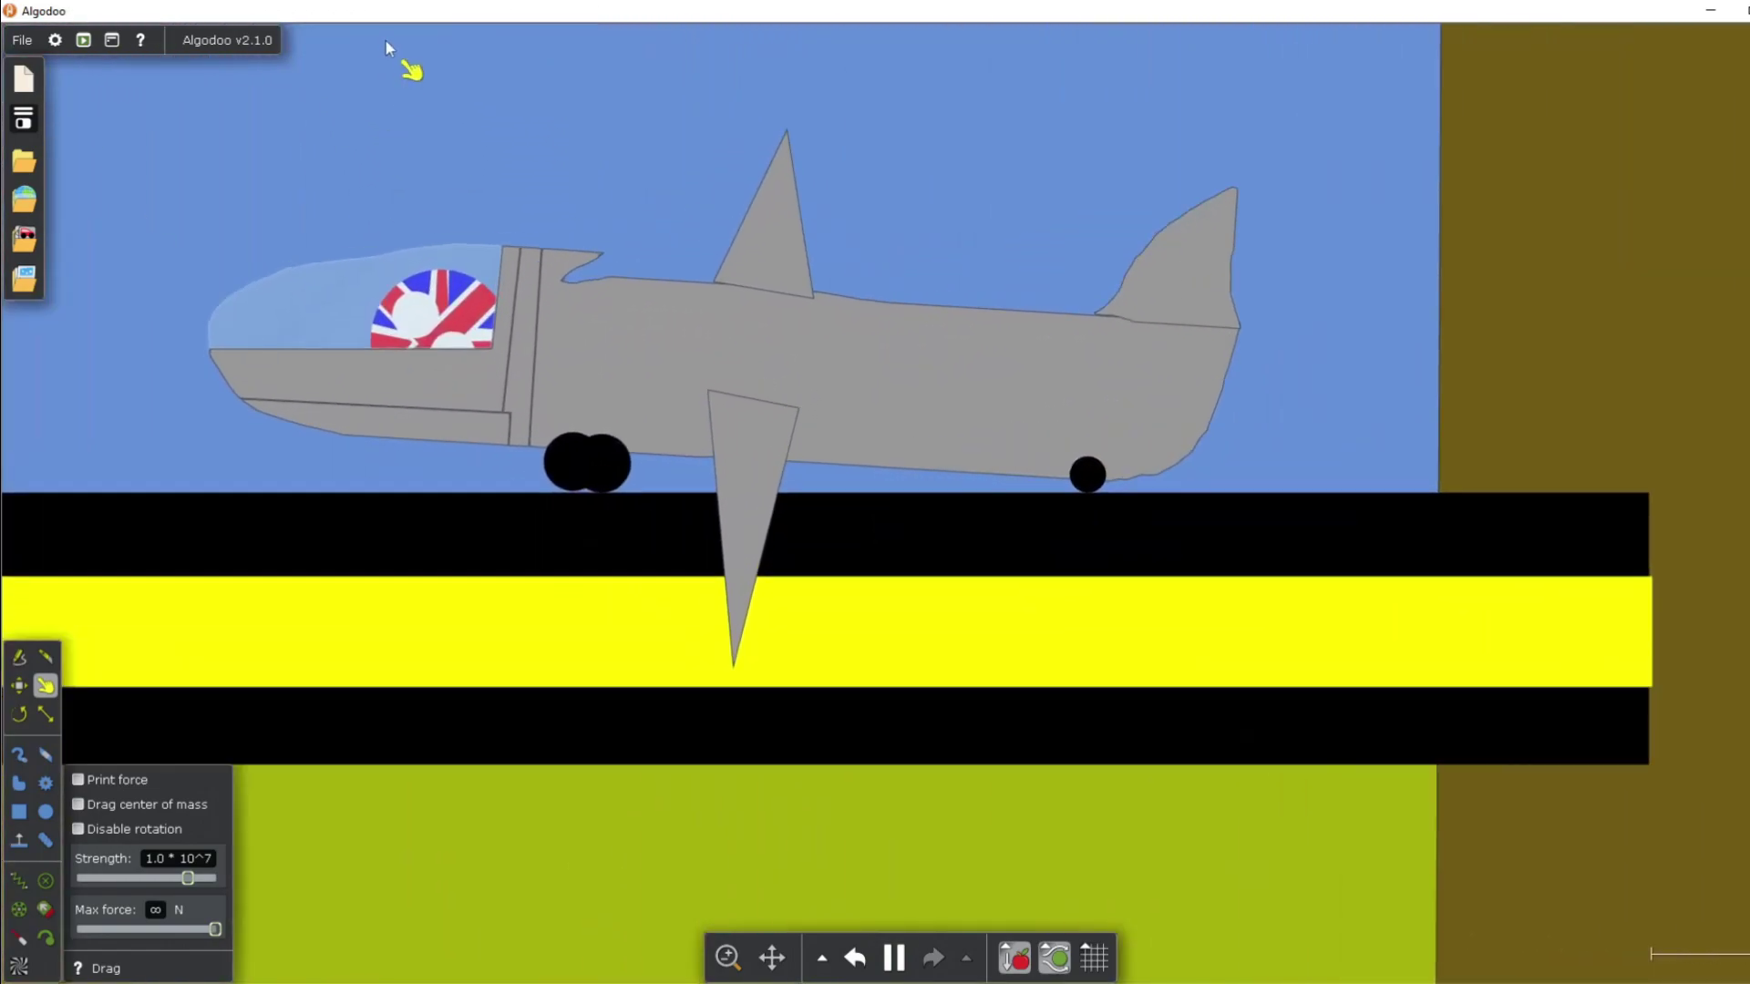
Step: Examine the Union Jack ball in the airplane's cockpit and the landing wheels below it
scroll(384, 42, up, 3)
drag(696, 315, 1035, 8)
scroll(938, 122, up, 4)
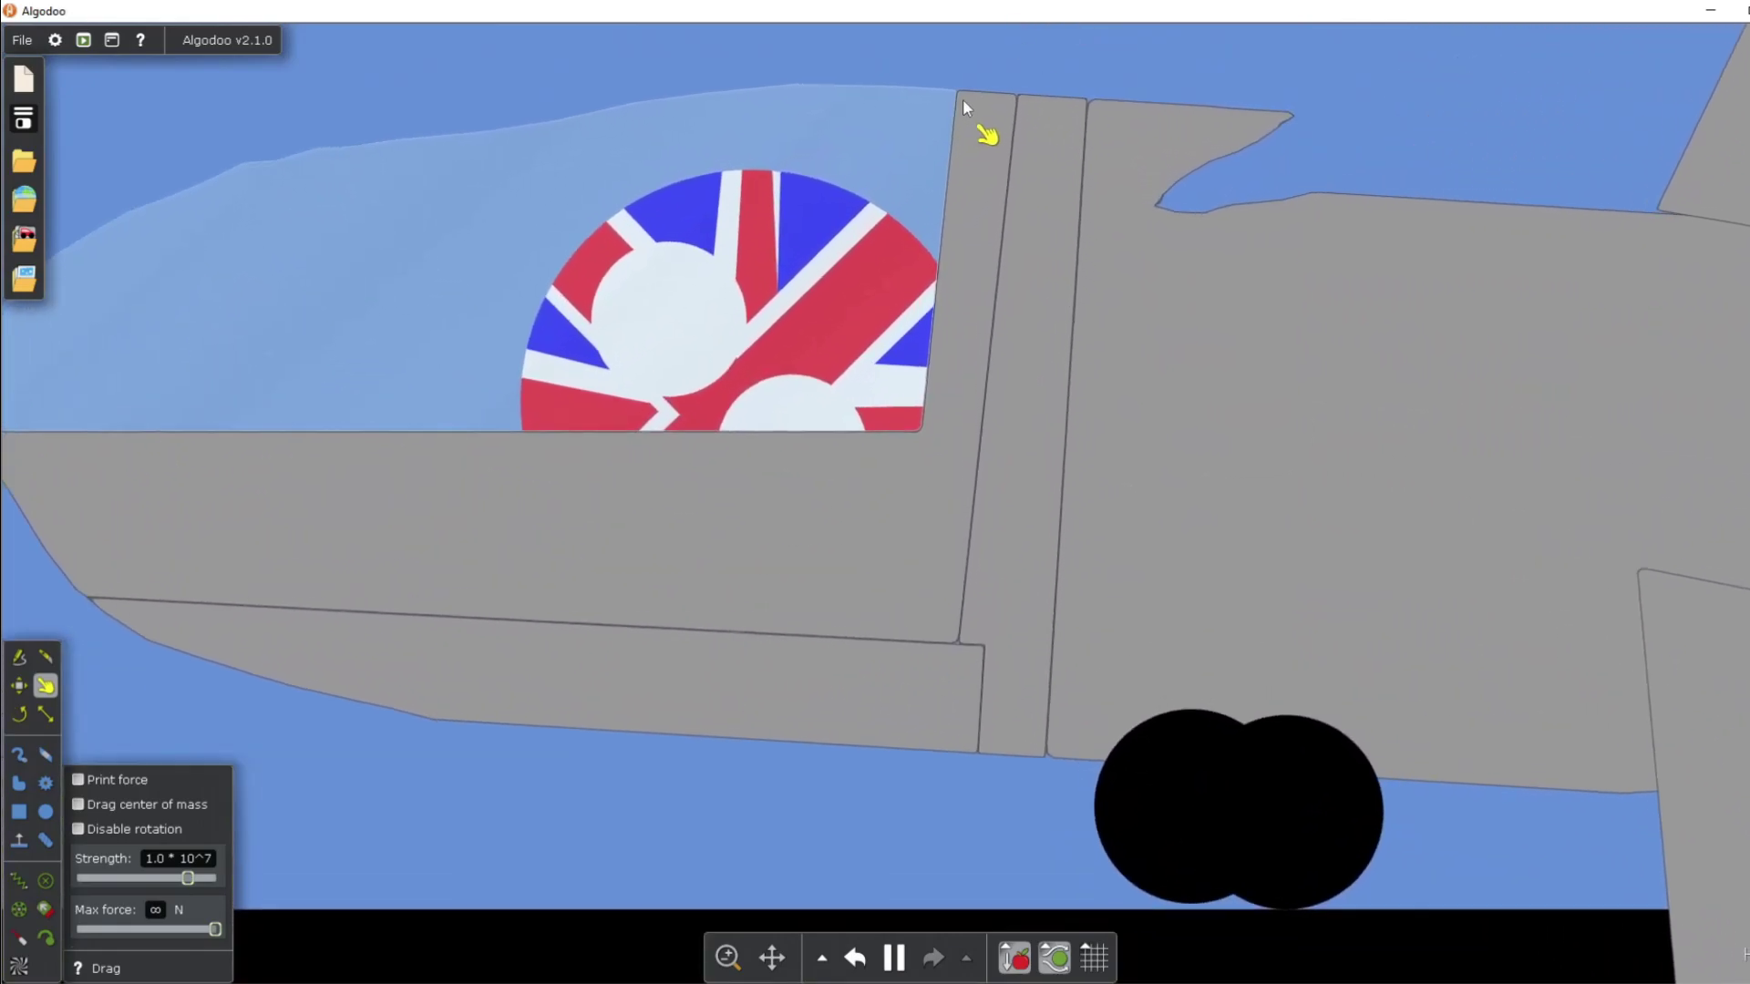
scroll(777, 435, down, 3)
scroll(990, 644, down, 2)
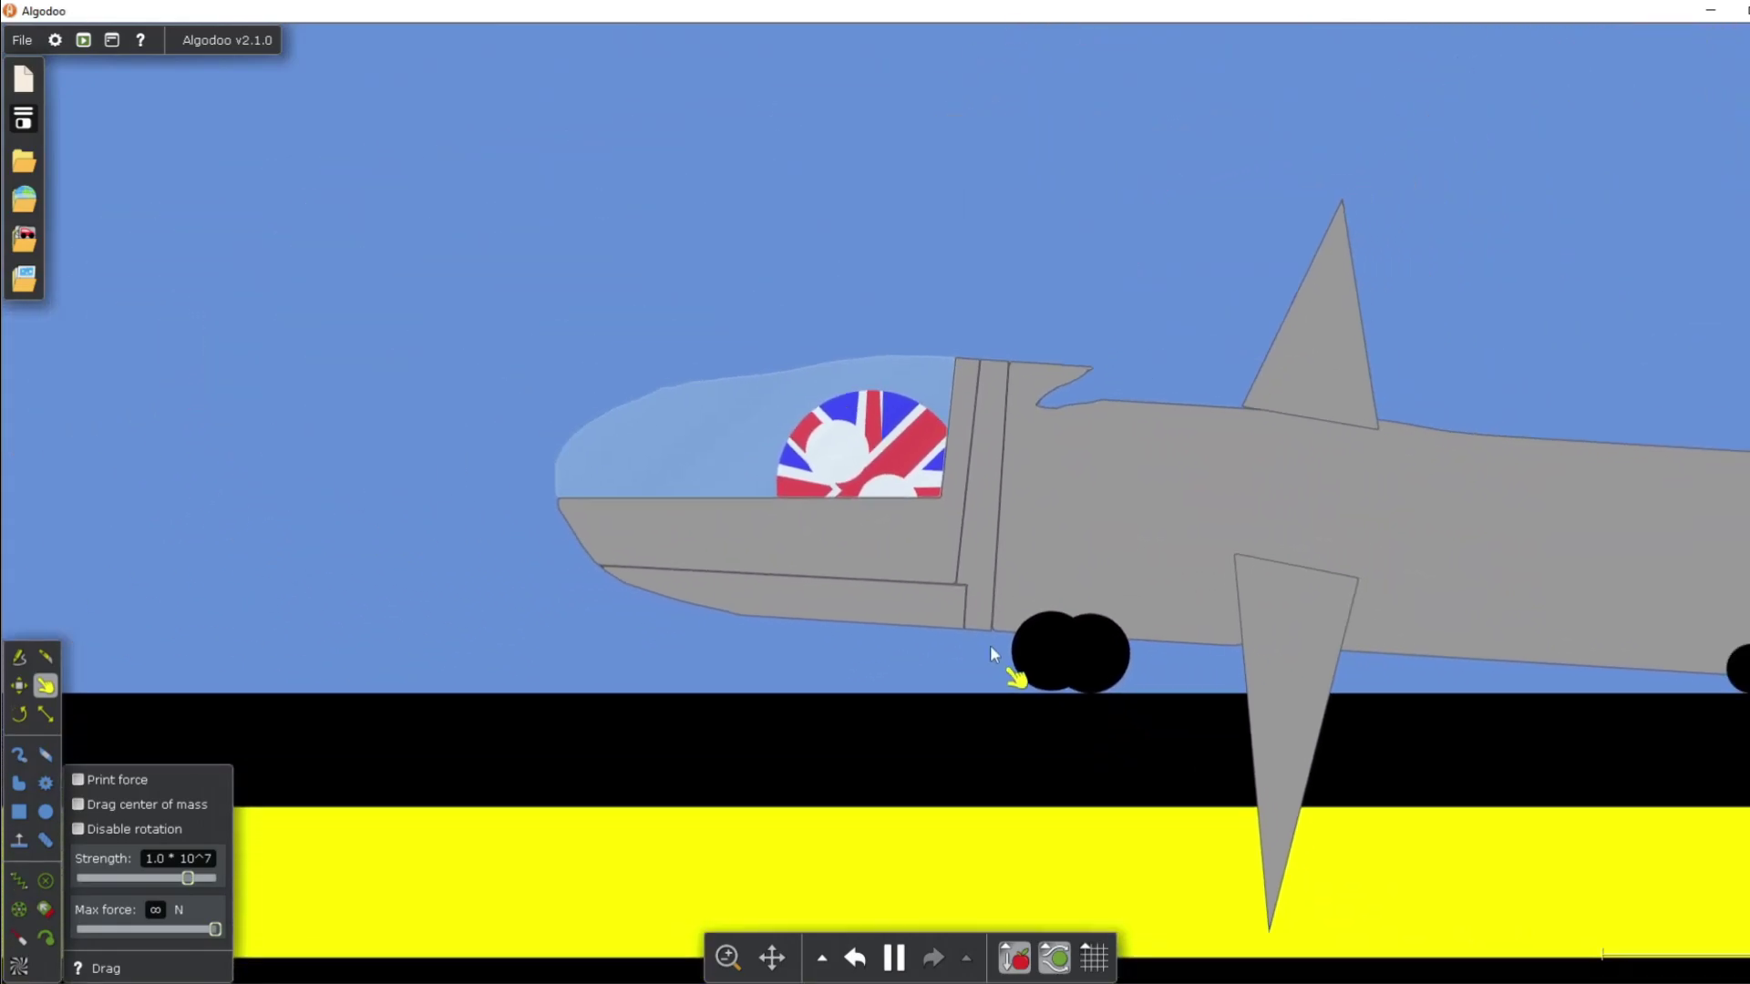
scroll(990, 647, down, 4)
Step: Drag the blue-white-red ball around inside the control tower's window opening
drag(607, 135, 1719, 799)
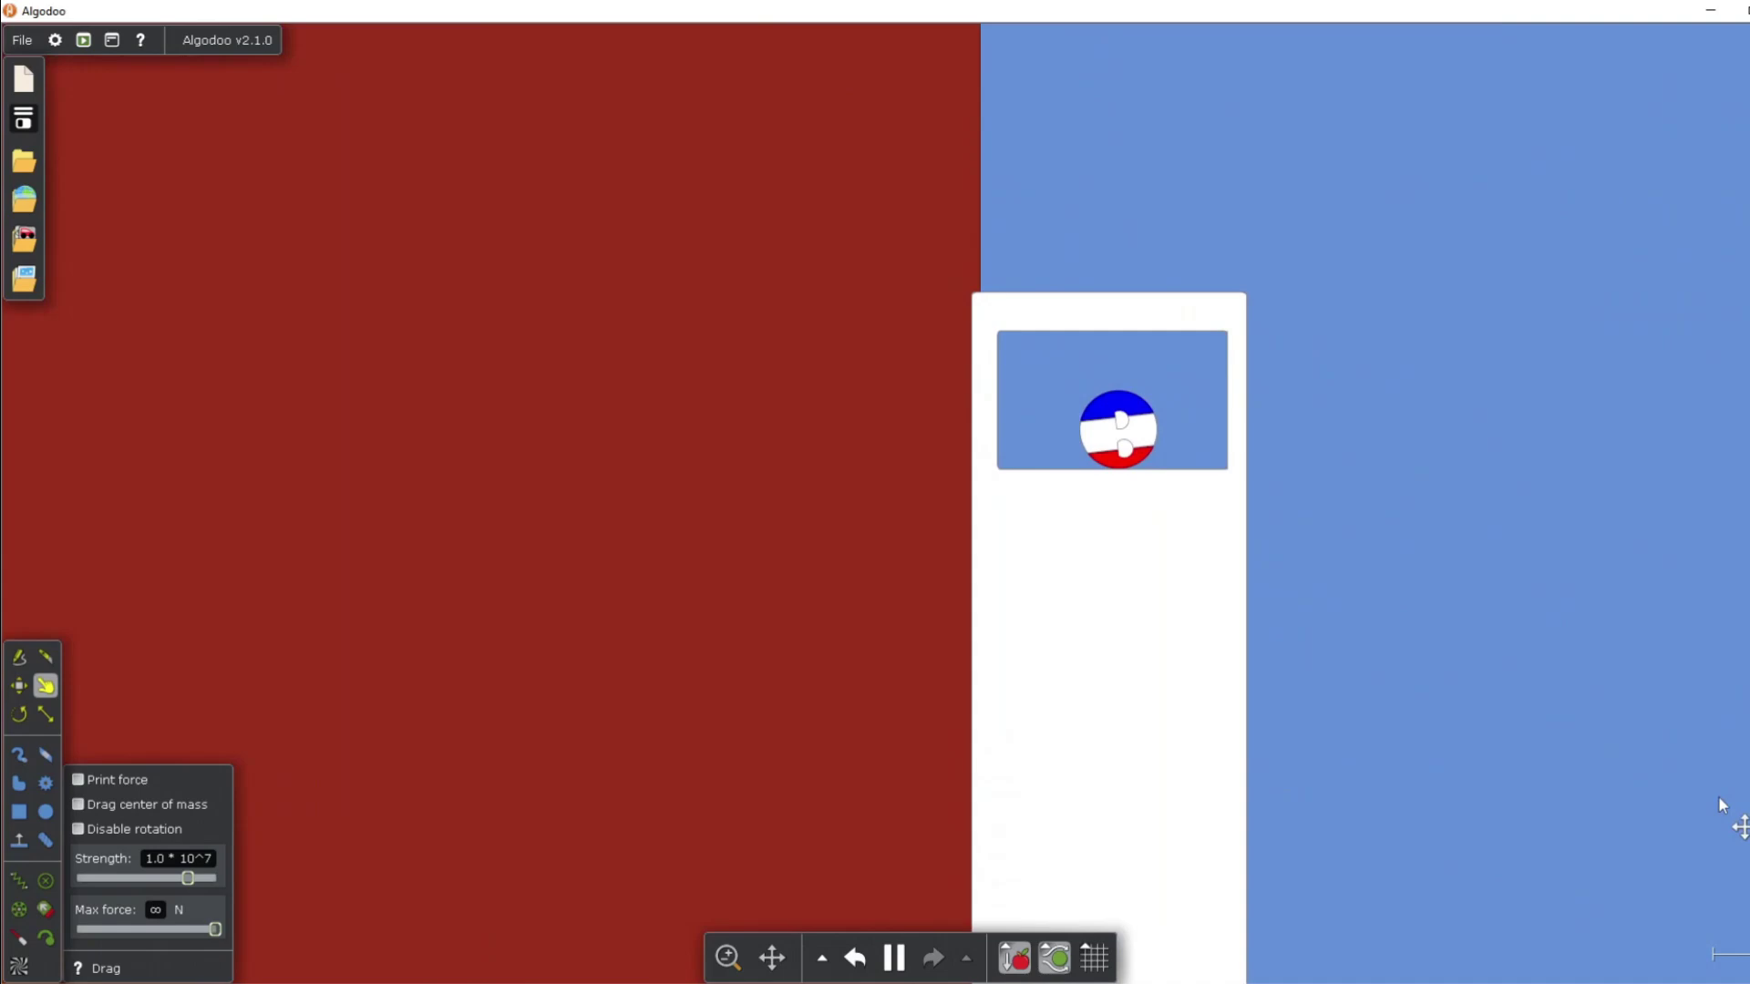
scroll(957, 282, up, 8)
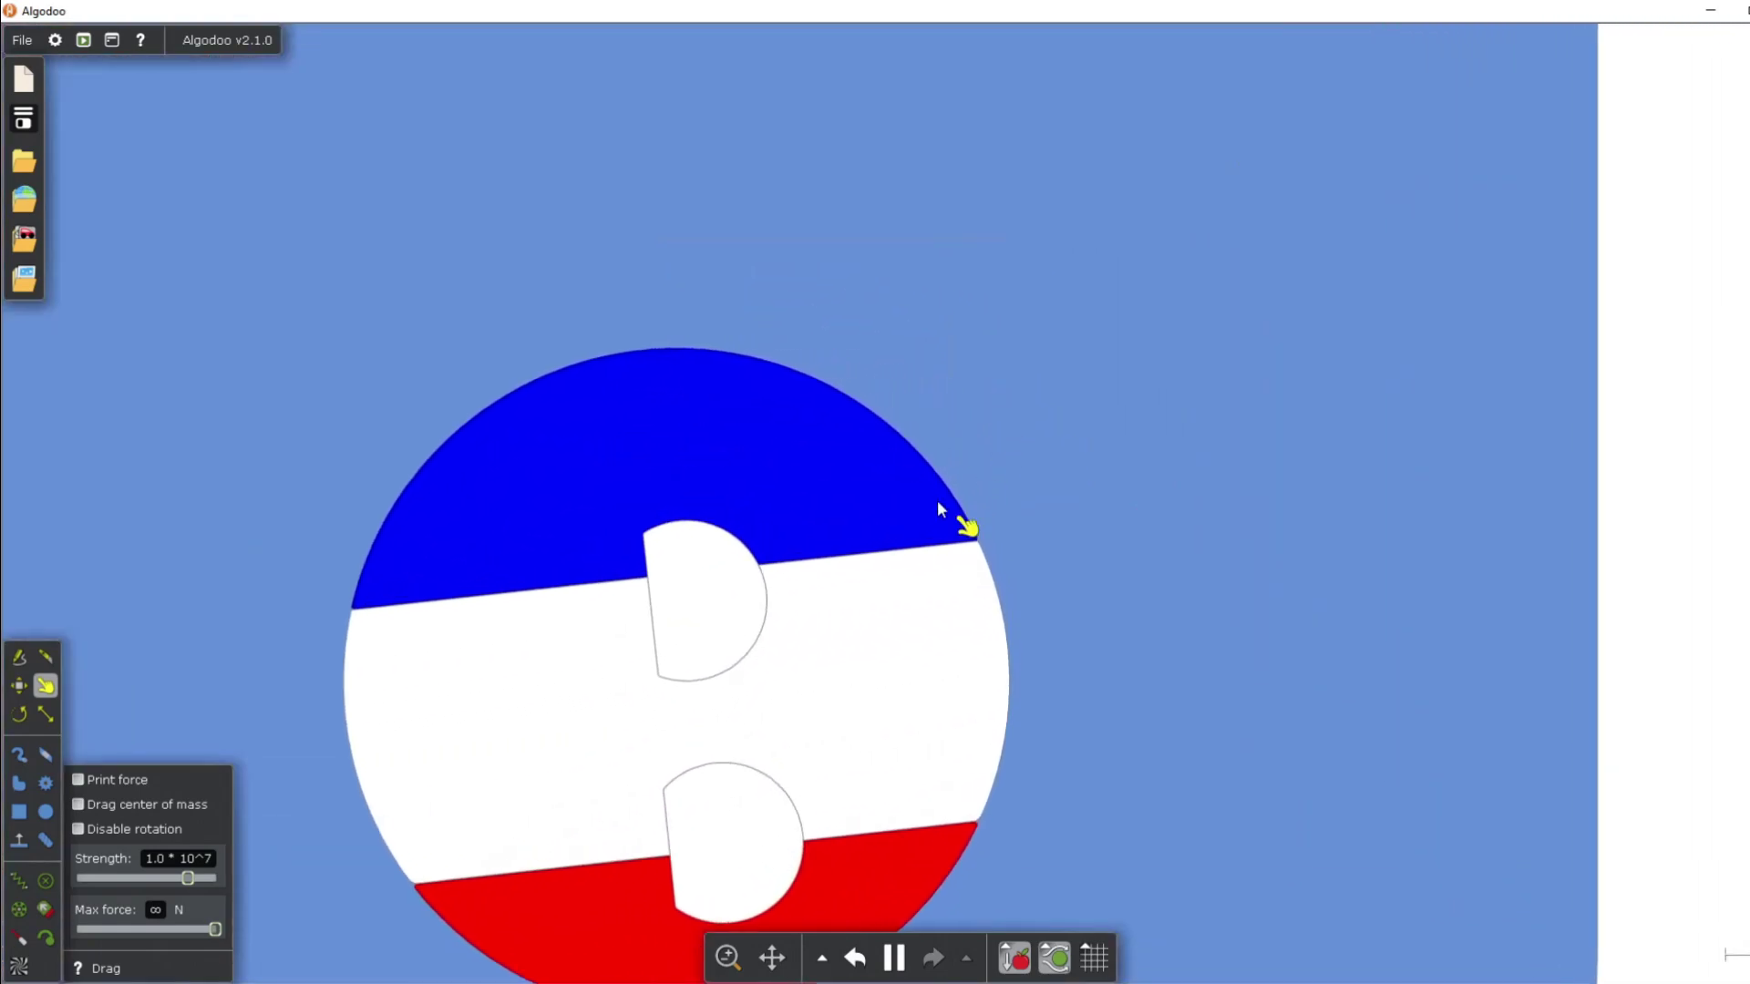
drag(938, 503, 611, 638)
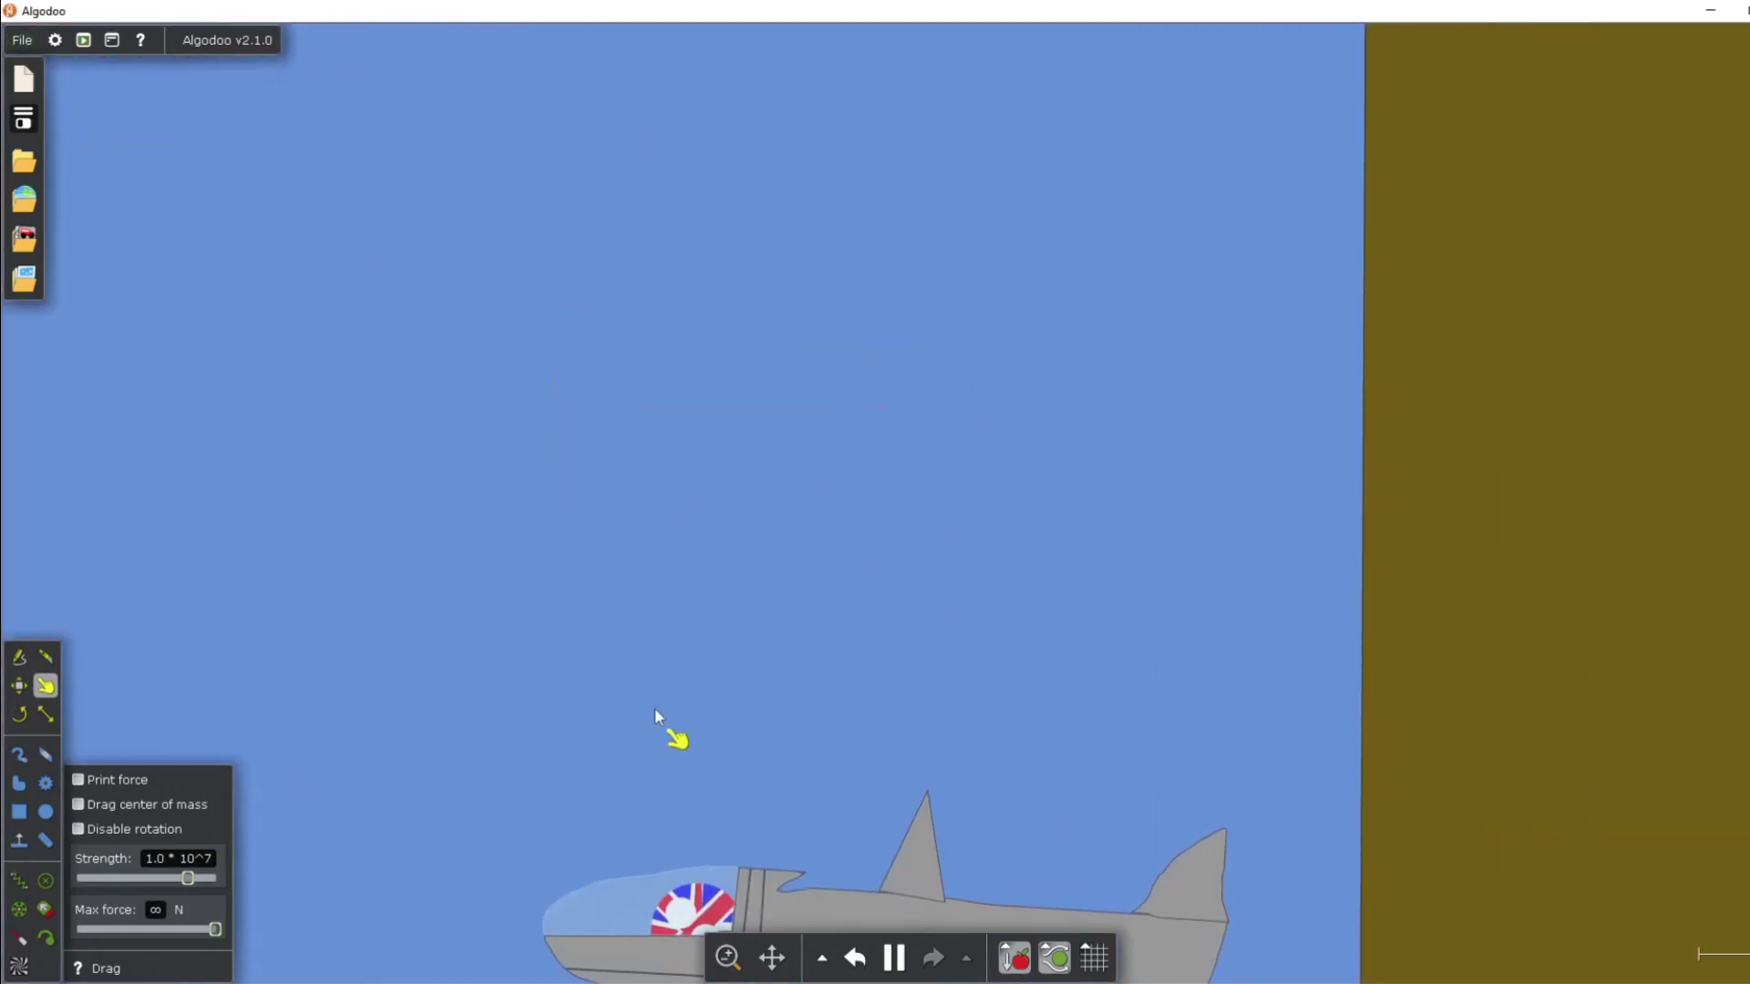
Step: Drag the Union Jack ball forward inside the cockpit toward the airplane's nose
drag(655, 707, 567, 112)
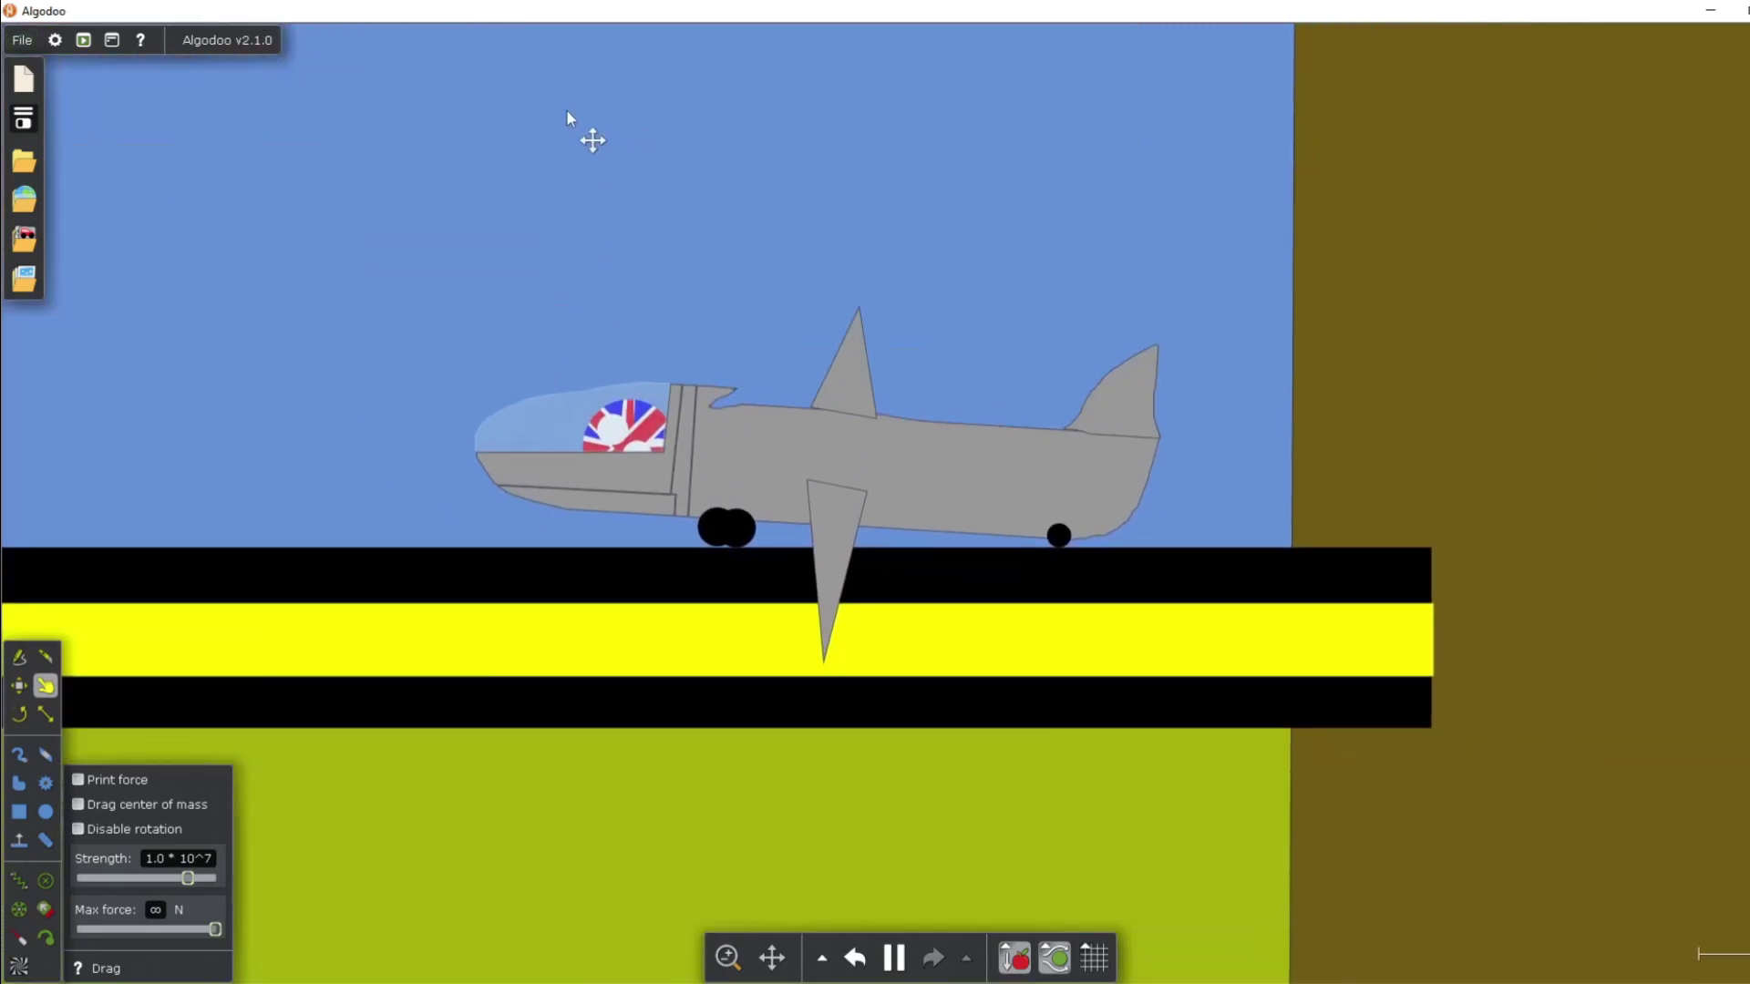
scroll(567, 118, up, 5)
drag(719, 500, 680, 498)
drag(375, 455, 407, 449)
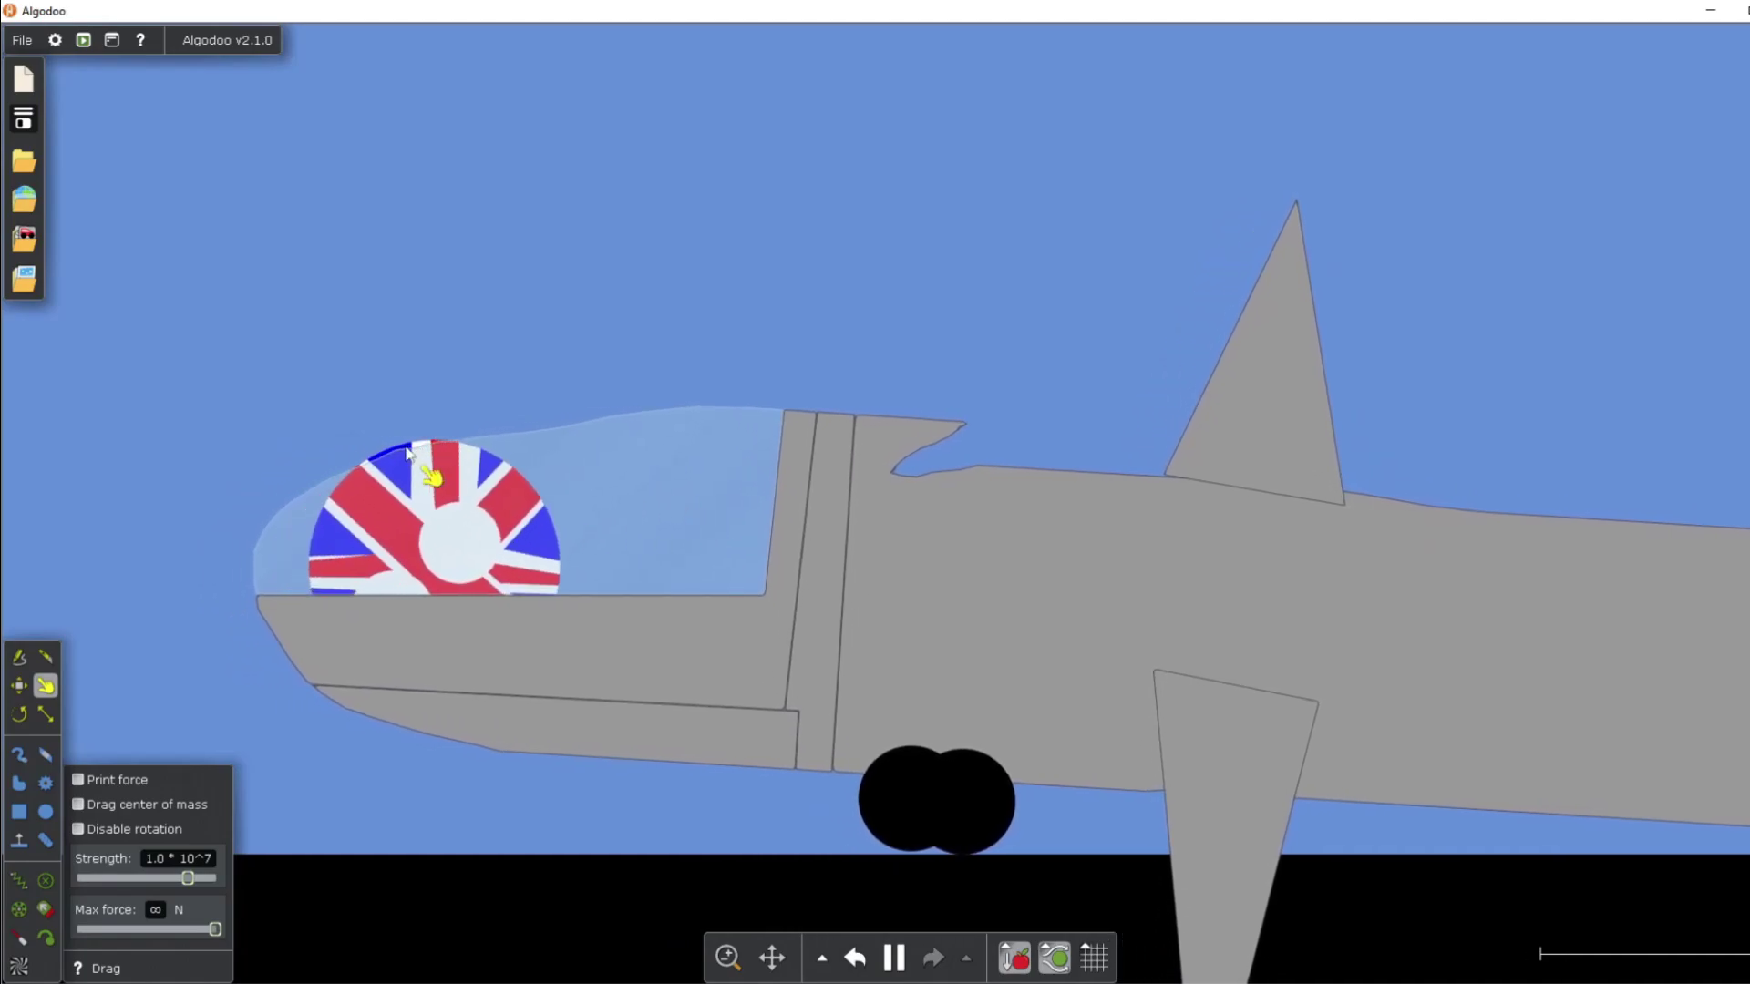
Step: Drag the blue-white-red ball against the side of the tower window that faces the airplane
scroll(417, 443, down, 6)
drag(479, 181, 1669, 504)
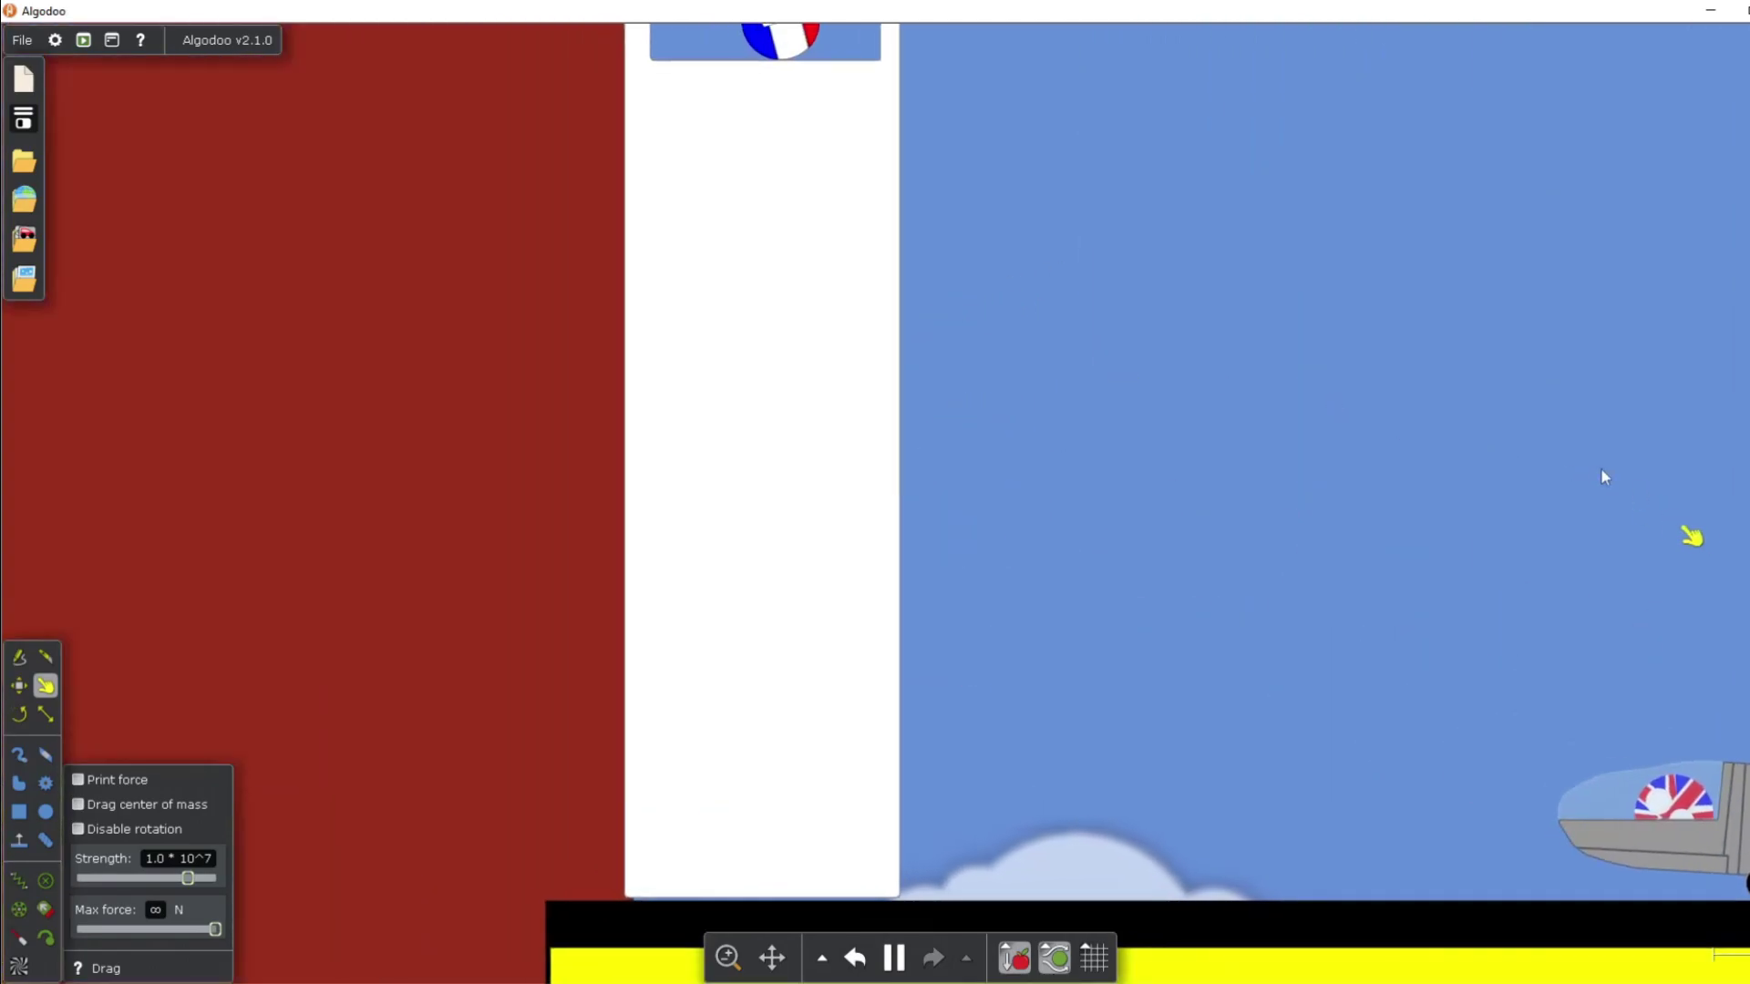
scroll(1485, 455, down, 3)
scroll(1103, 228, up, 10)
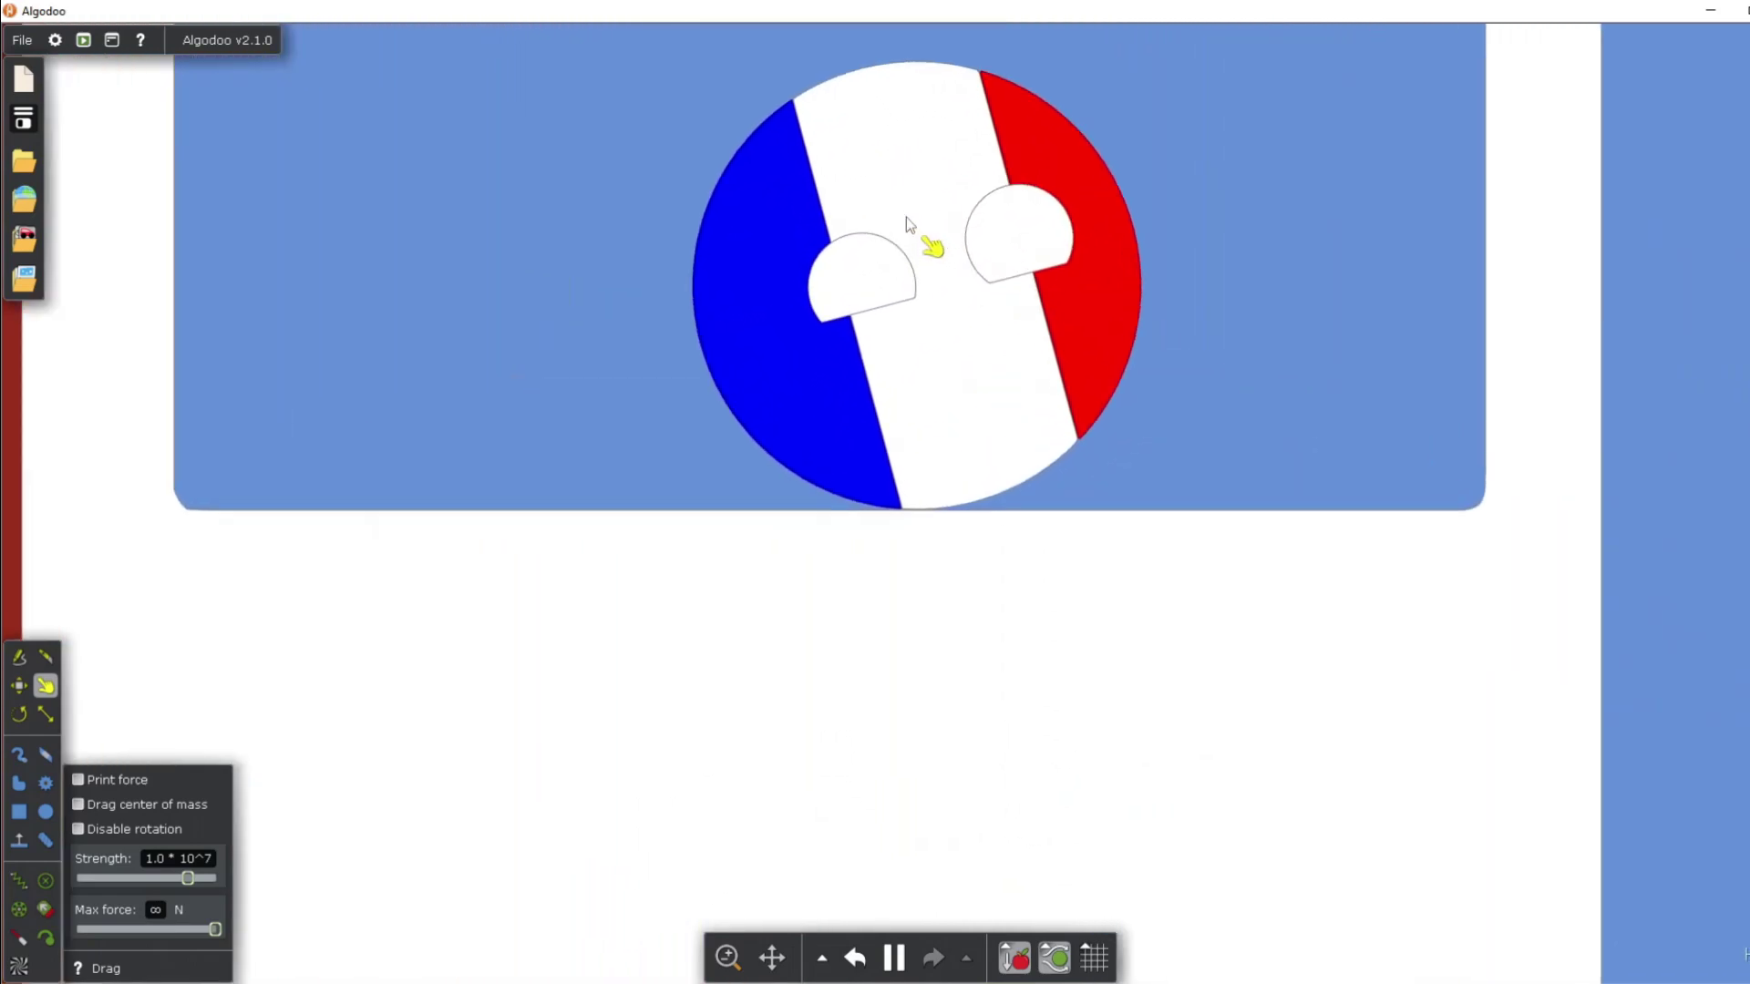
drag(870, 287, 1217, 421)
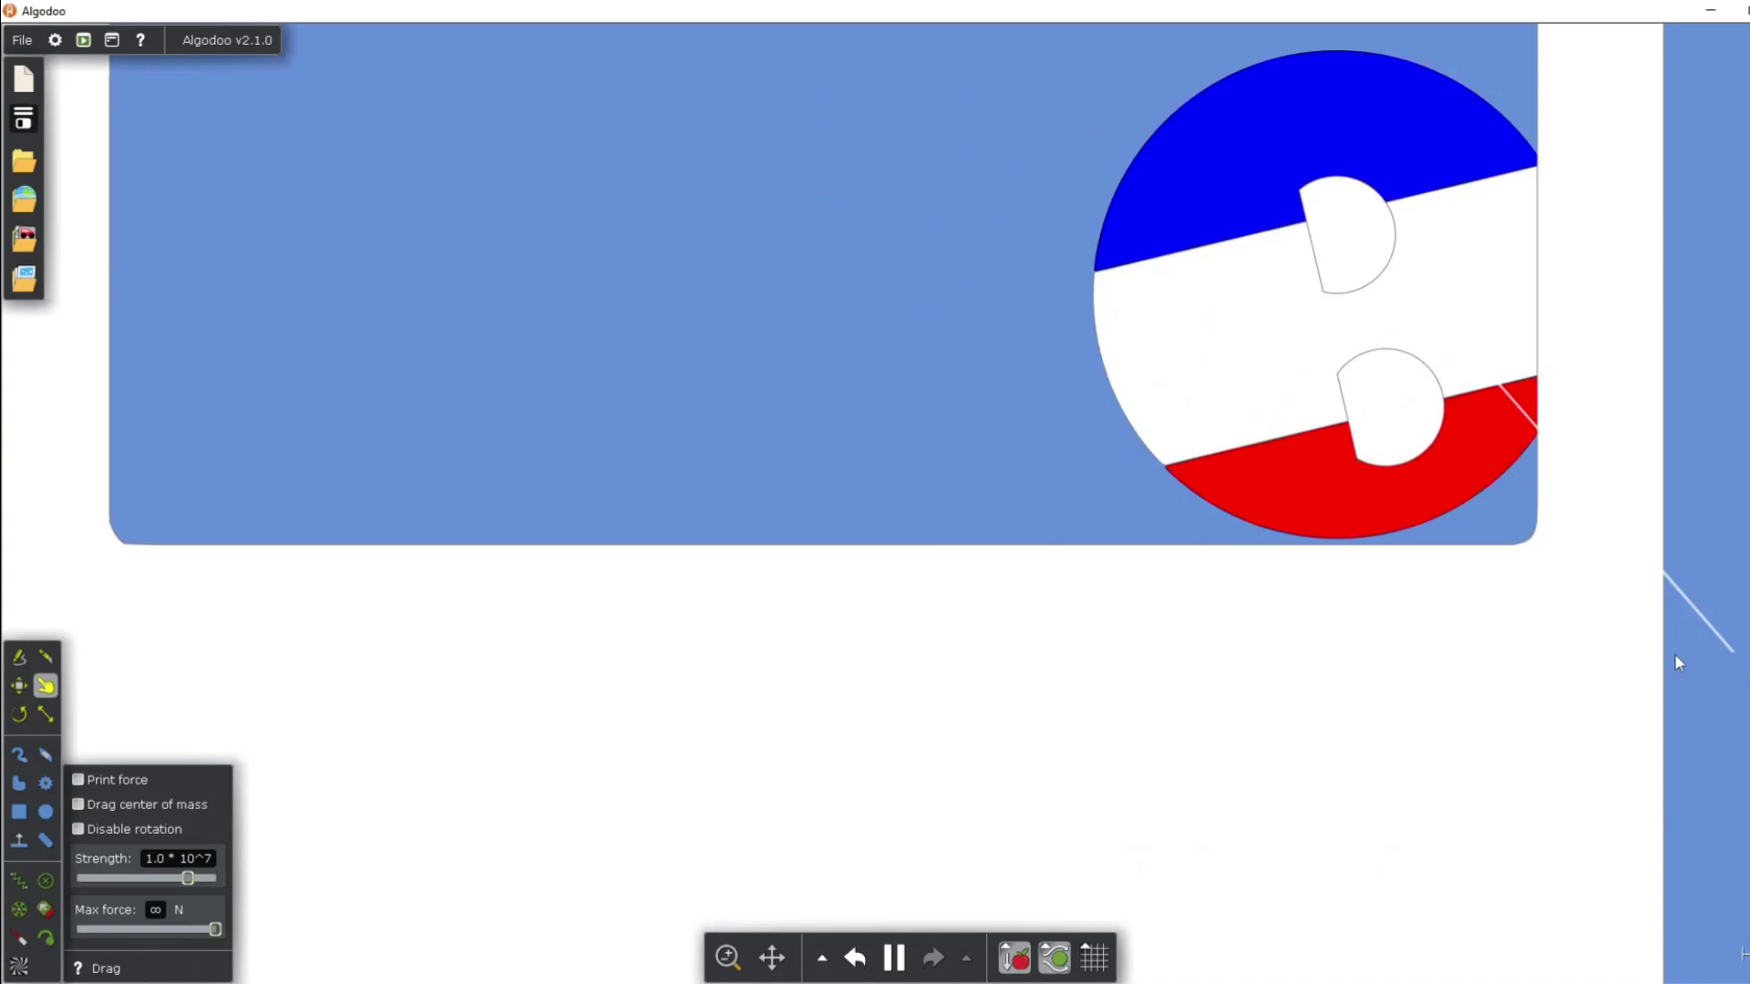
drag(1674, 656, 1394, 319)
Step: Drag the Union Jack ball against the front of the cockpit canopy and lift the airplane off the runway
scroll(1678, 563, down, 3)
drag(1677, 562, 392, 80)
scroll(1602, 484, down, 5)
drag(1598, 485, 683, 64)
scroll(833, 539, up, 1)
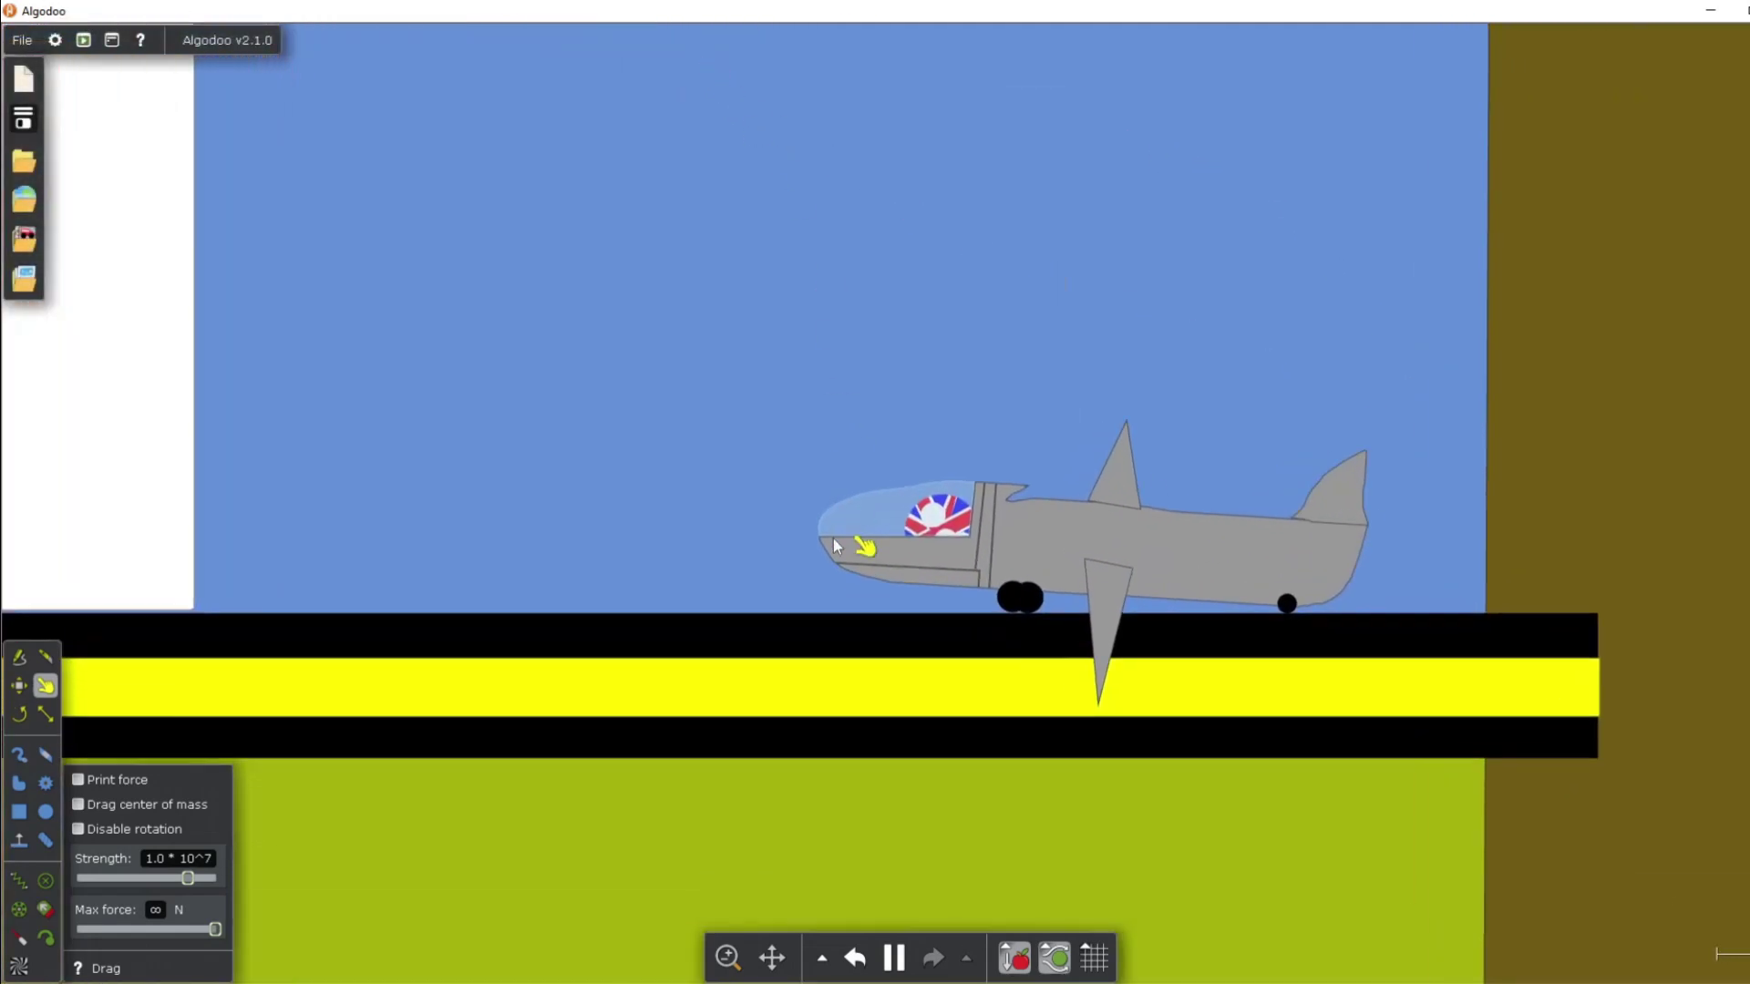
scroll(833, 539, up, 5)
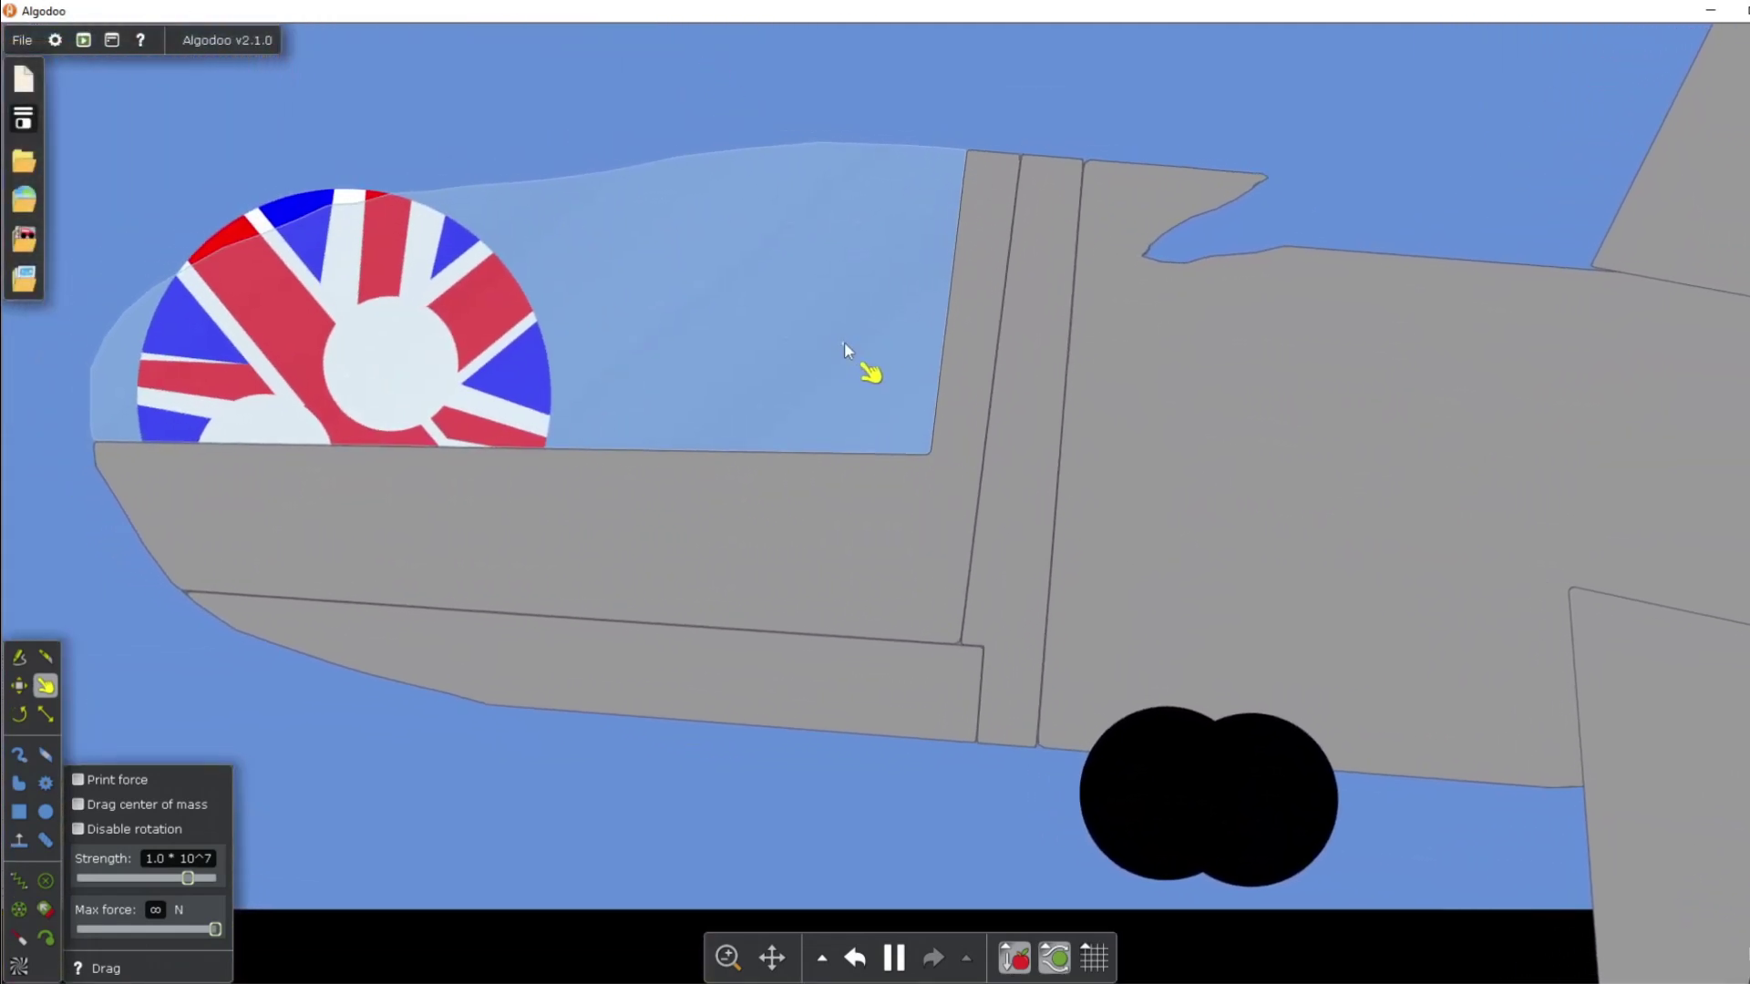
scroll(844, 340, down, 5)
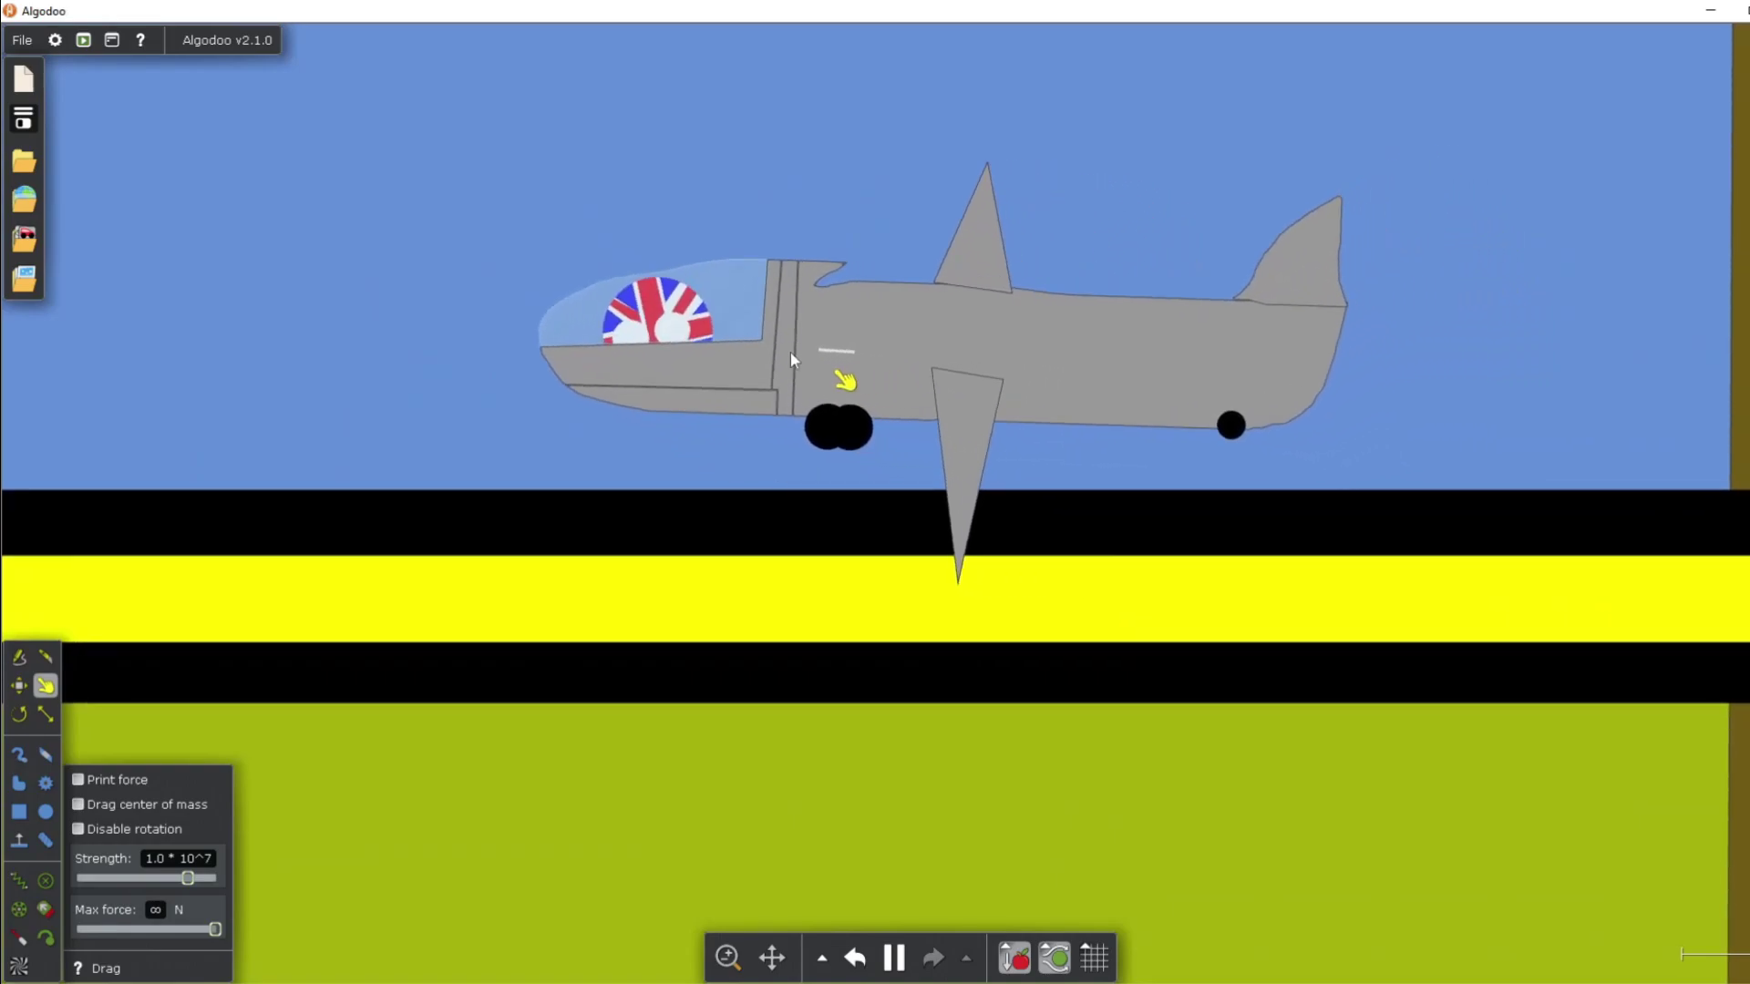
Step: Pull the Union Jack ball out of the cockpit and drop it on the runway near the control tower
drag(790, 352, 1621, 779)
scroll(1231, 824, up, 5)
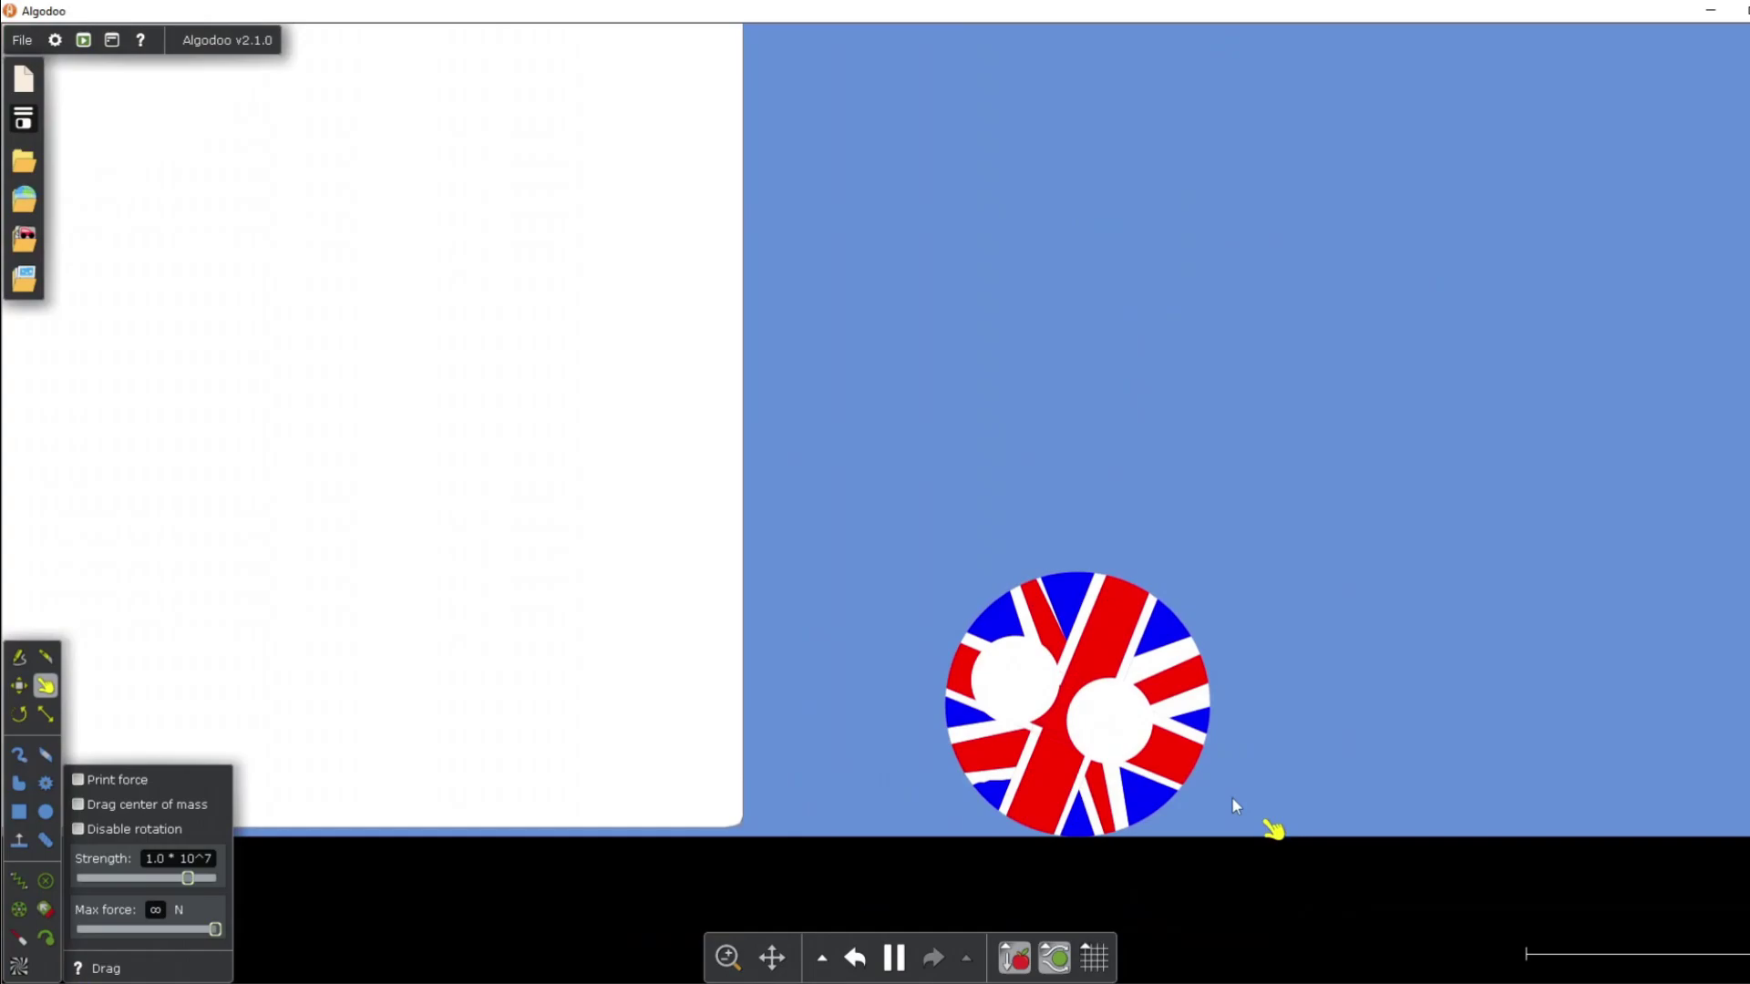
scroll(1232, 800, up, 5)
drag(867, 538, 1745, 164)
scroll(1745, 164, down, 5)
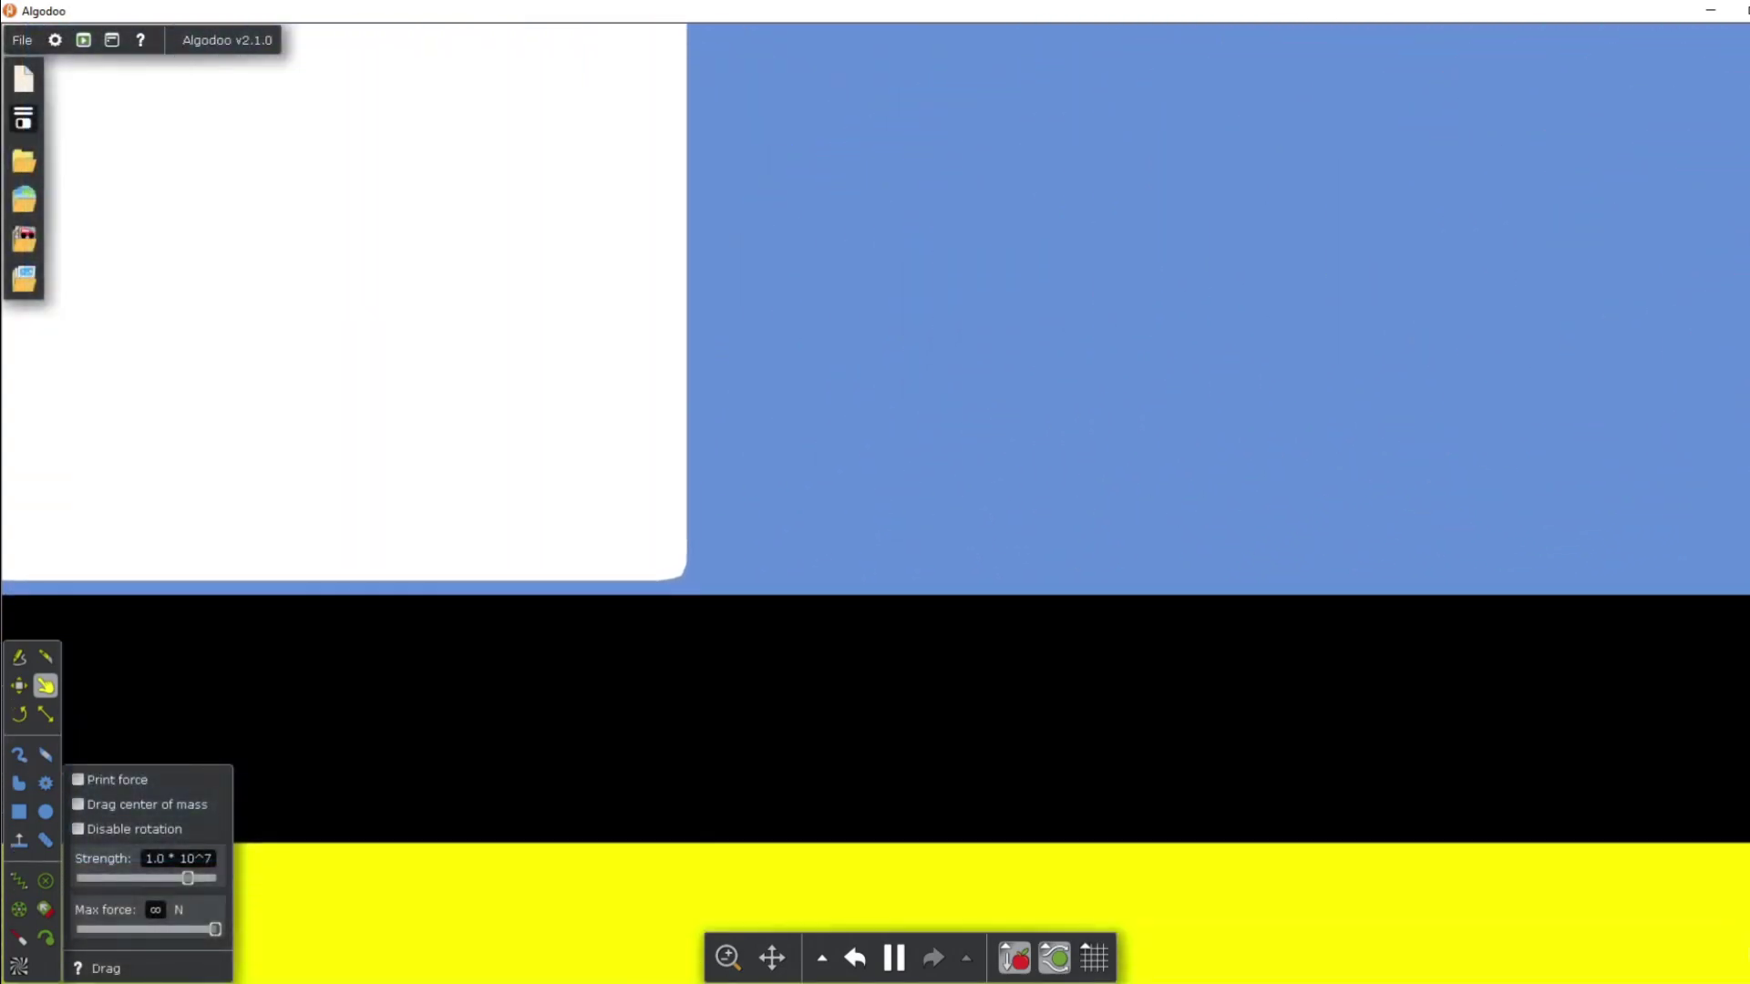
scroll(1549, 239, down, 3)
drag(1355, 277, 437, 420)
scroll(438, 419, down, 8)
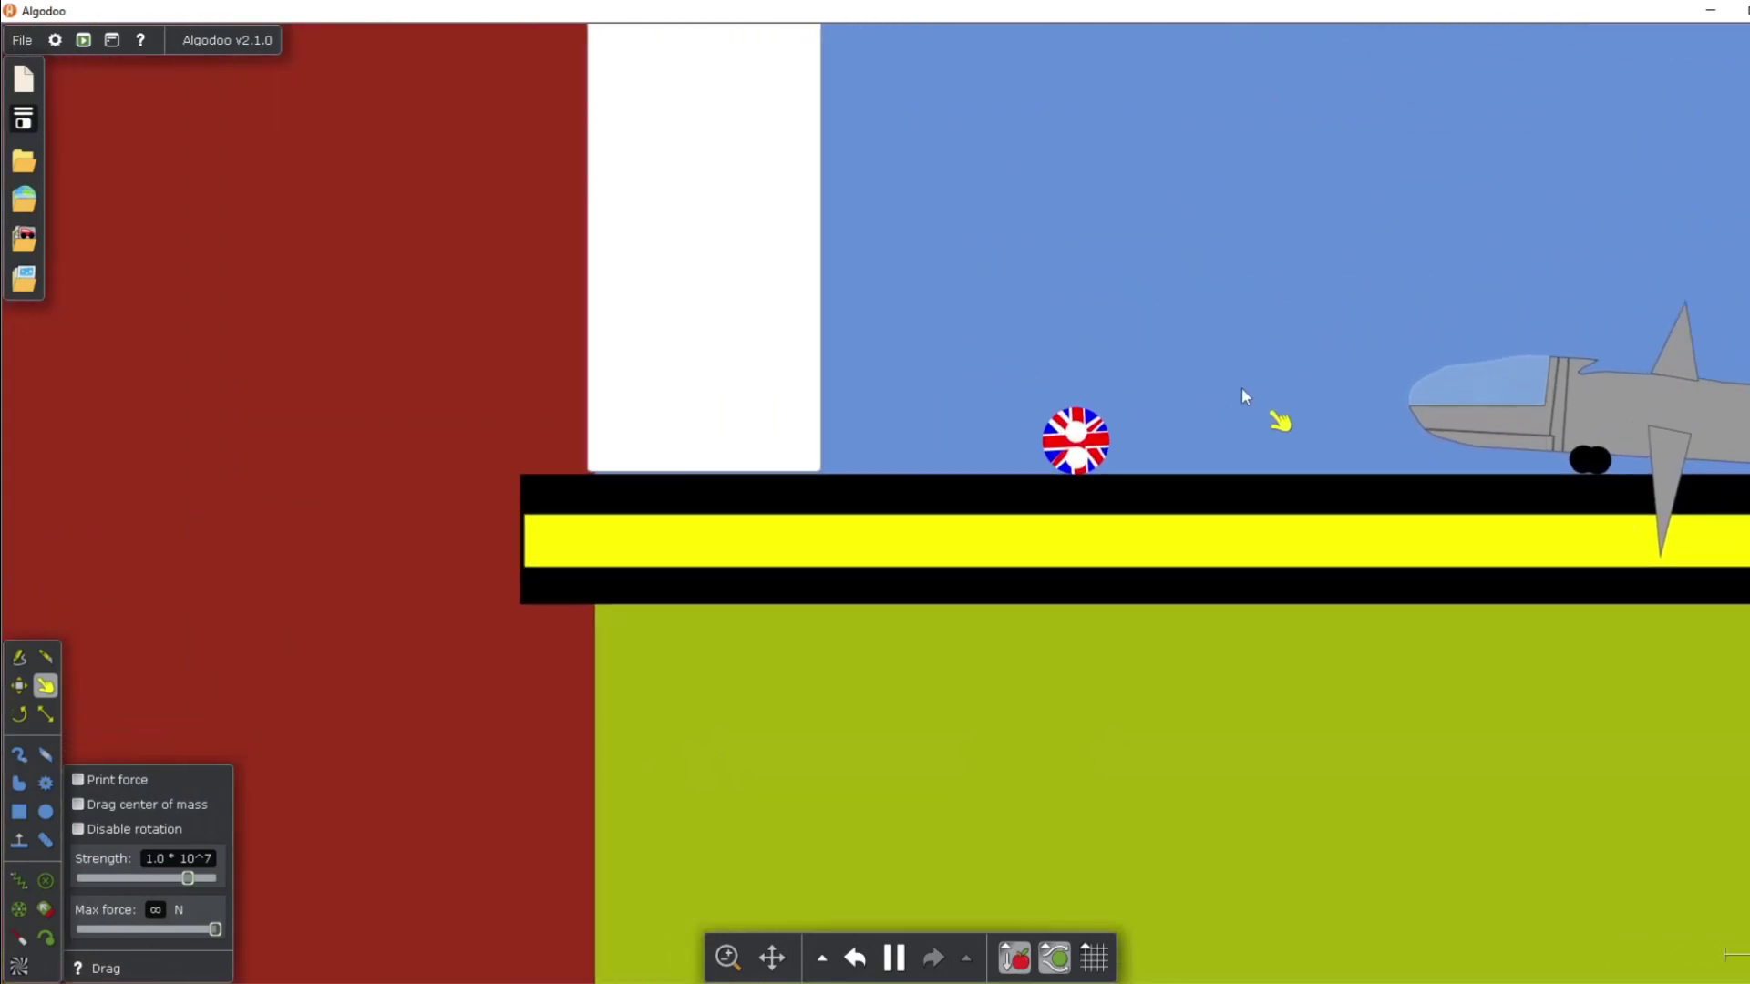
Step: Roll the Union Jack ball along the runway between the tower and the airplane
drag(1241, 387, 636, 434)
scroll(636, 434, up, 1)
scroll(473, 529, up, 6)
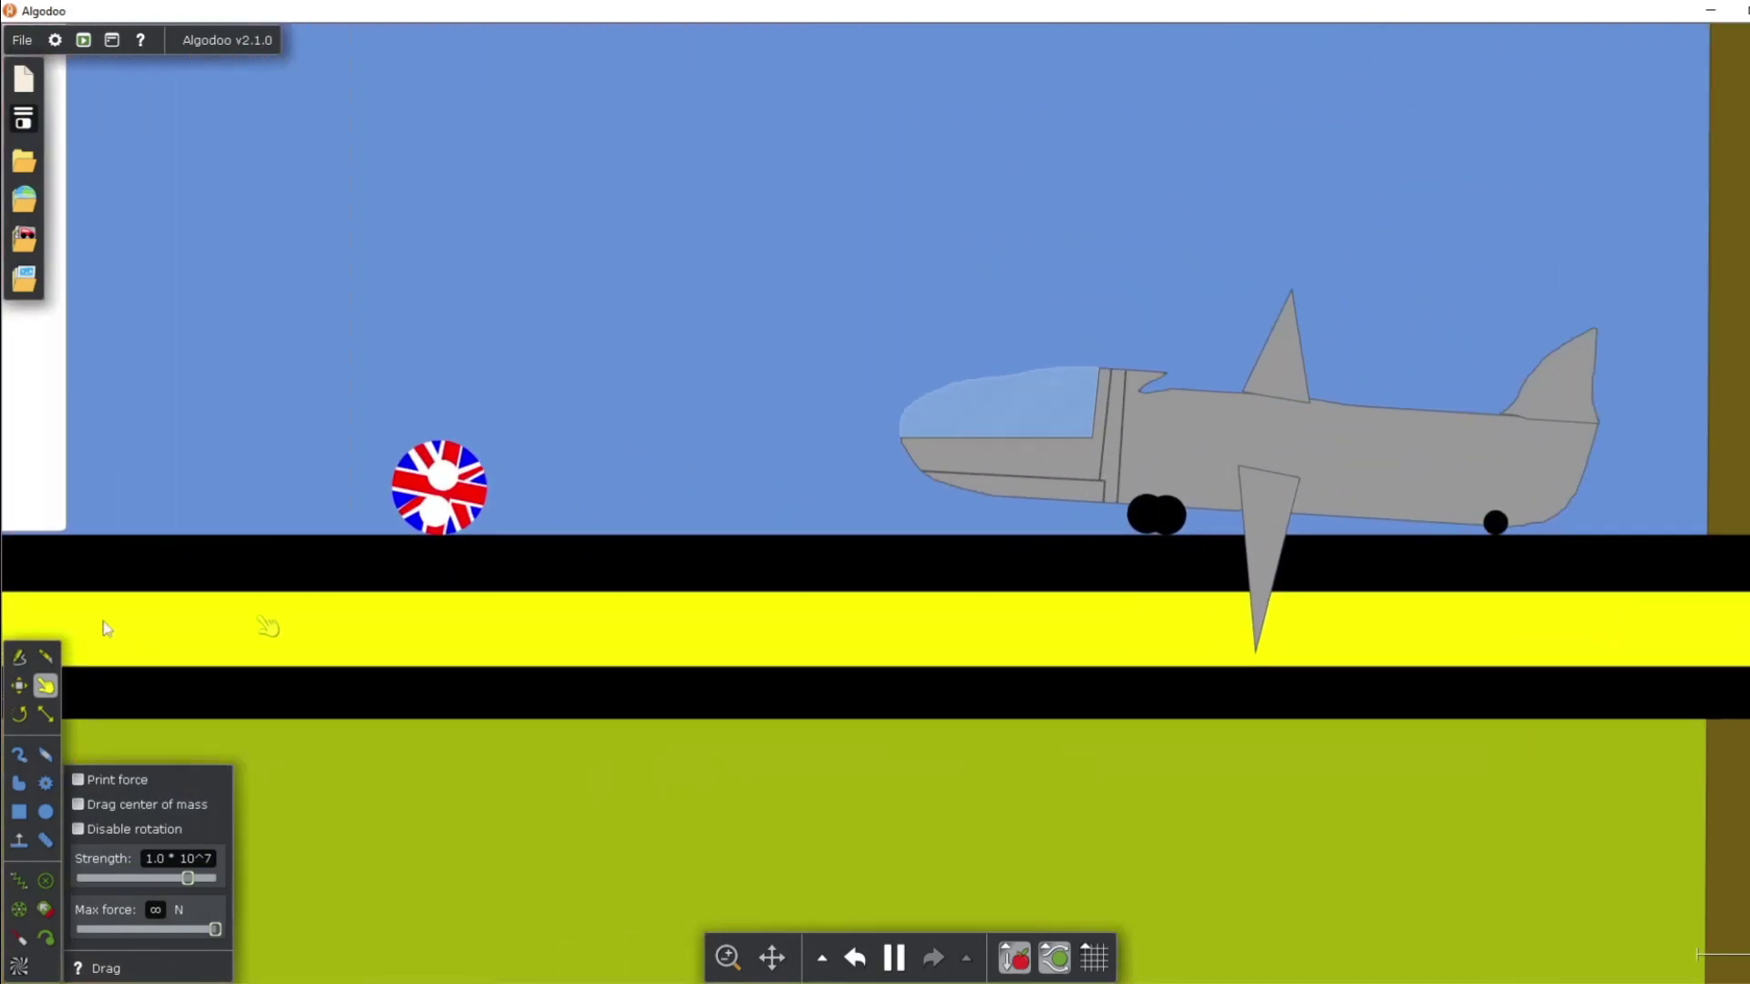
drag(789, 519, 1057, 526)
scroll(1062, 531, down, 4)
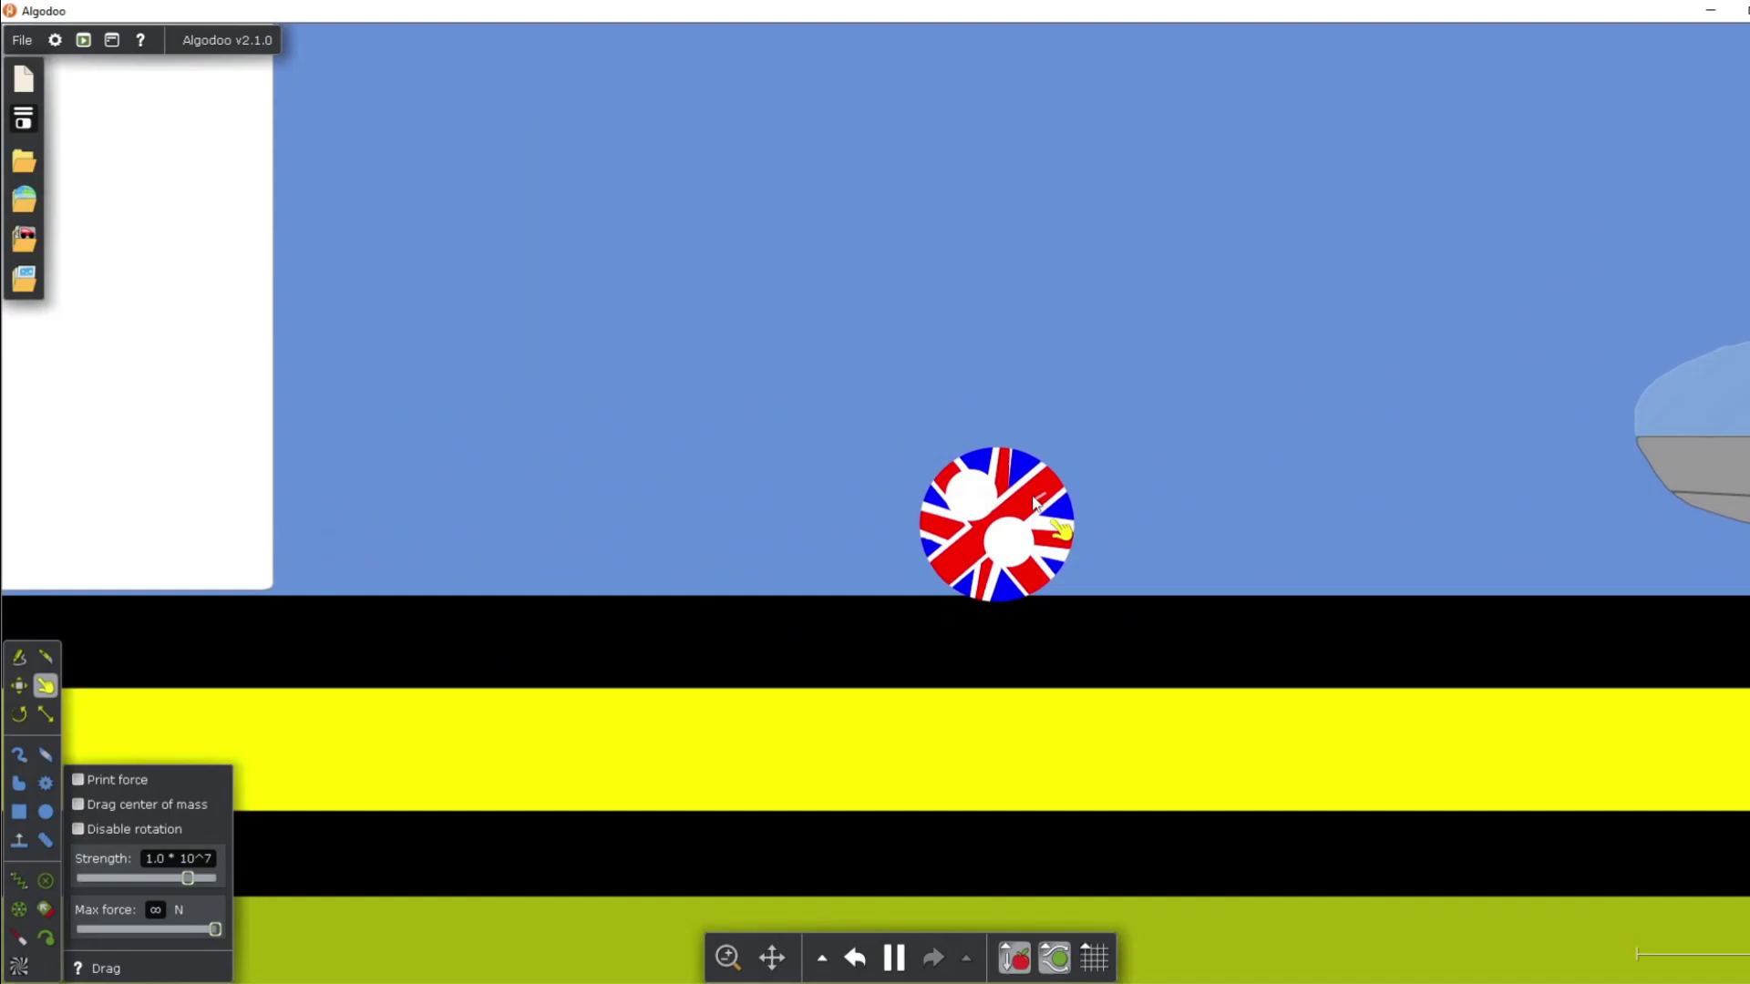
Step: Move the Union Jack ball back into the rear of the airplane's cockpit using the Move tool
click(20, 682)
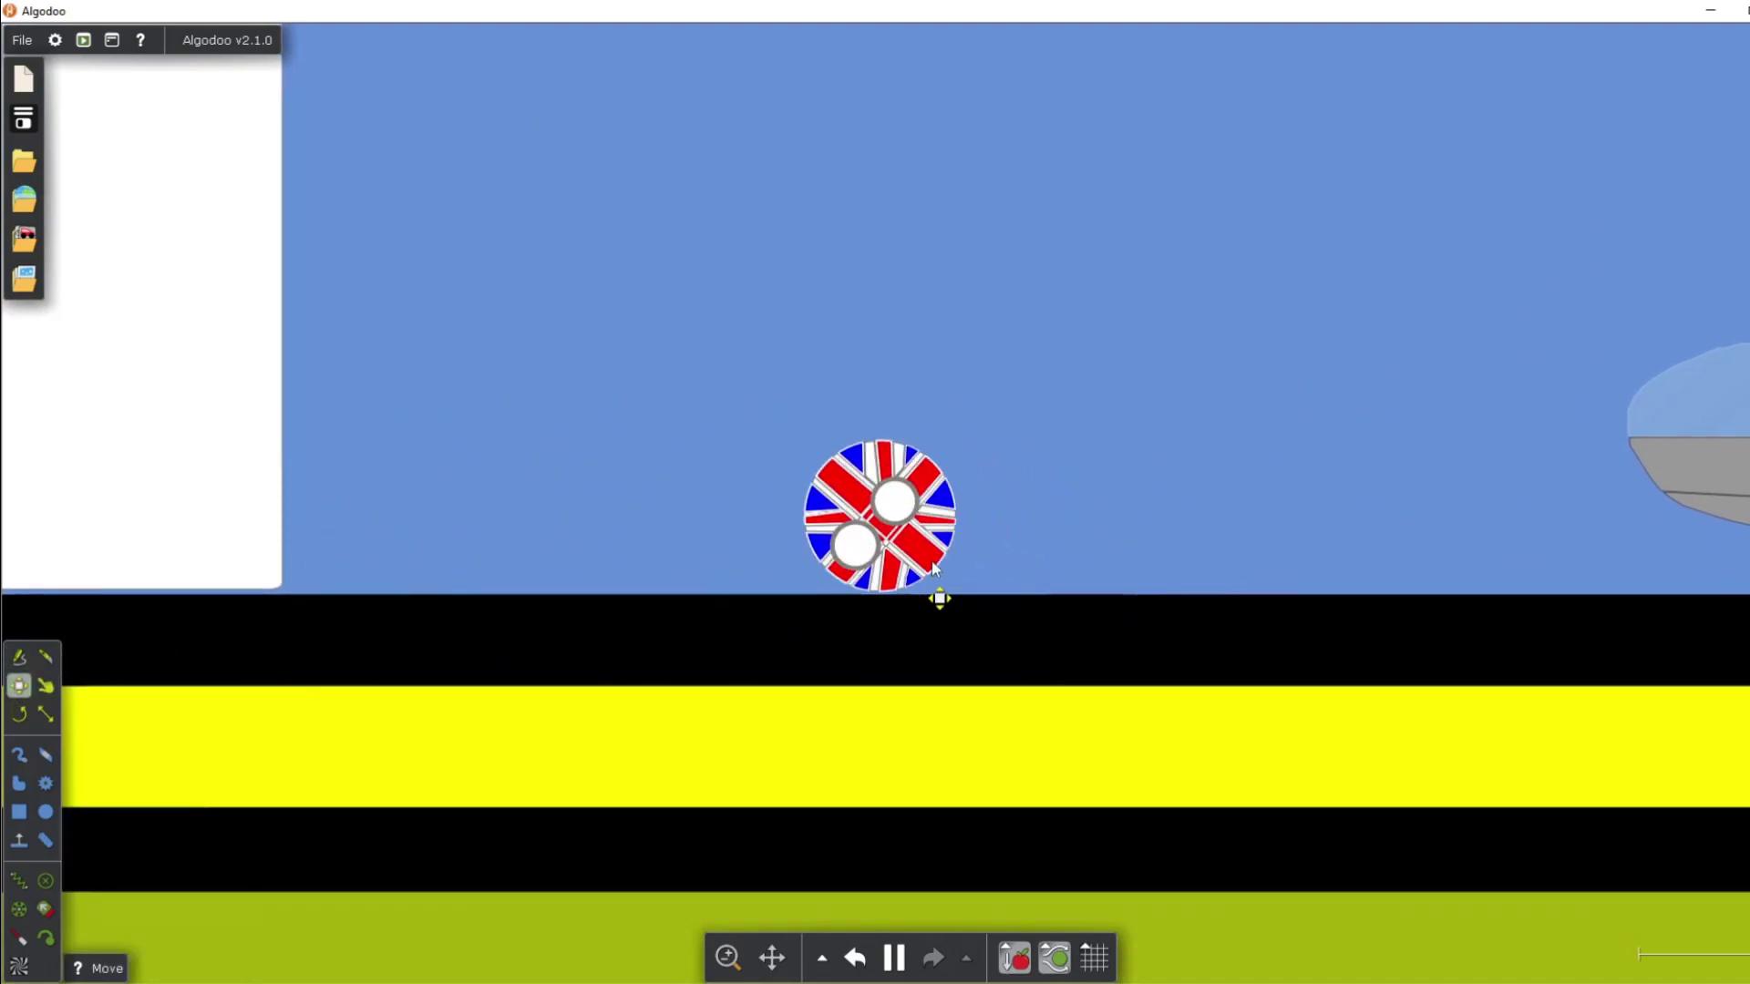
drag(884, 574, 1369, 432)
drag(1369, 432, 1268, 436)
key(space)
key(space)
scroll(1275, 392, up, 4)
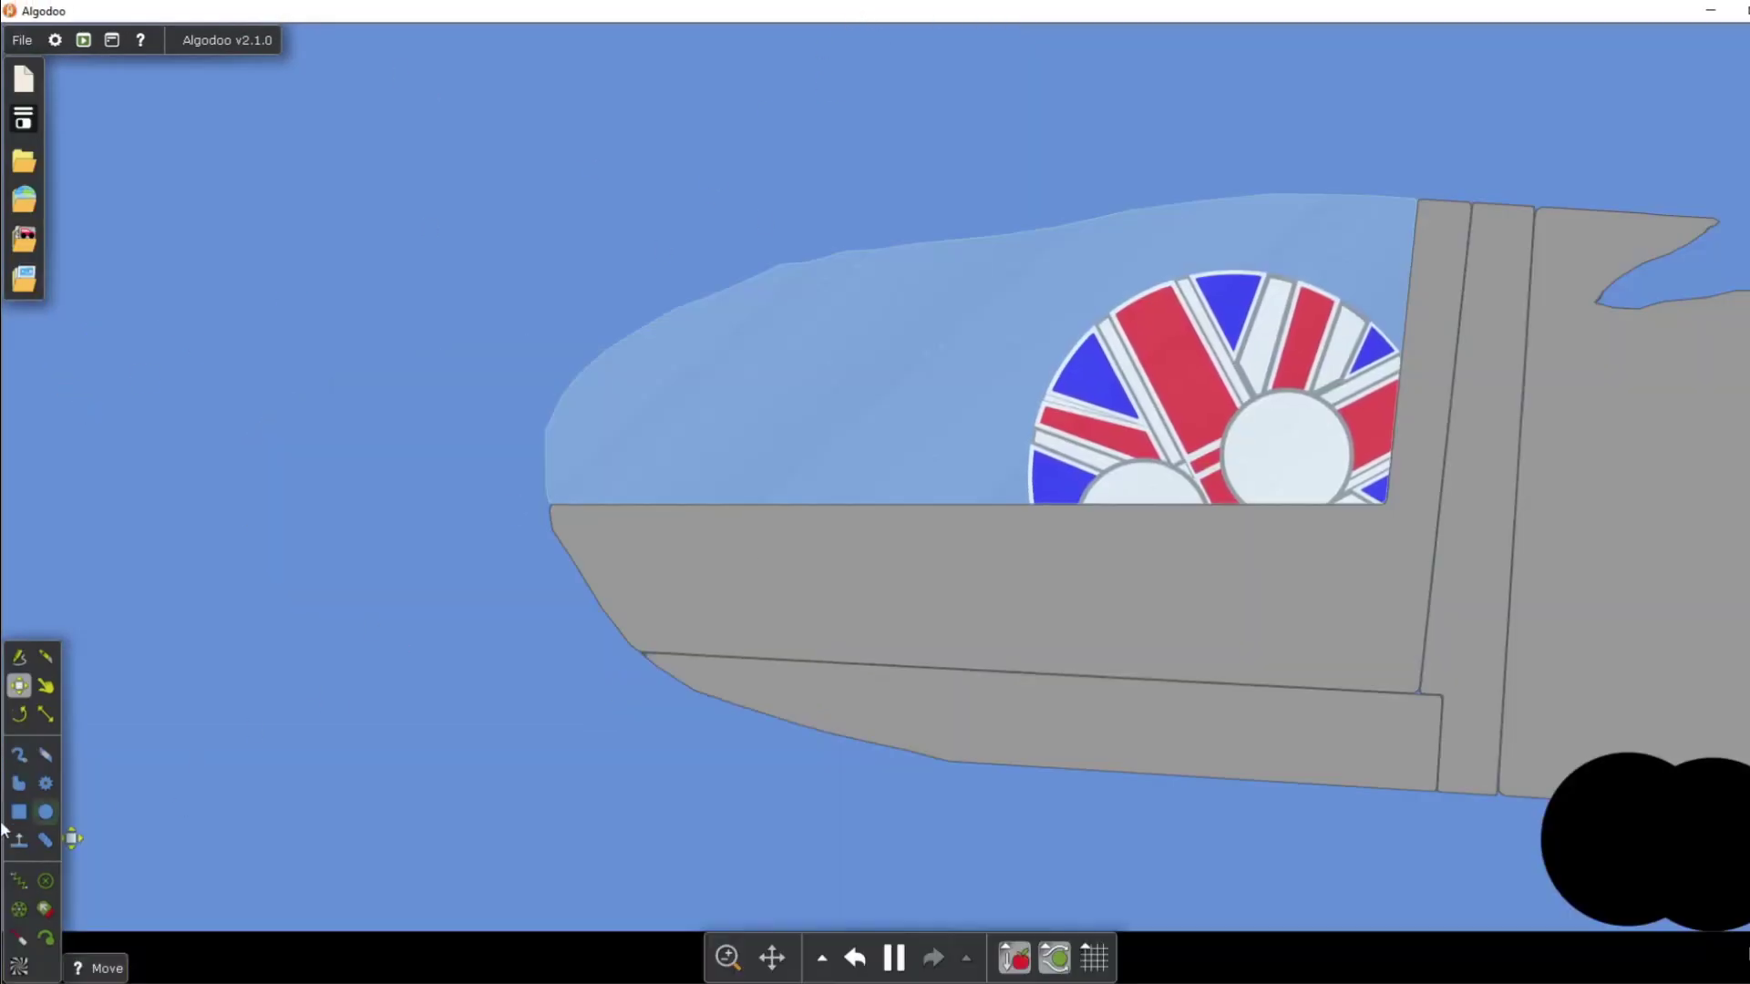
Step: Return to the Drag tool and examine the Union Jack ball seated in the airplane's cockpit
click(45, 685)
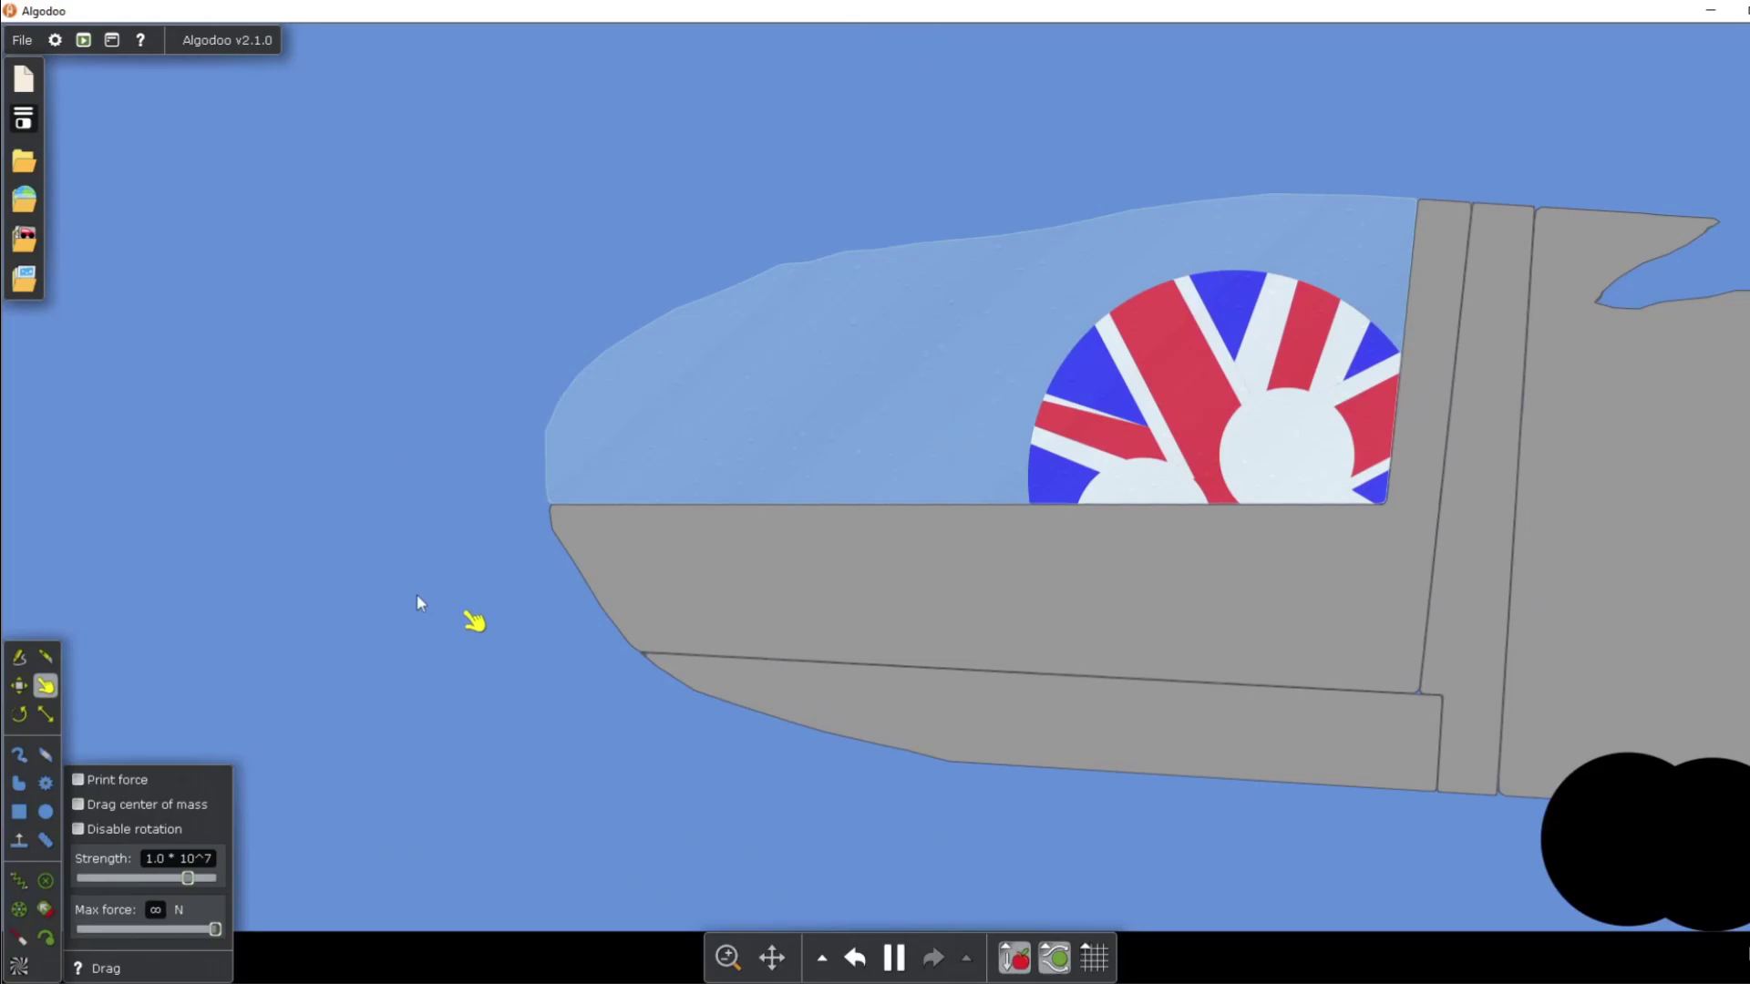
scroll(401, 594, down, 5)
scroll(391, 595, down, 5)
drag(419, 447, 547, 319)
scroll(592, 455, up, 8)
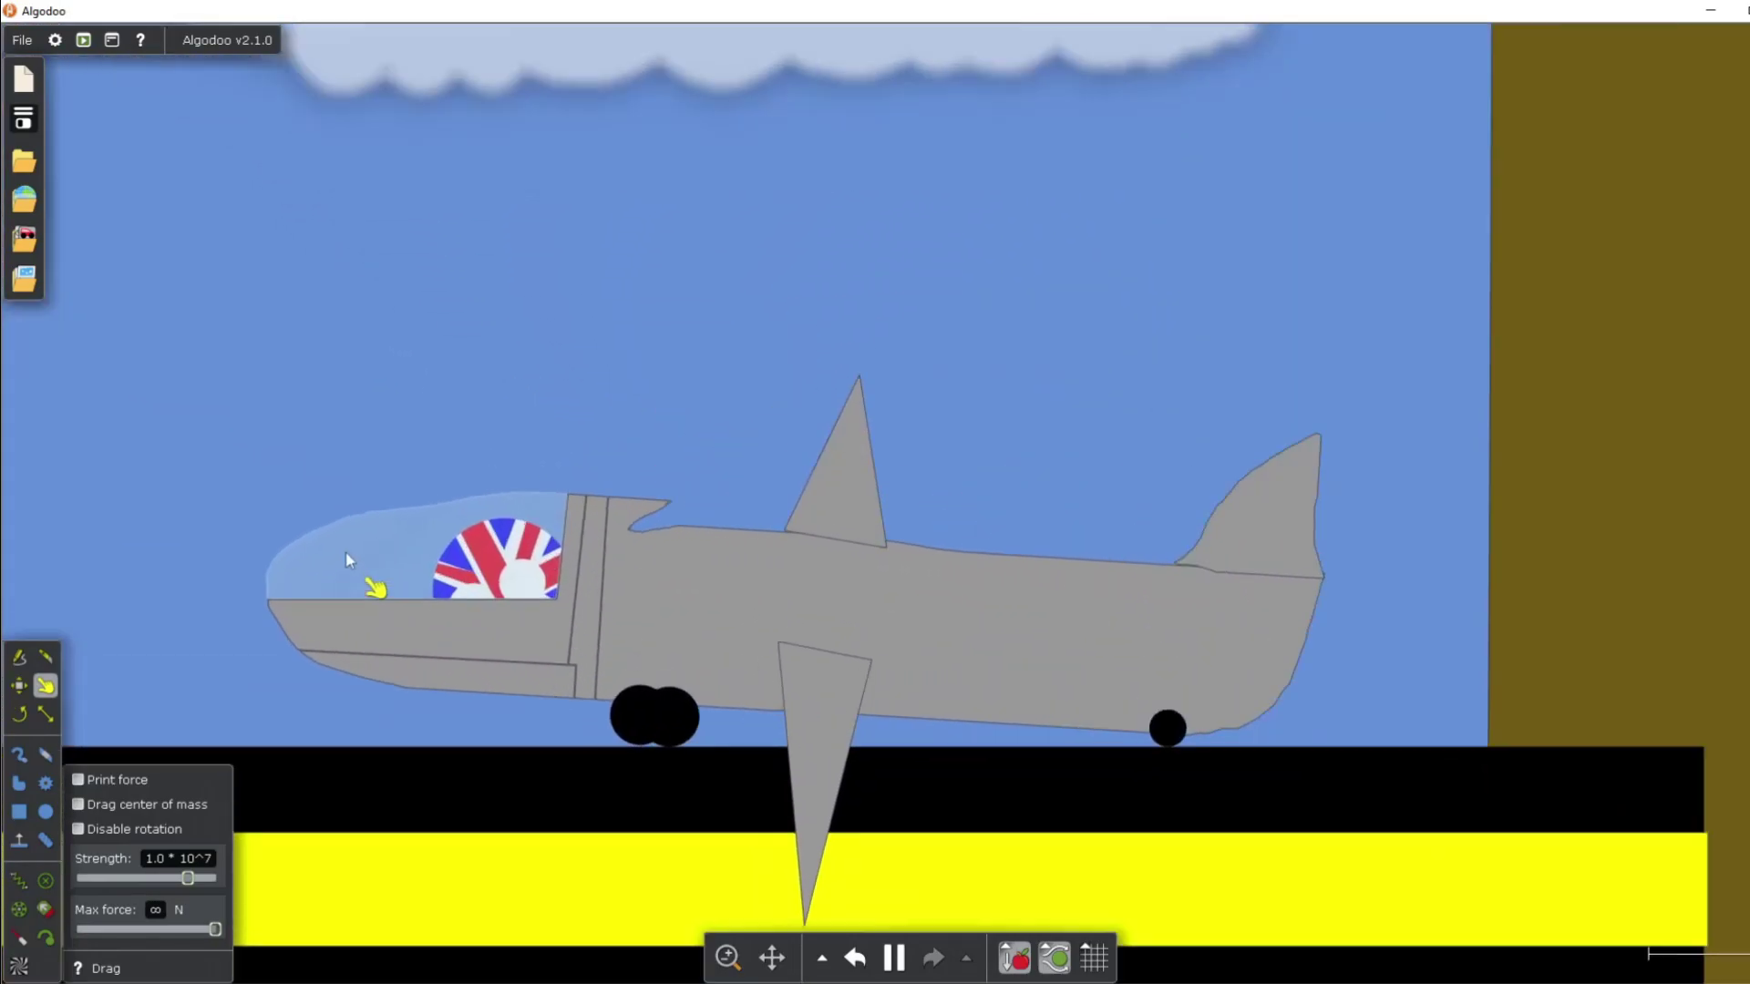
drag(465, 378, 1015, 447)
scroll(1019, 456, down, 4)
scroll(1275, 310, up, 8)
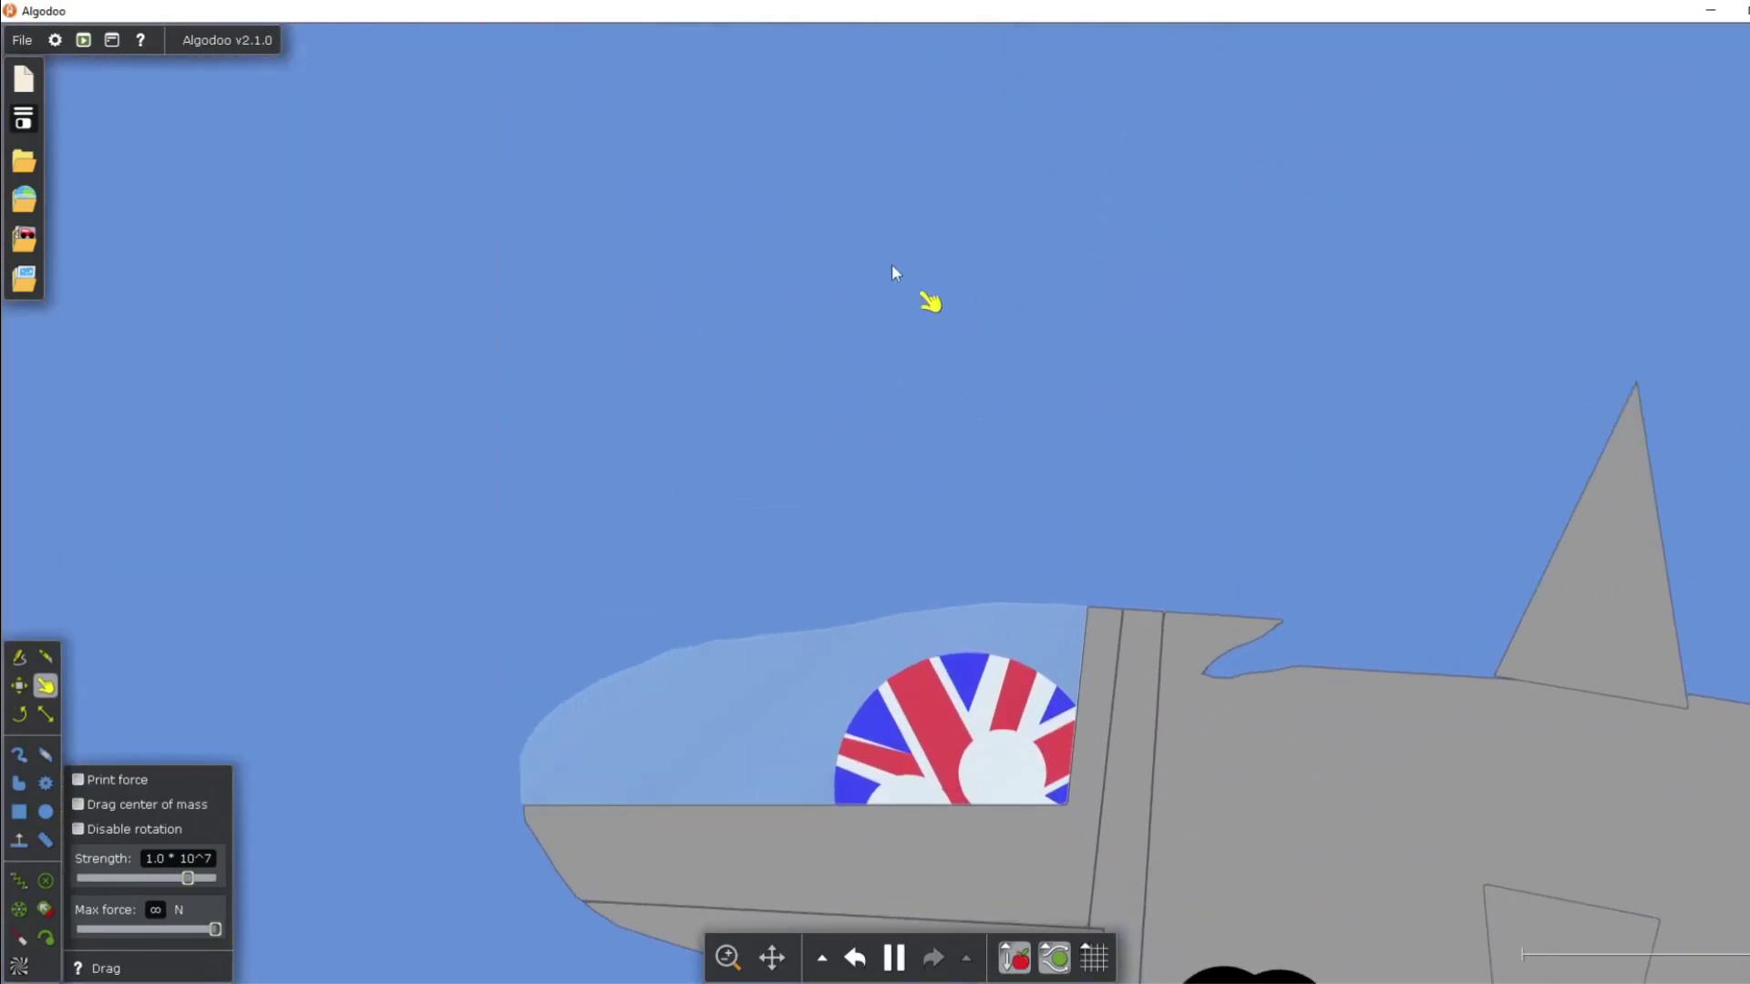
drag(891, 264, 580, 109)
scroll(560, 487, up, 4)
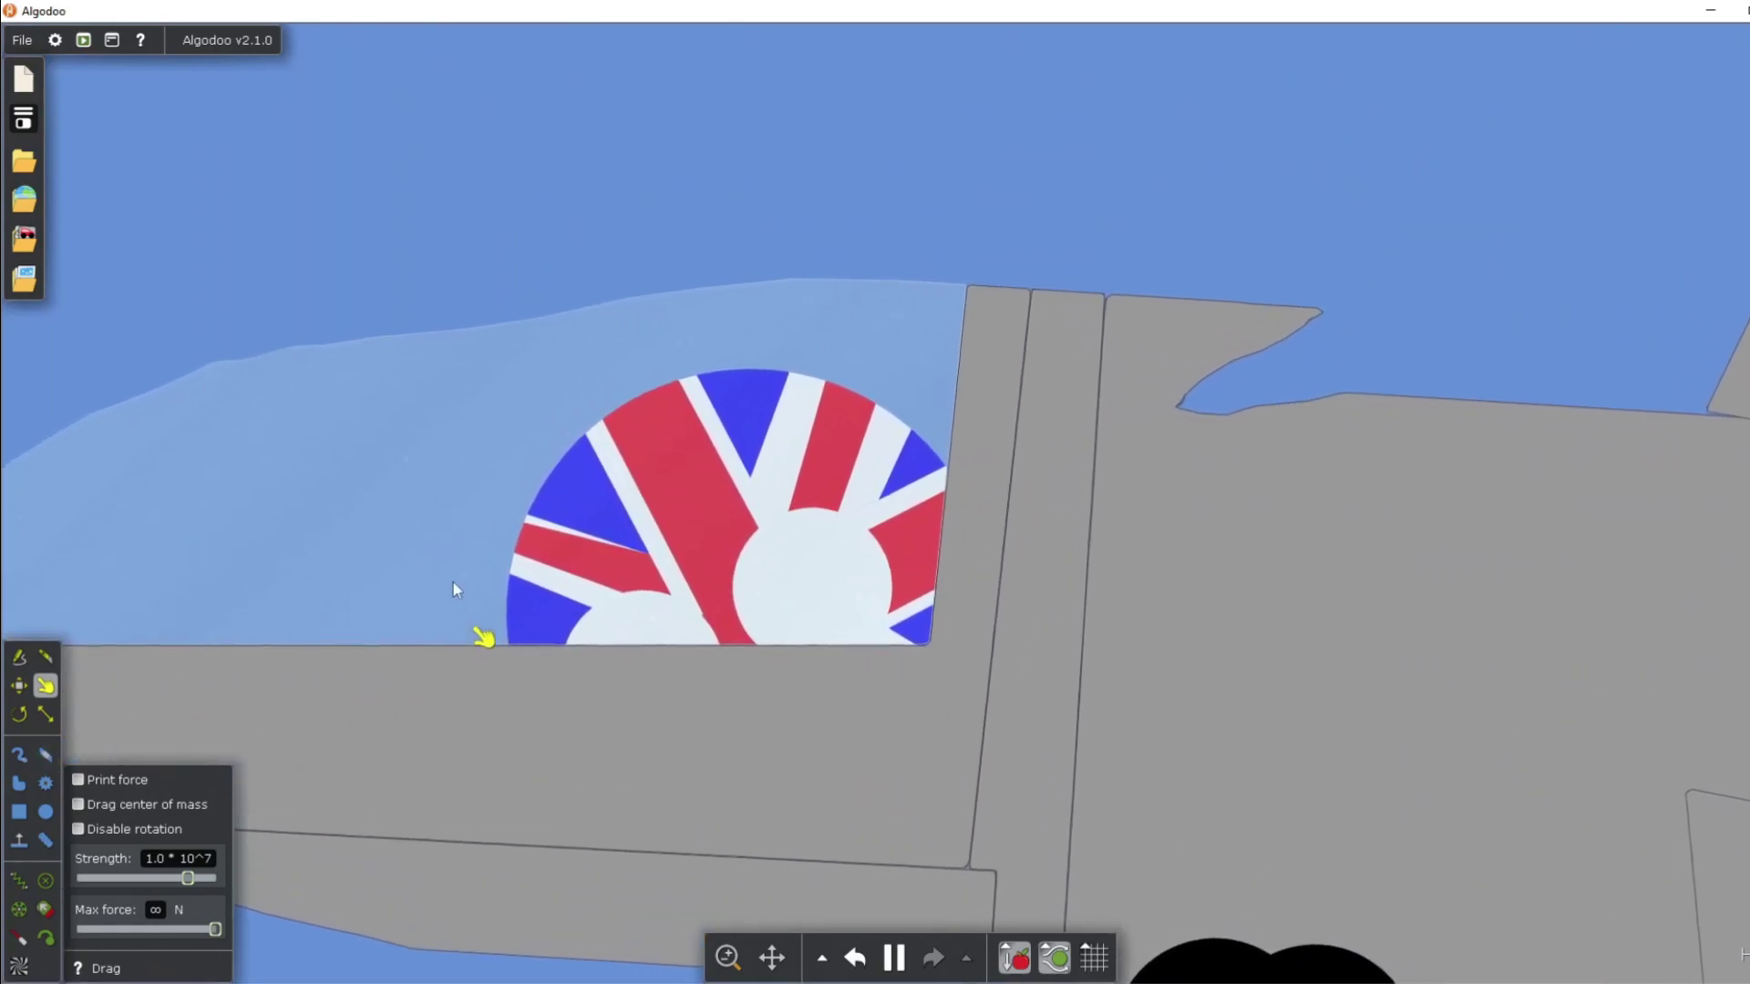
scroll(452, 576, up, 3)
Step: Erase the glass canopy polygon covering the airplane's cockpit
right_click(429, 545)
mouse_move(537, 769)
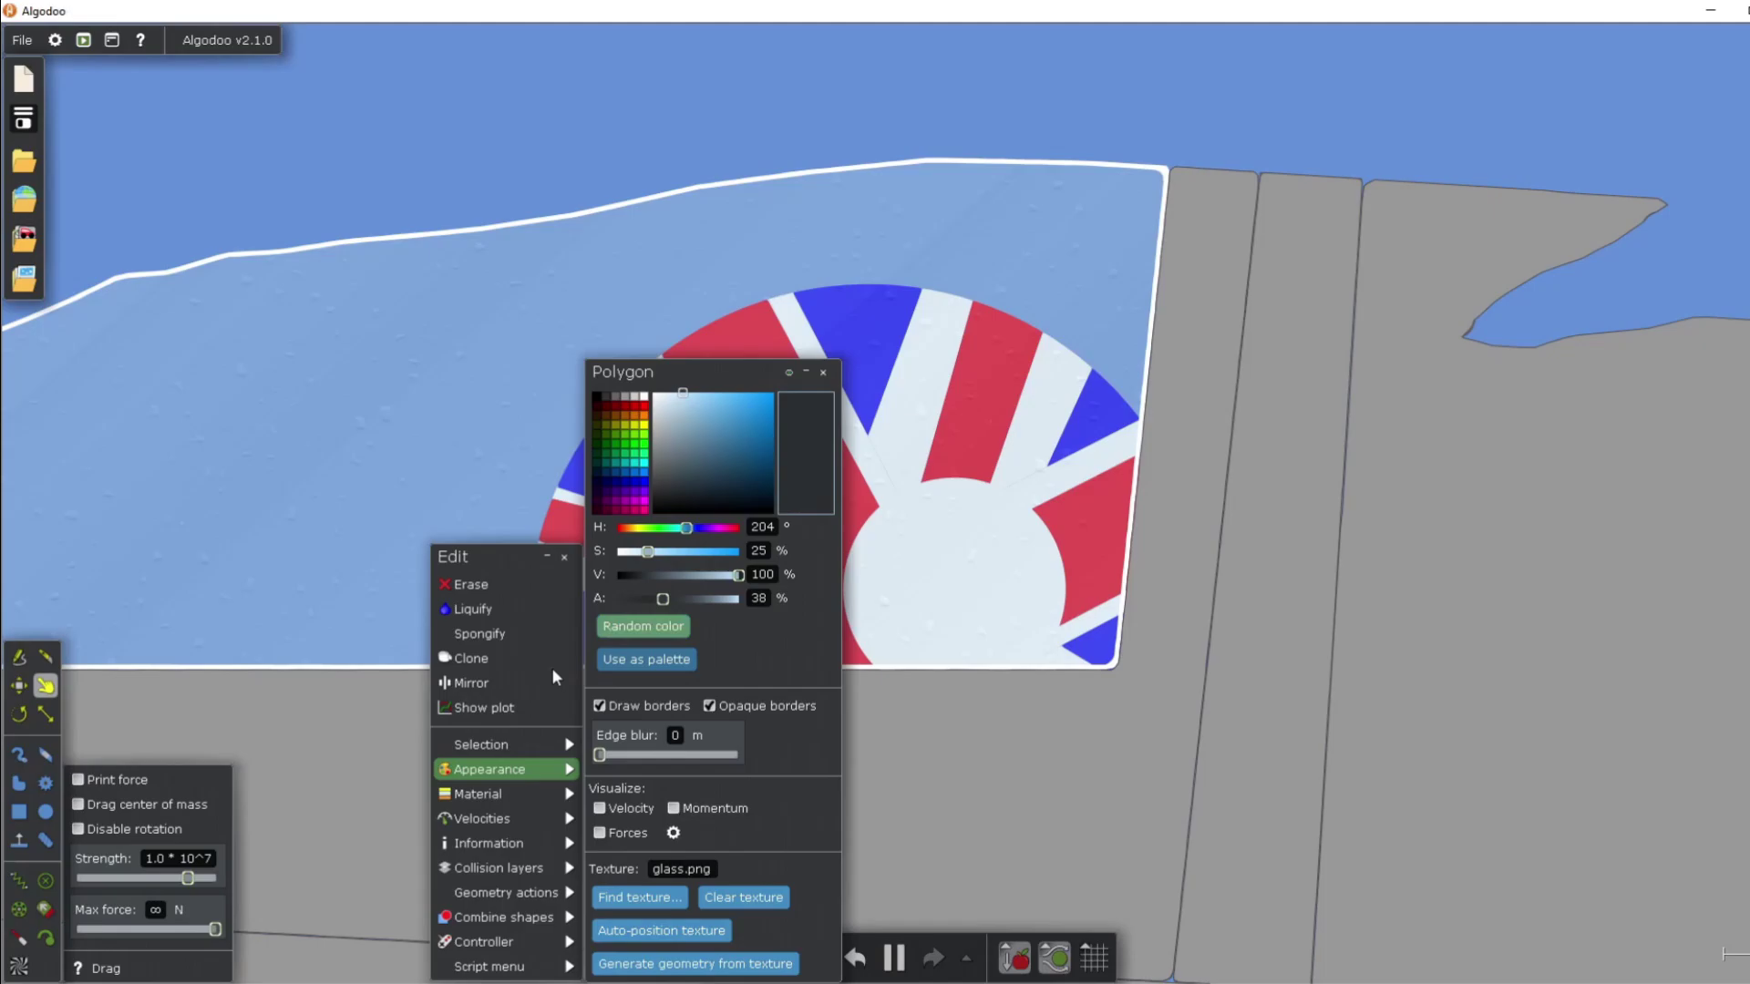
click(521, 585)
scroll(783, 547, down, 5)
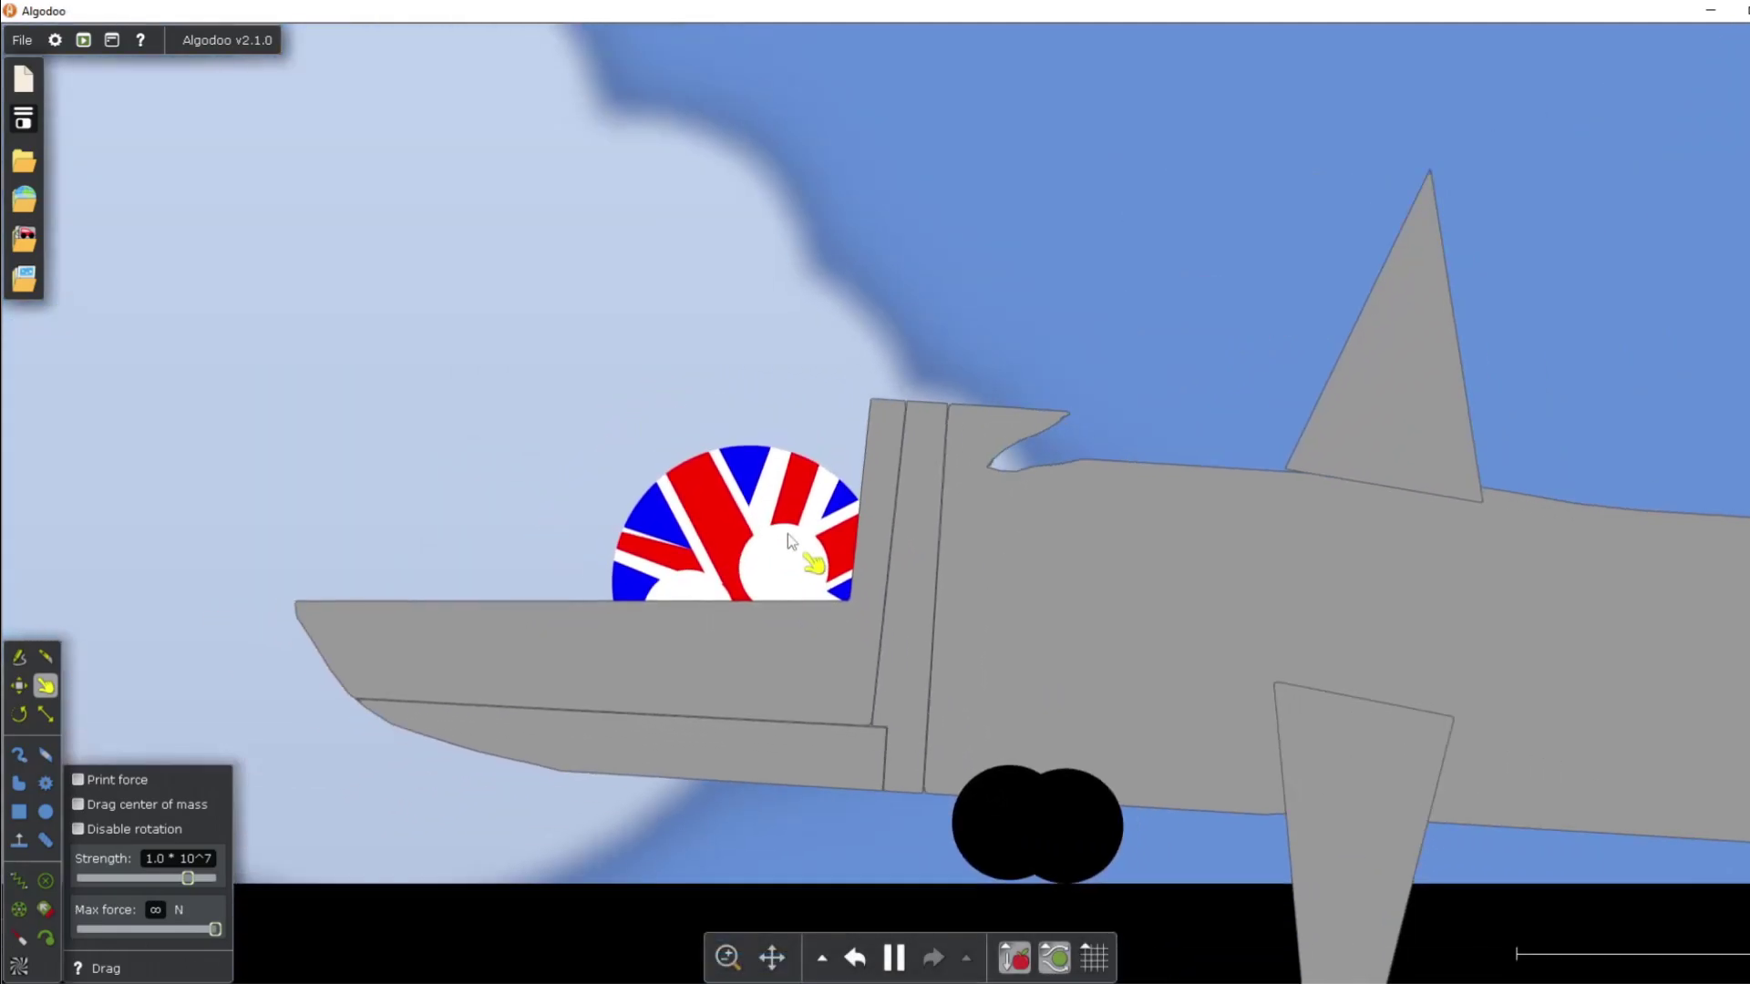
Step: Pull the airplane and the Union Jack ball in its open cockpit along the runway with the Drag tool
drag(697, 663, 481, 550)
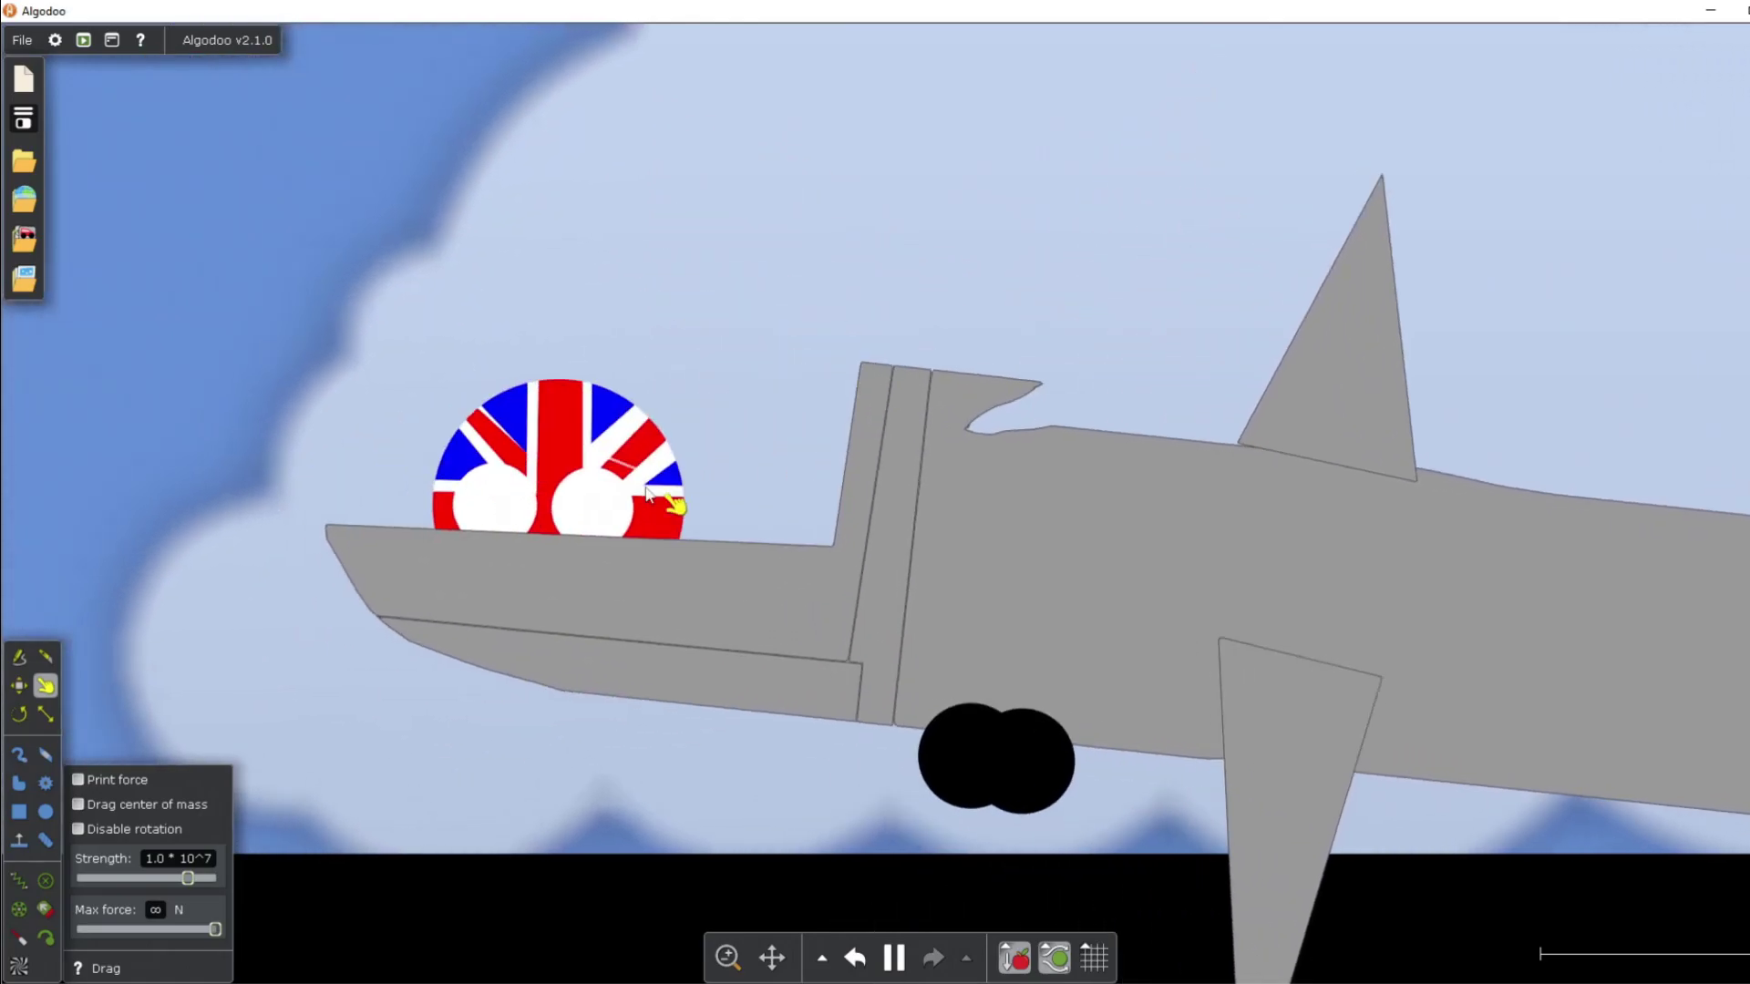
drag(571, 379, 215, 523)
scroll(215, 523, down, 6)
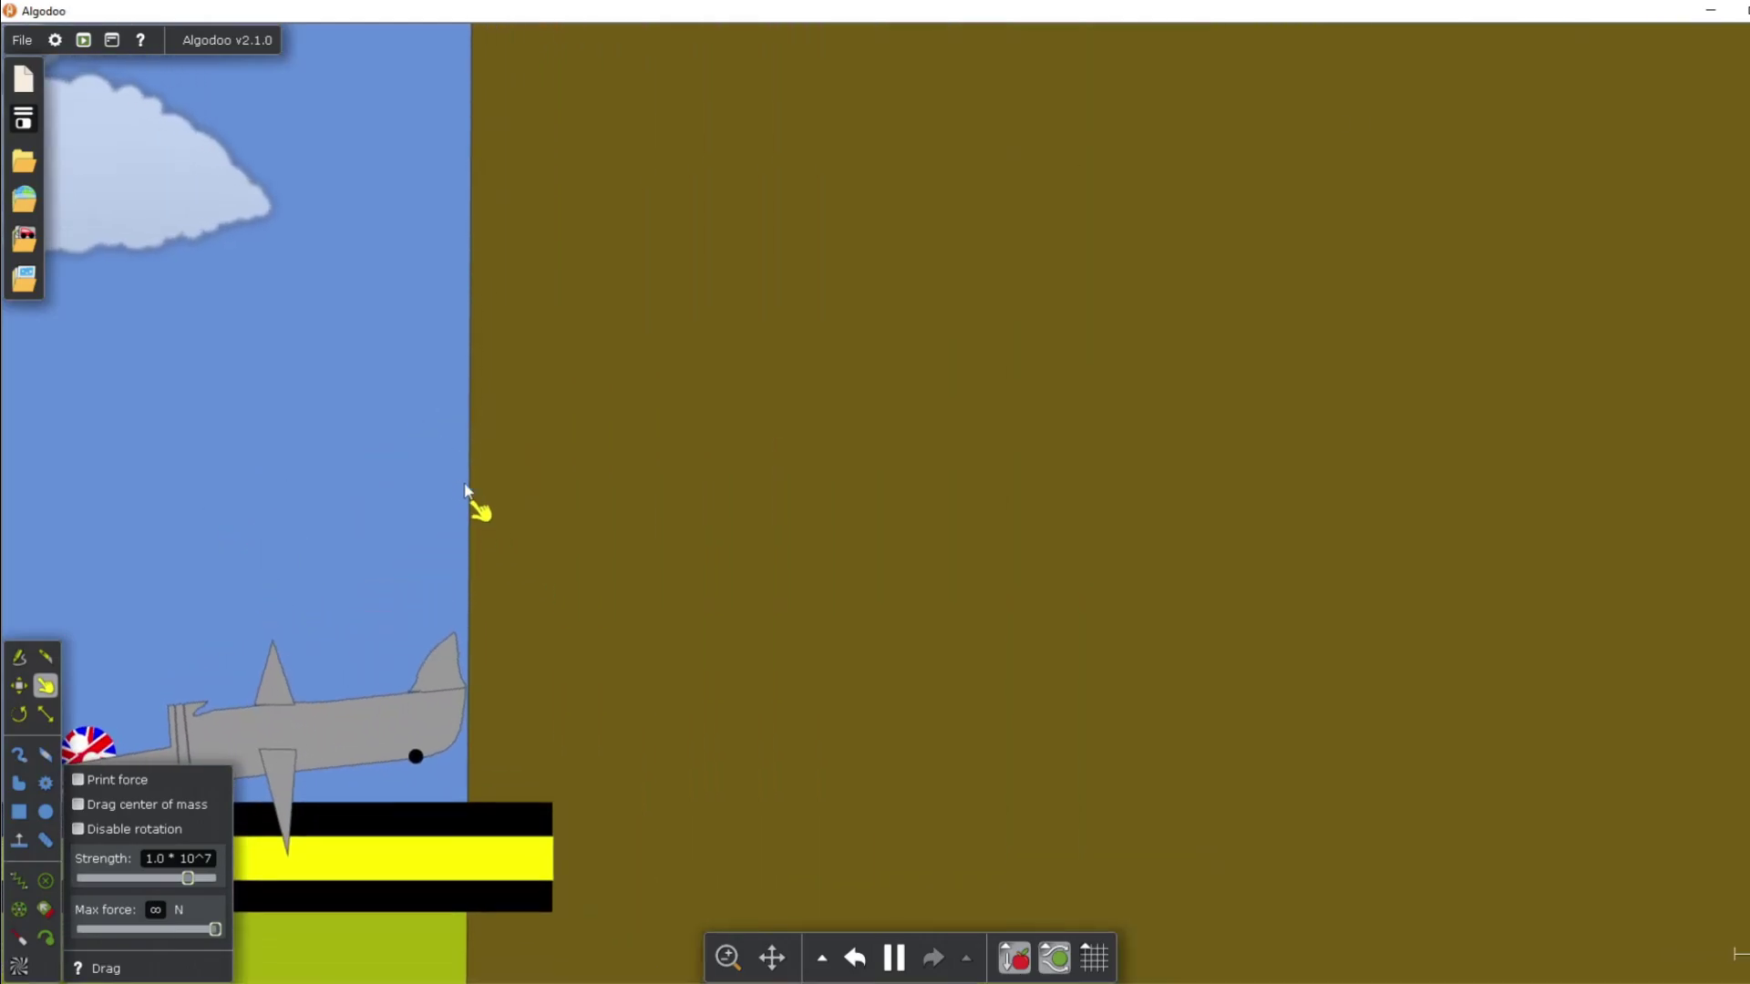
mouse_move(672, 396)
mouse_down()
mouse_move(183, 653)
mouse_move(525, 582)
mouse_move(432, 572)
mouse_move(523, 559)
mouse_move(683, 617)
mouse_move(676, 638)
mouse_move(648, 383)
mouse_up()
drag(650, 285, 995, 168)
scroll(652, 142, up, 1)
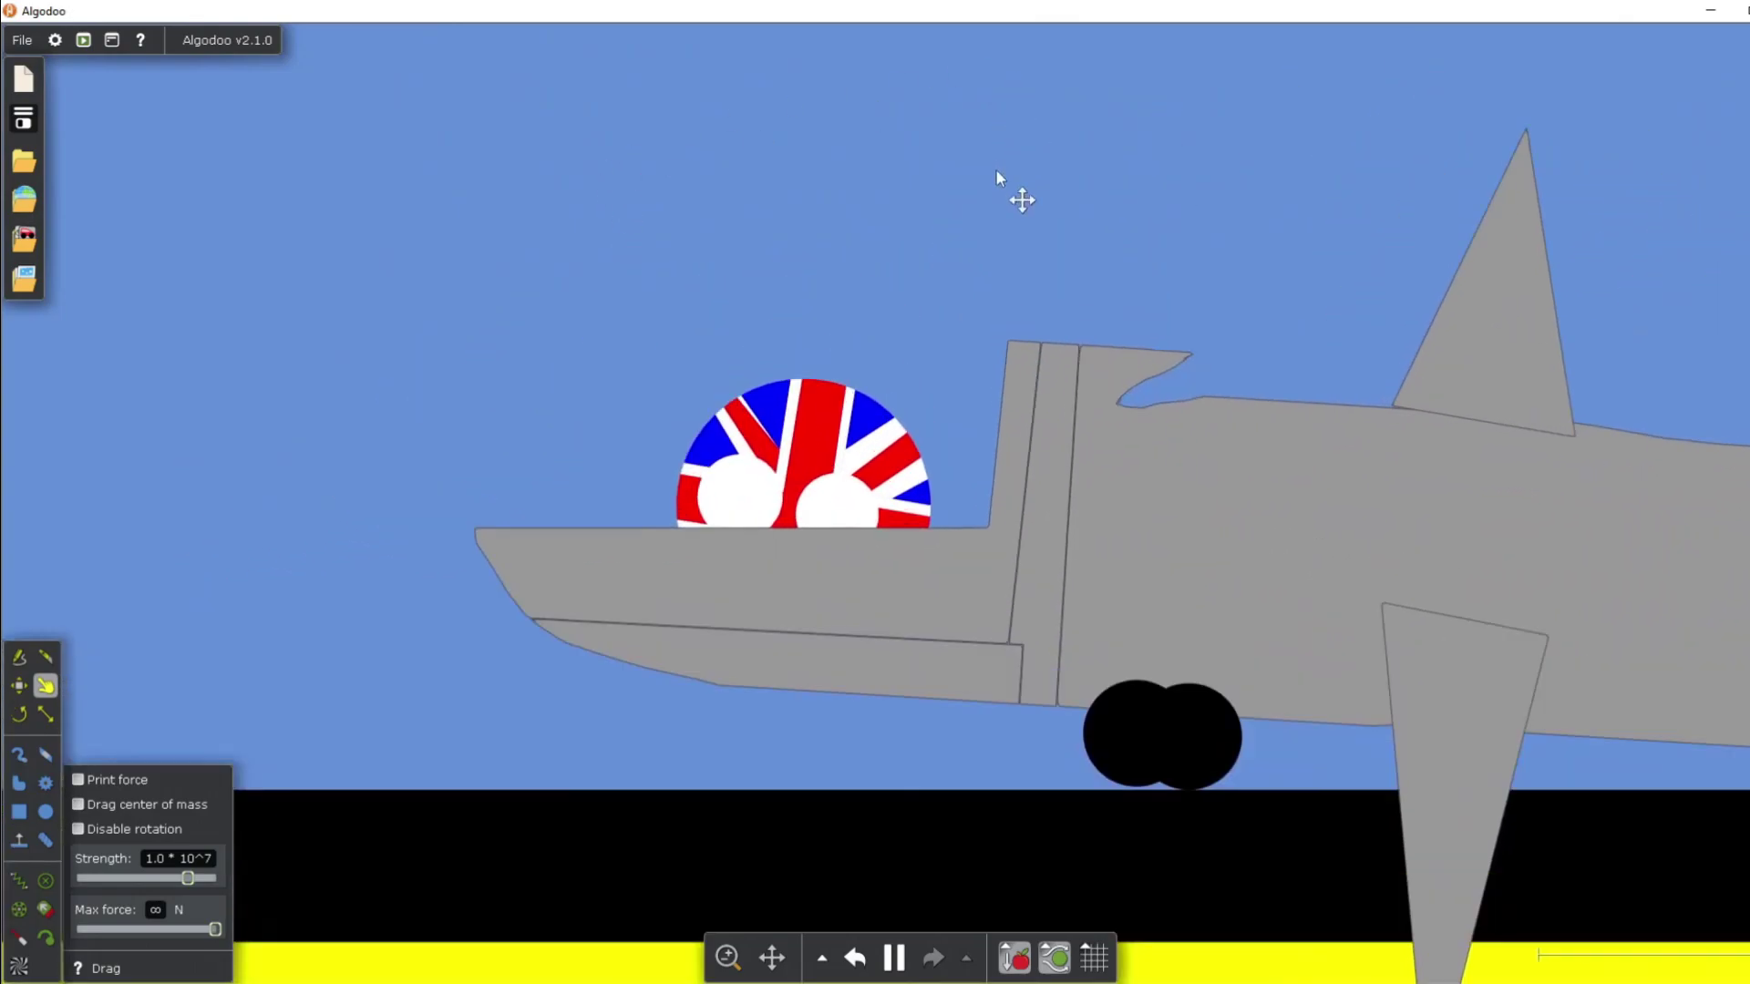
Step: Examine the Union Jack ball and the open cockpit at the front of the airplane from near and far
scroll(994, 378, up, 6)
drag(994, 379, 855, 73)
scroll(1218, 42, up, 1)
scroll(855, 73, up, 1)
scroll(856, 72, down, 8)
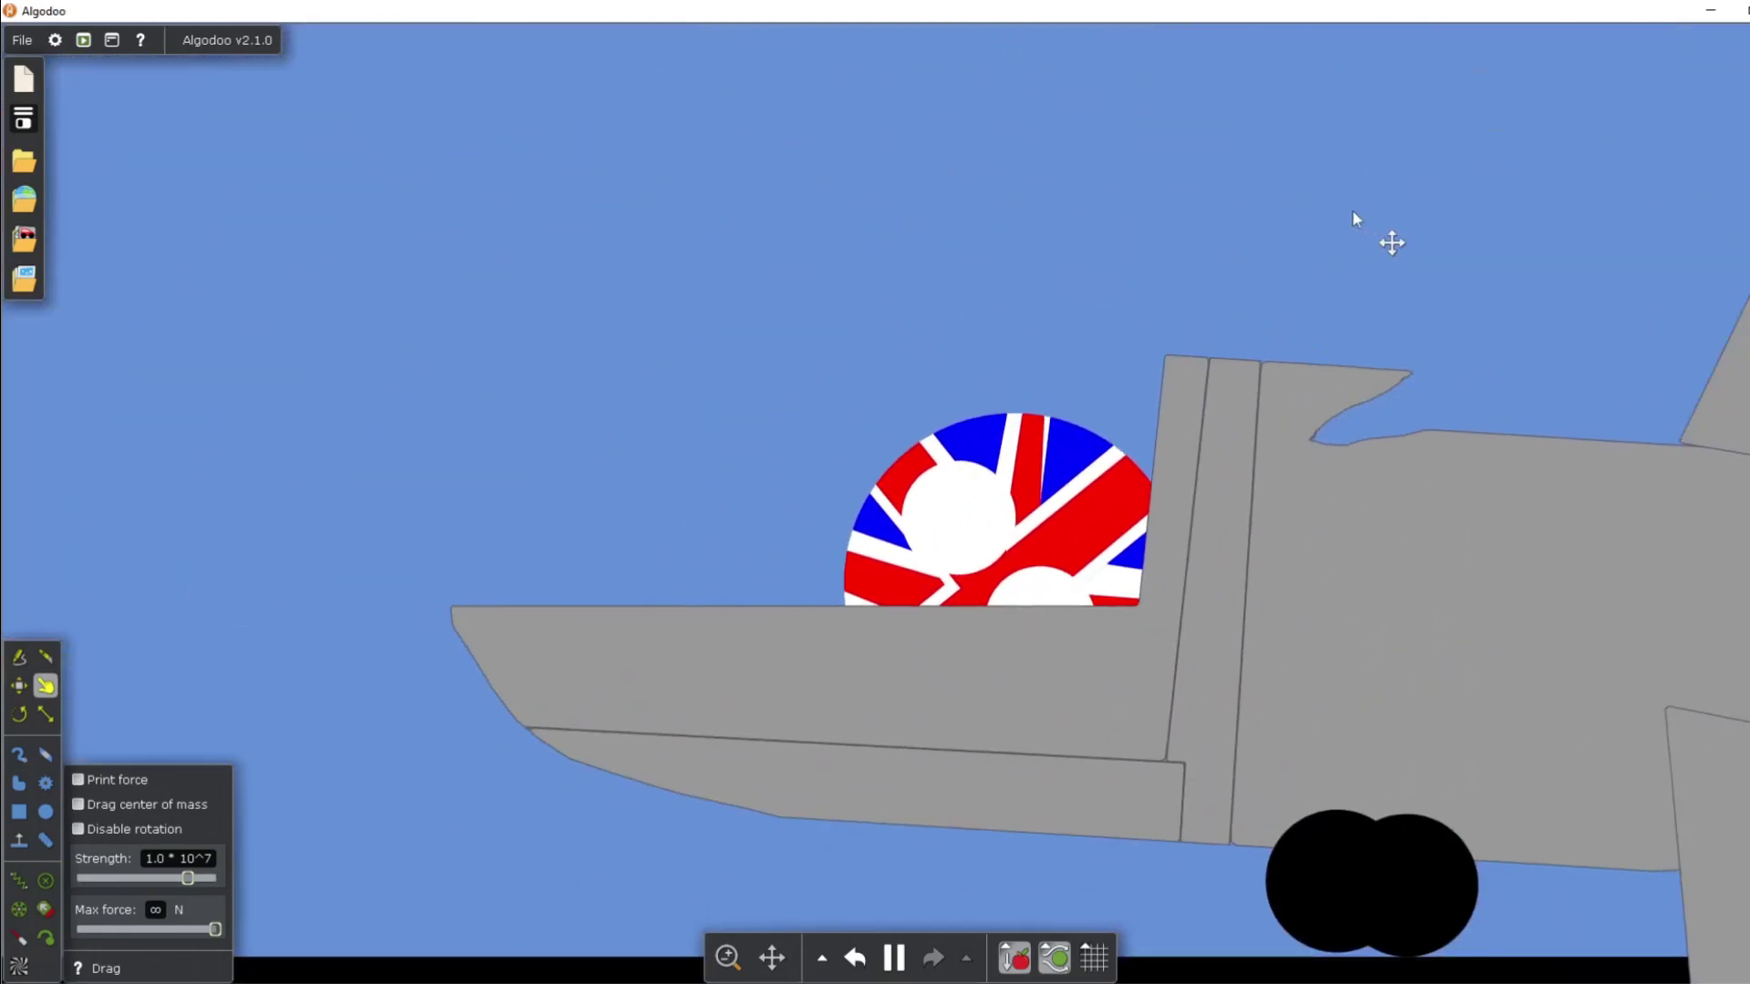
scroll(1315, 206, down, 5)
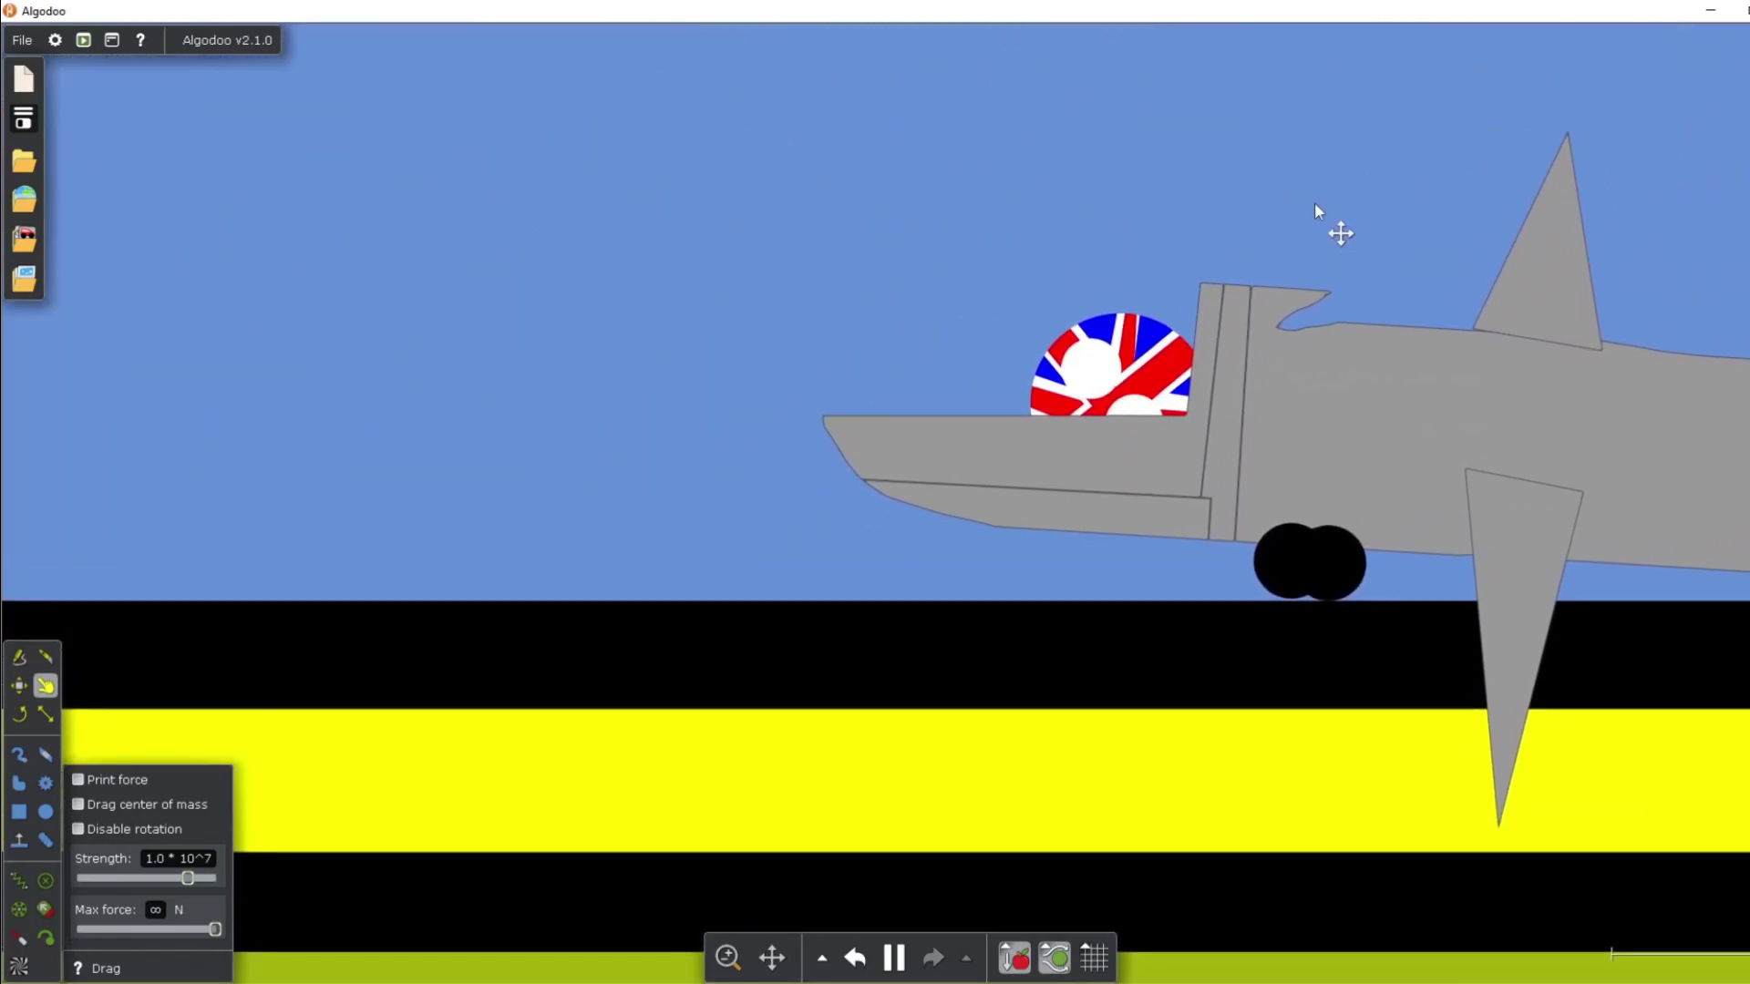
scroll(1313, 210, up, 5)
scroll(839, 254, down, 3)
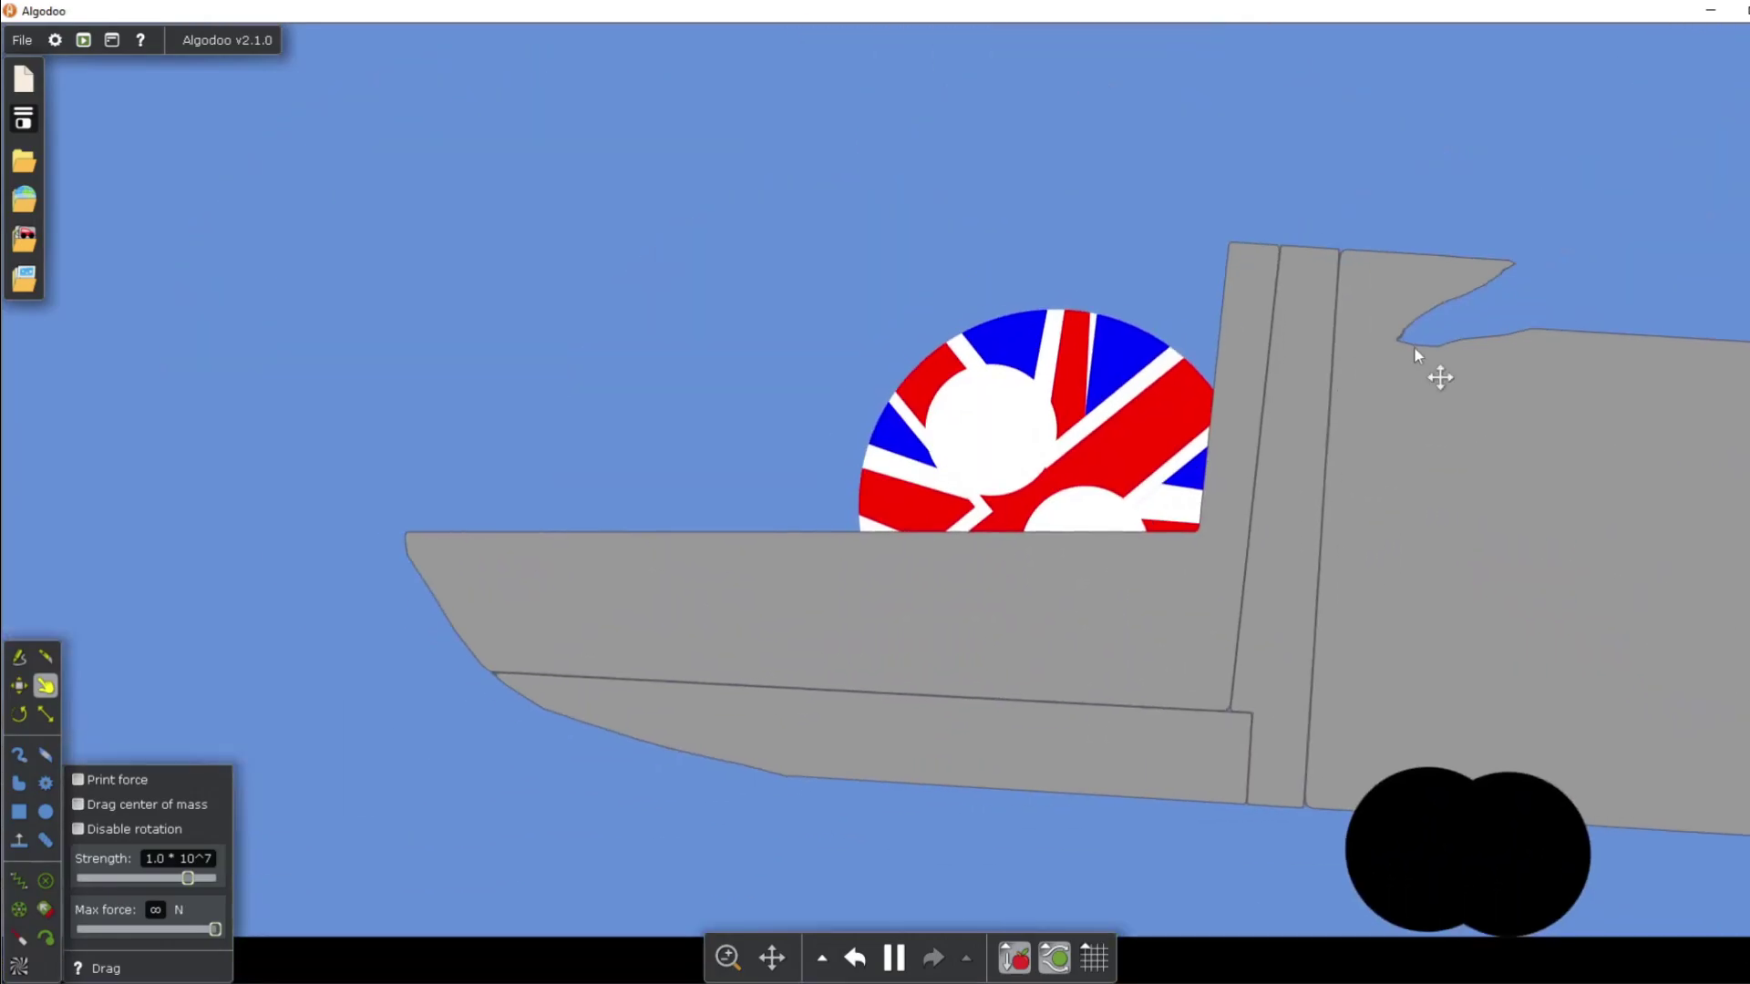
scroll(1205, 297, down, 4)
scroll(1204, 292, up, 3)
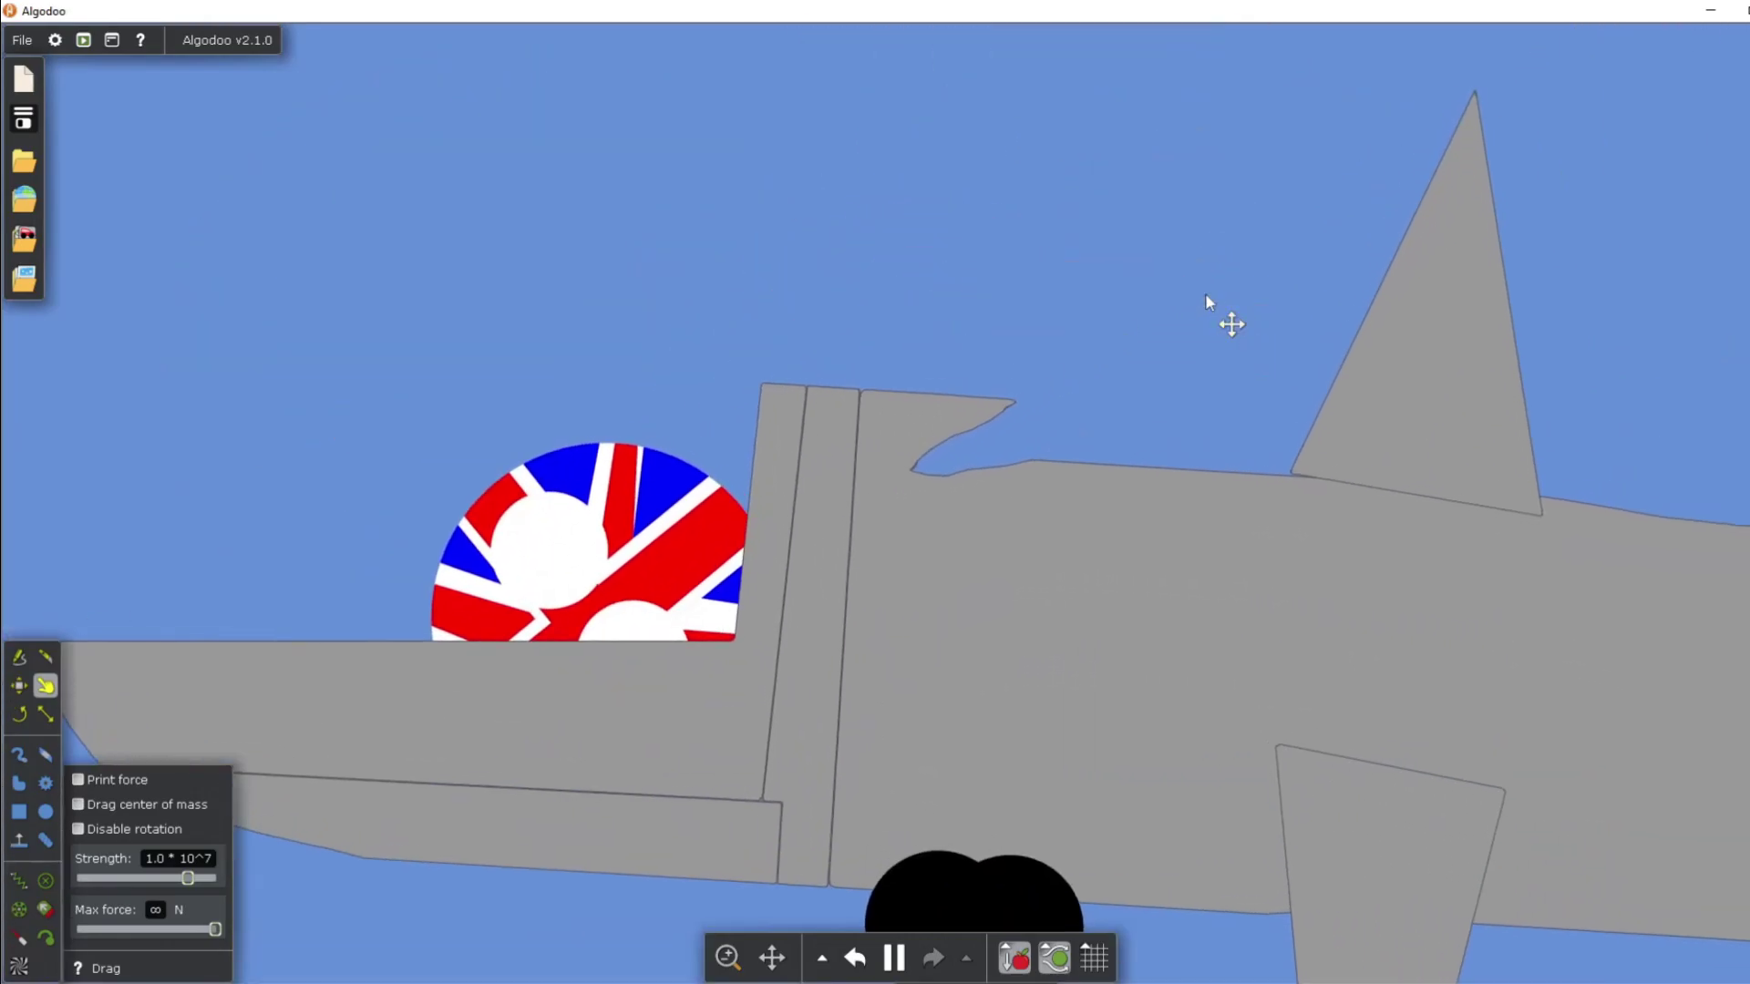
scroll(1204, 293, down, 3)
Step: Check the scene's background colour settings and look over the flag ball in the white tower
right_click(1202, 291)
drag(873, 455, 767, 415)
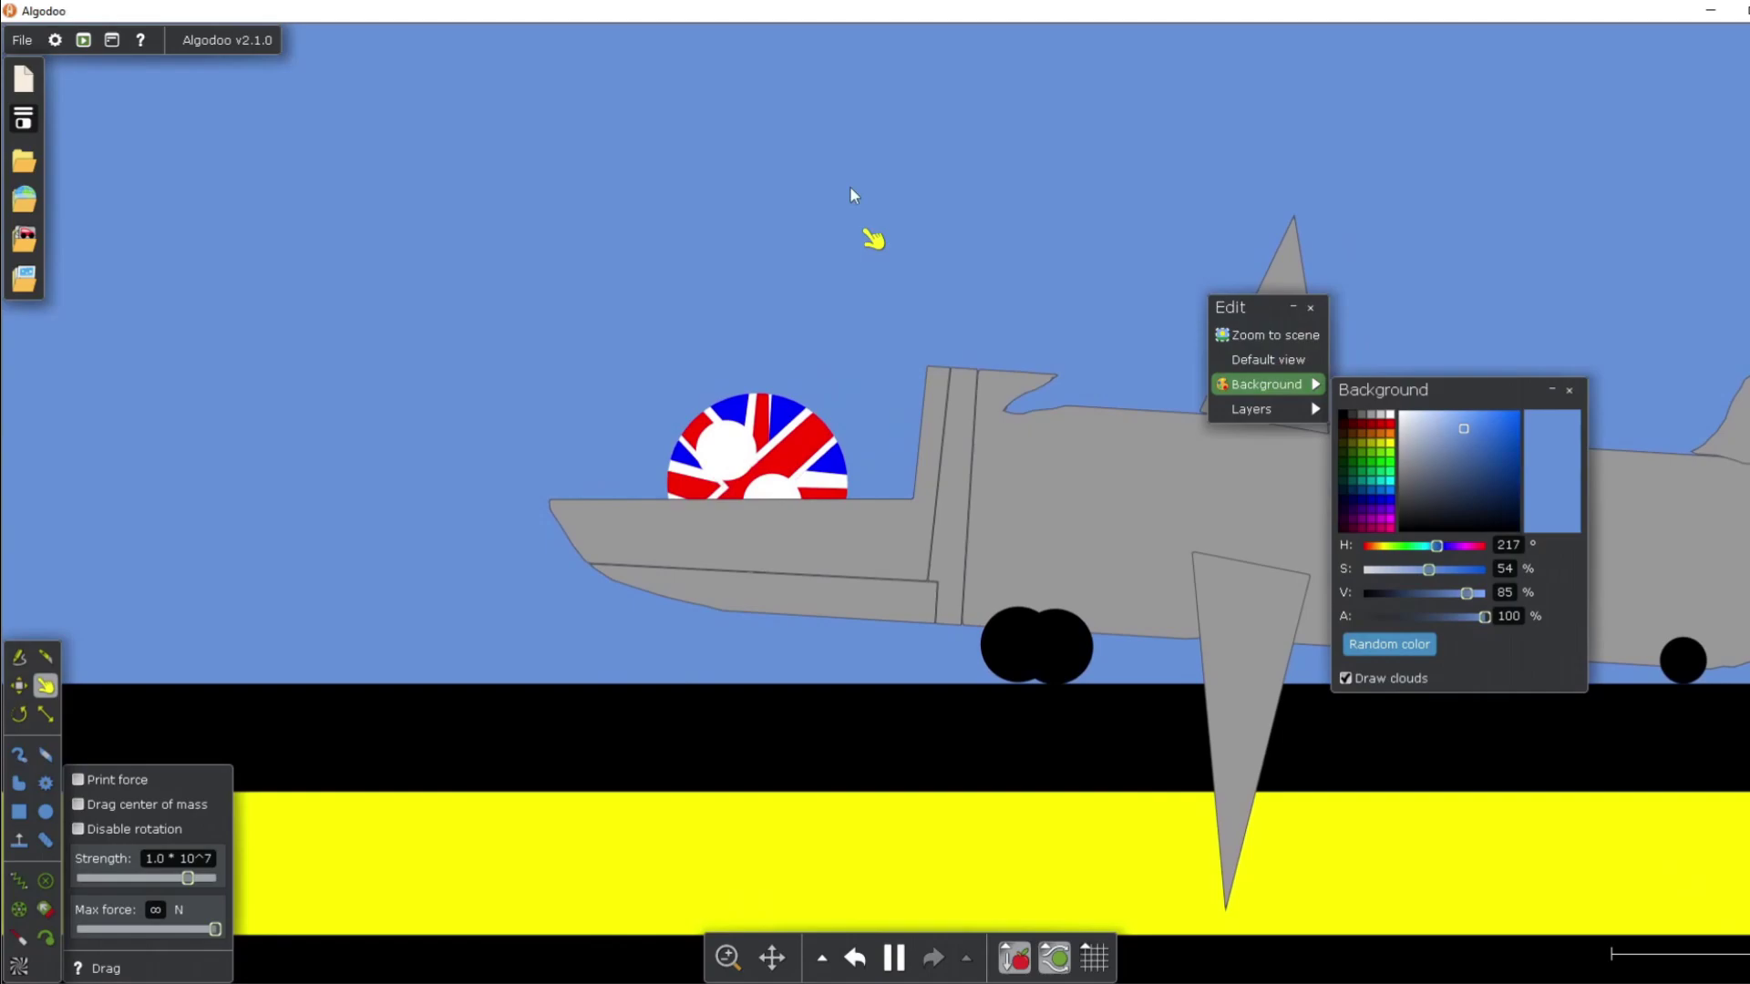
click(849, 189)
scroll(851, 190, down, 4)
scroll(915, 206, down, 2)
scroll(769, 586, up, 10)
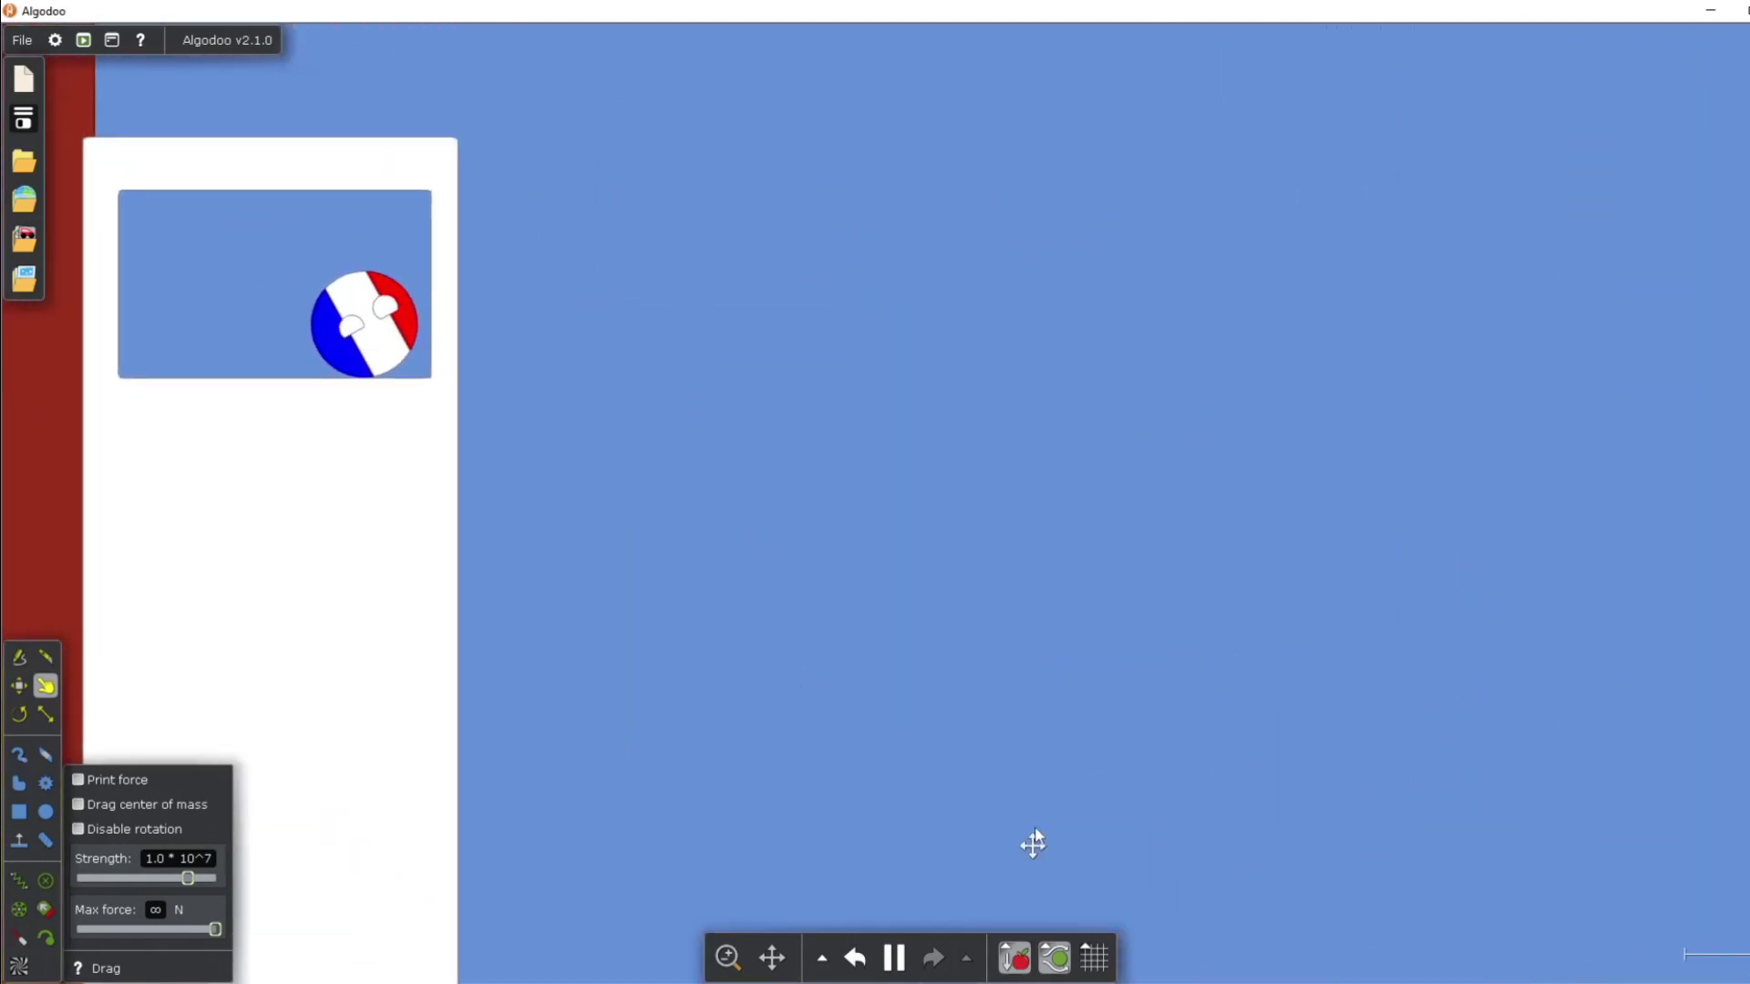
drag(1257, 859, 3, 4)
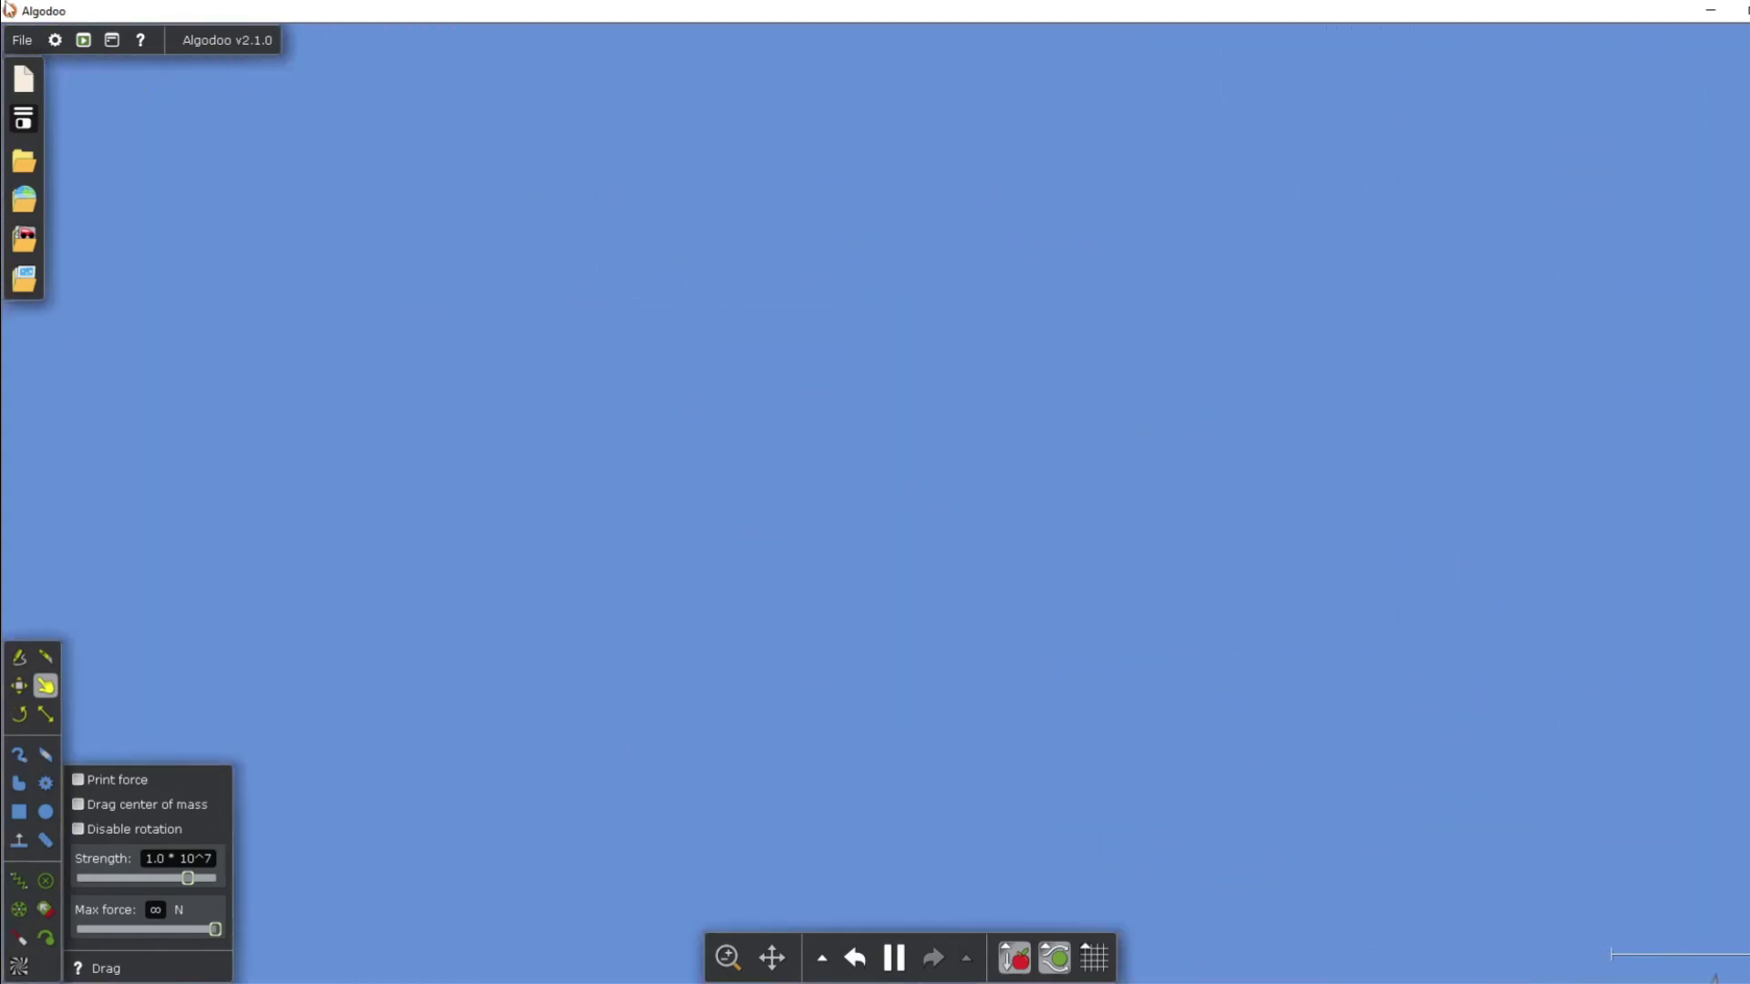
Step: Attach several springs between the Union Jack ball and the airplane's cockpit floor using the Spring tool
scroll(754, 563, down, 5)
scroll(720, 774, up, 4)
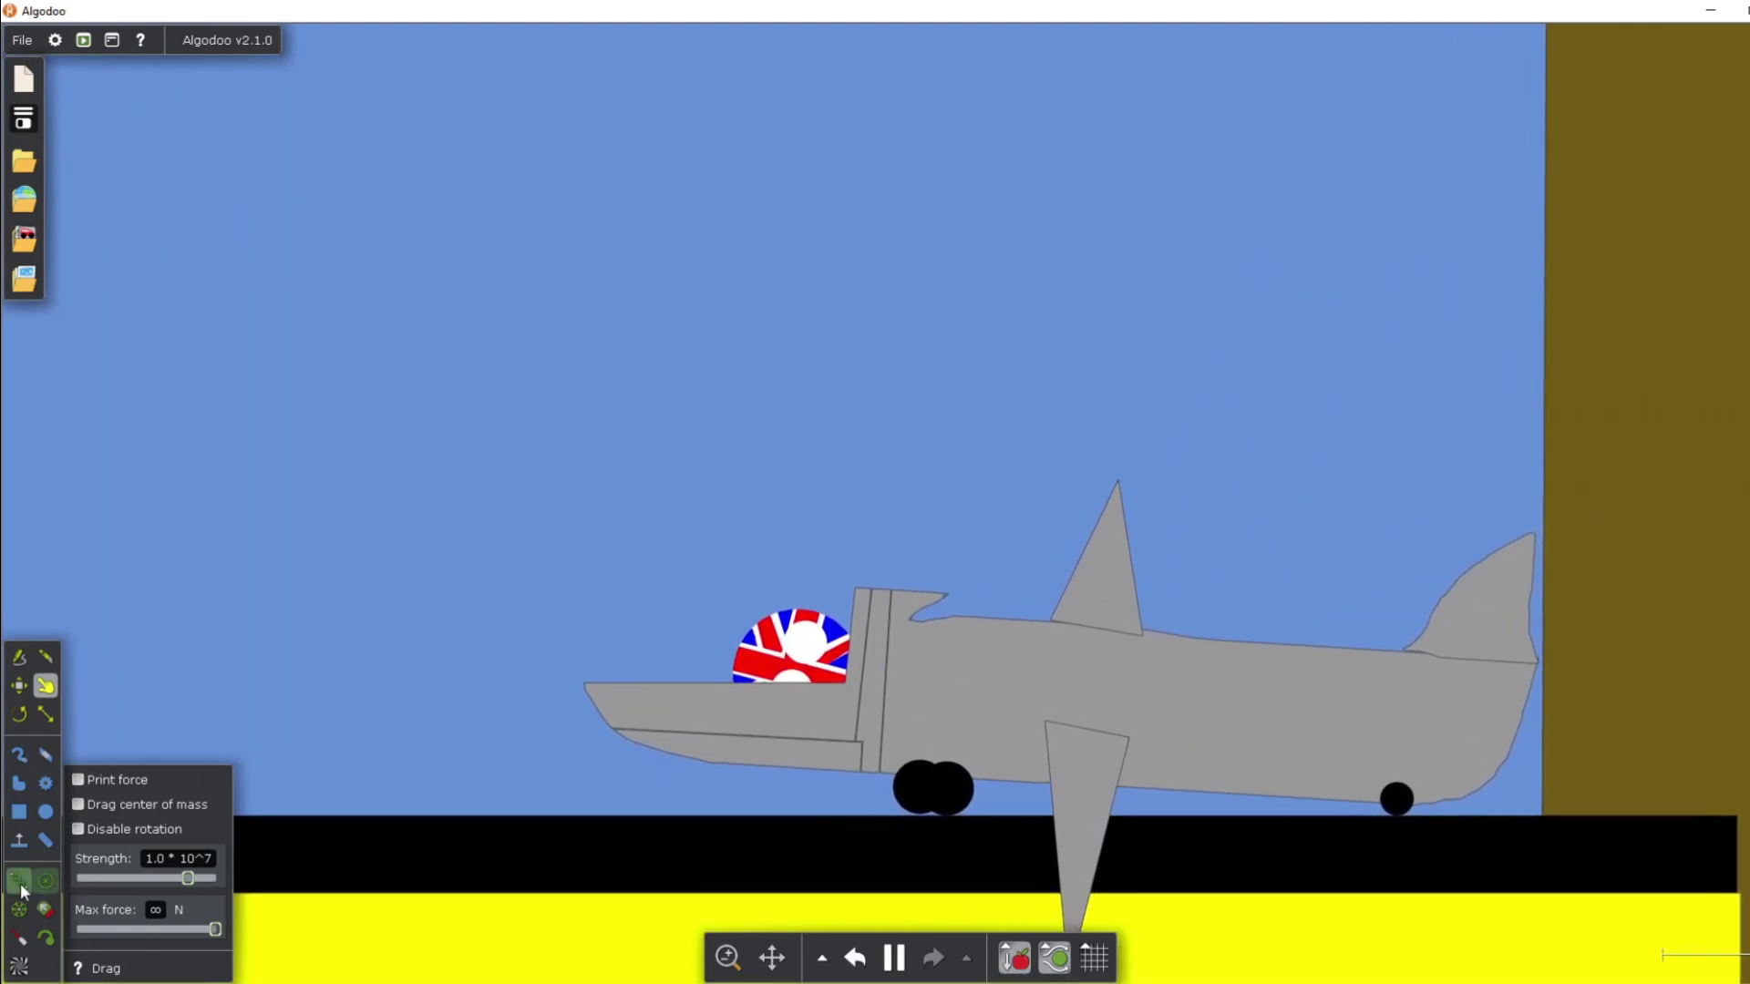
click(19, 881)
scroll(511, 565, up, 3)
scroll(478, 527, up, 2)
drag(397, 507, 81, 221)
mouse_move(672, 353)
mouse_down()
mouse_move(692, 479)
mouse_move(681, 459)
mouse_move(752, 436)
mouse_move(752, 472)
mouse_up()
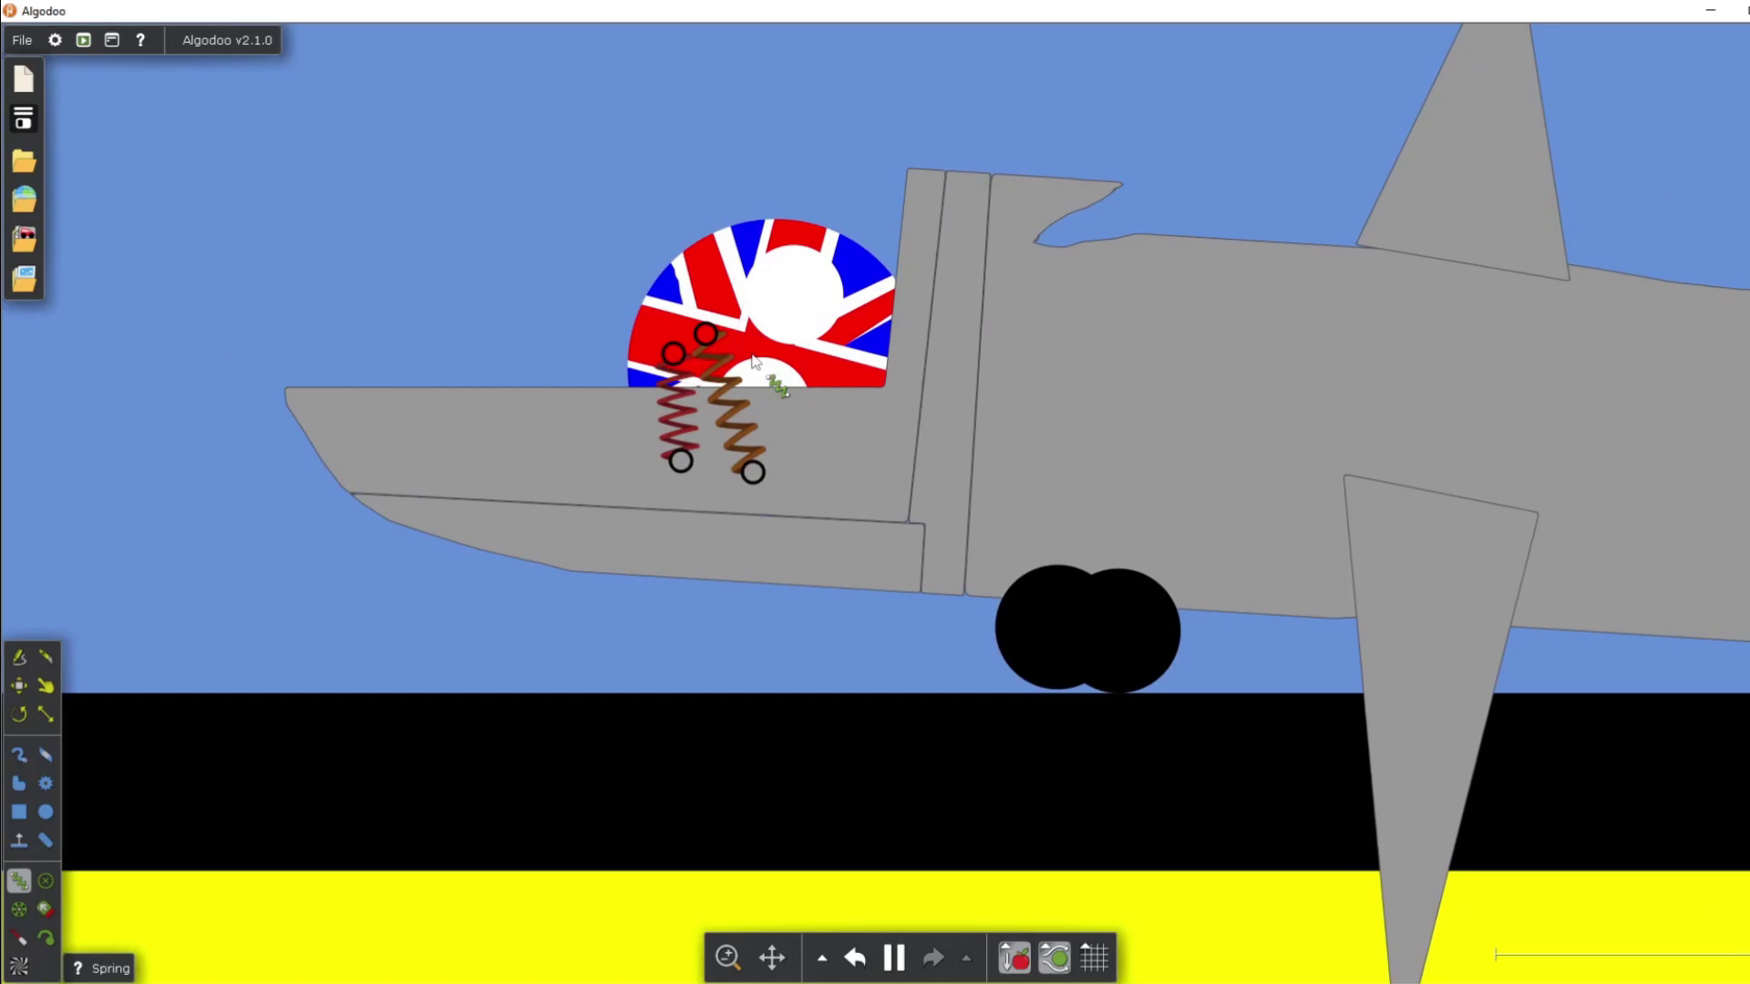
drag(751, 351, 785, 492)
drag(826, 373, 874, 518)
Step: Add more springs tying the Union Jack ball to the cockpit's rear wall and to the floor near the nose
drag(837, 335, 923, 396)
drag(790, 357, 807, 489)
drag(857, 282, 931, 306)
drag(638, 328, 585, 494)
drag(752, 263, 956, 225)
drag(814, 293, 915, 330)
scroll(914, 329, down, 10)
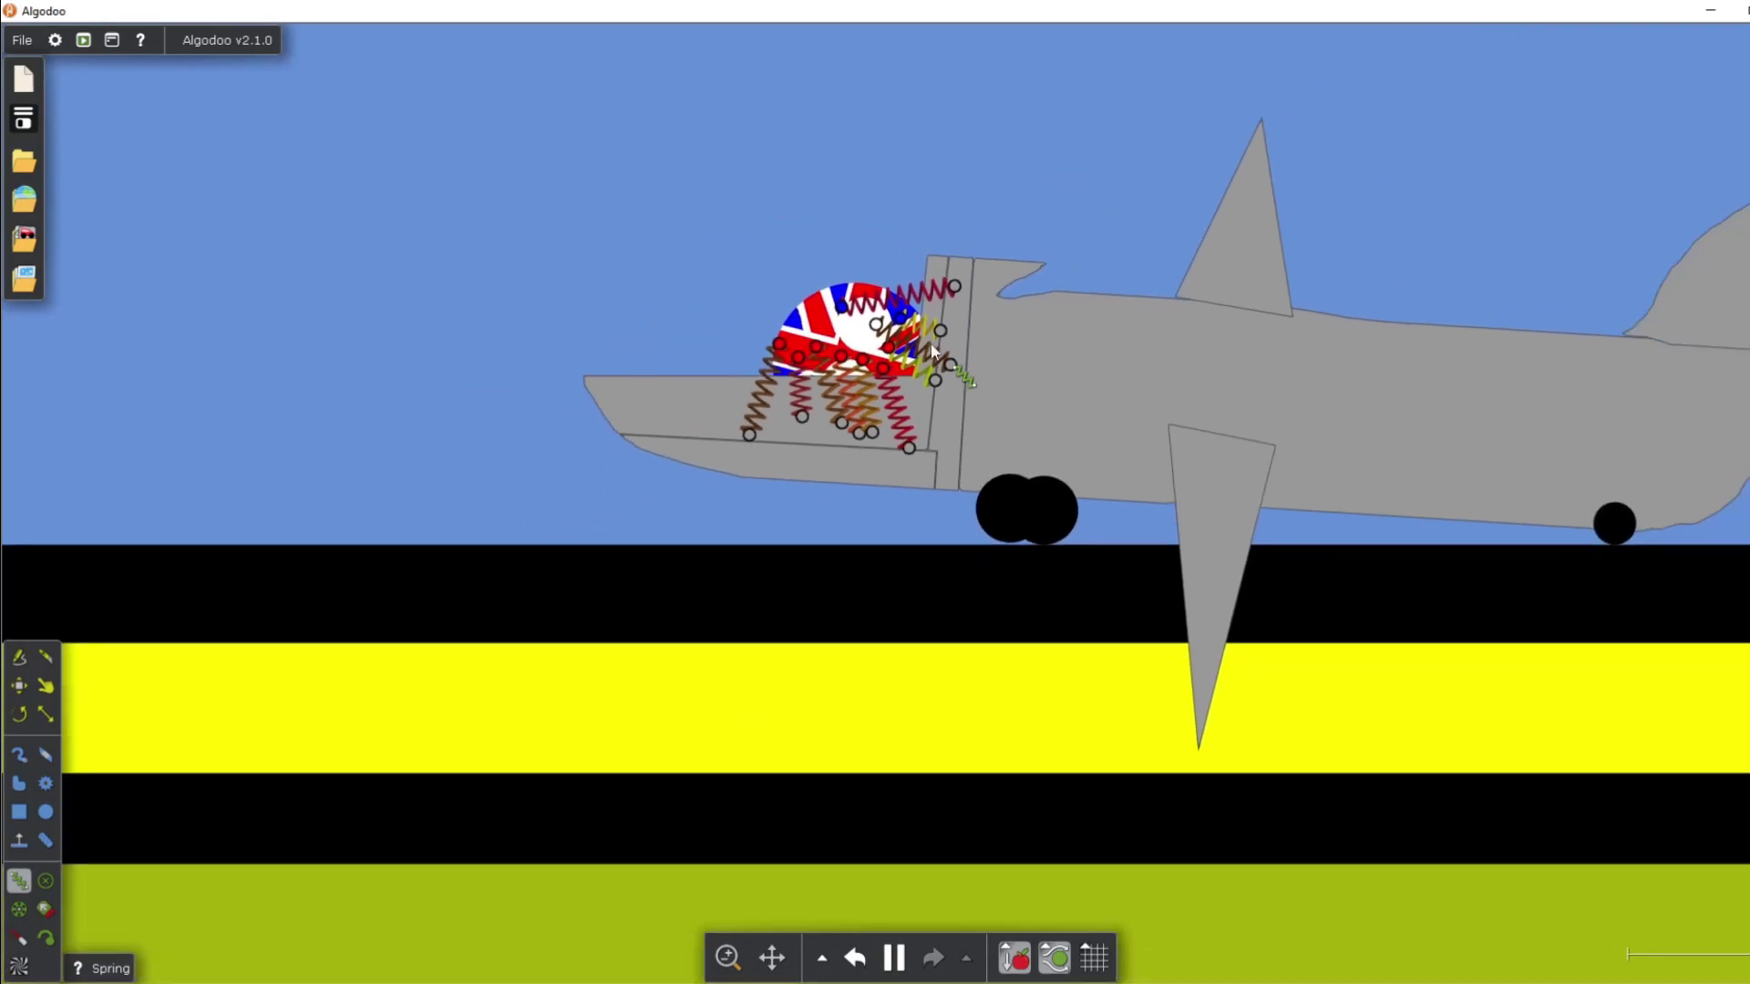
scroll(1135, 391, up, 10)
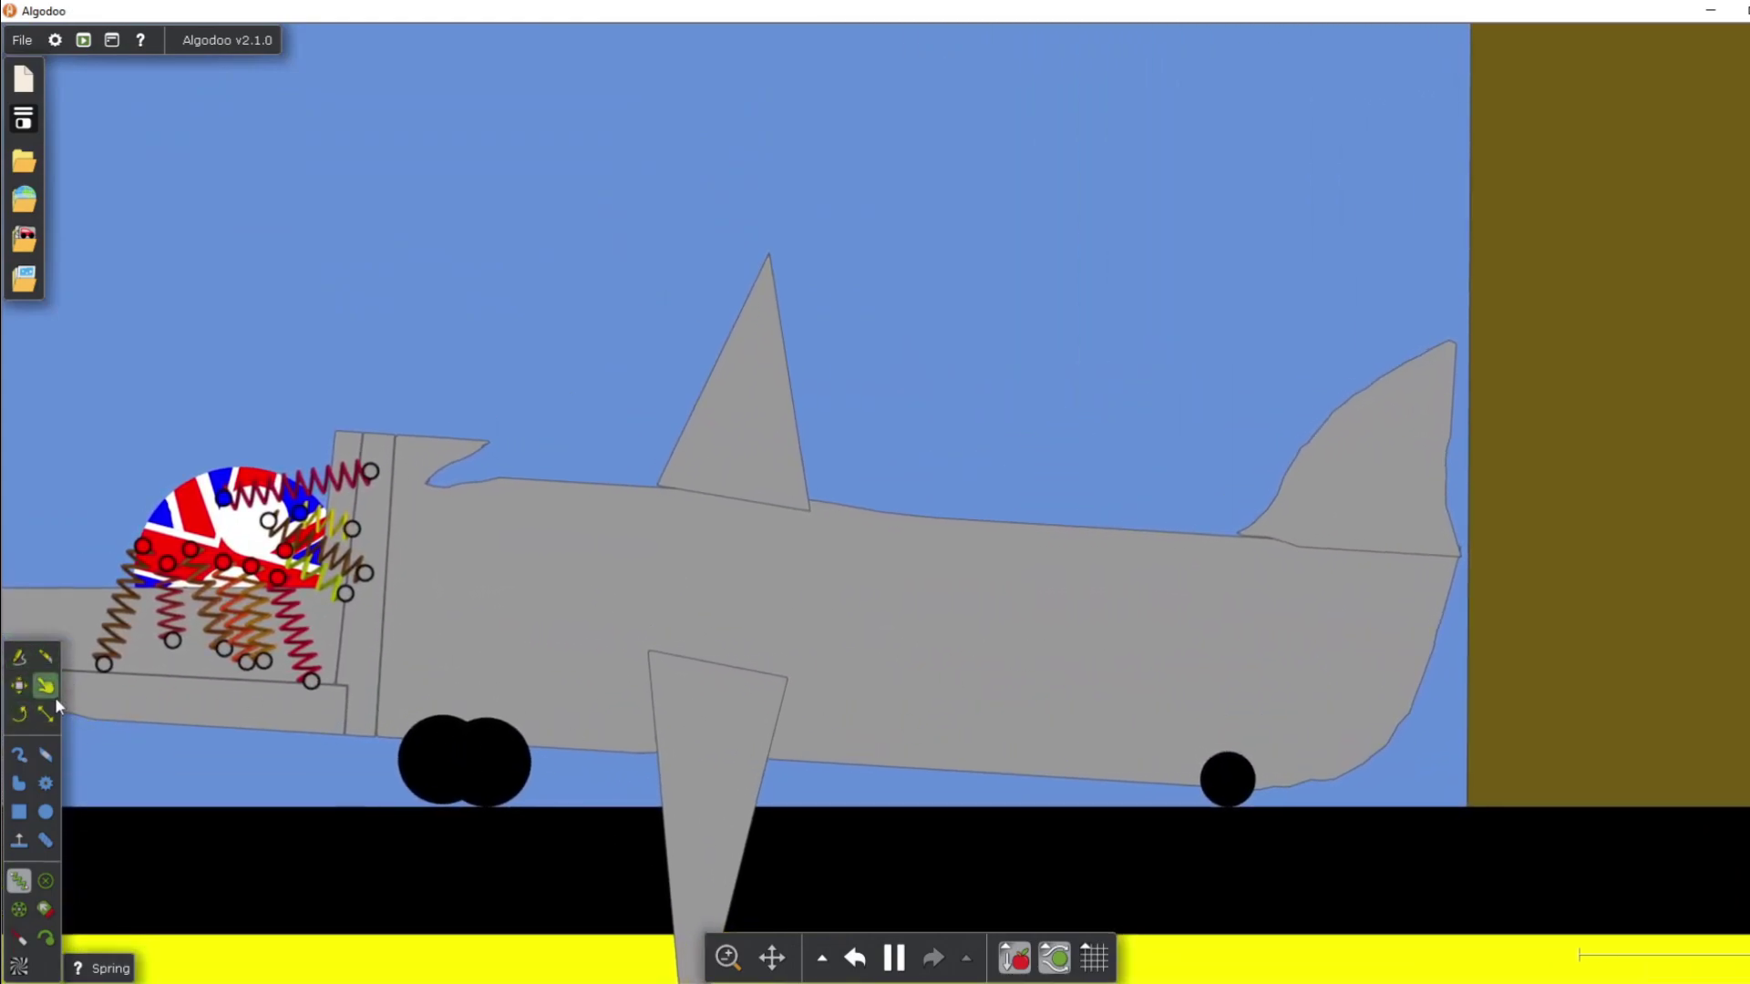
Step: Pull the airplane with its spring-mounted ball away from the brown wall along the runway using the Drag tool
click(45, 685)
scroll(444, 288, down, 10)
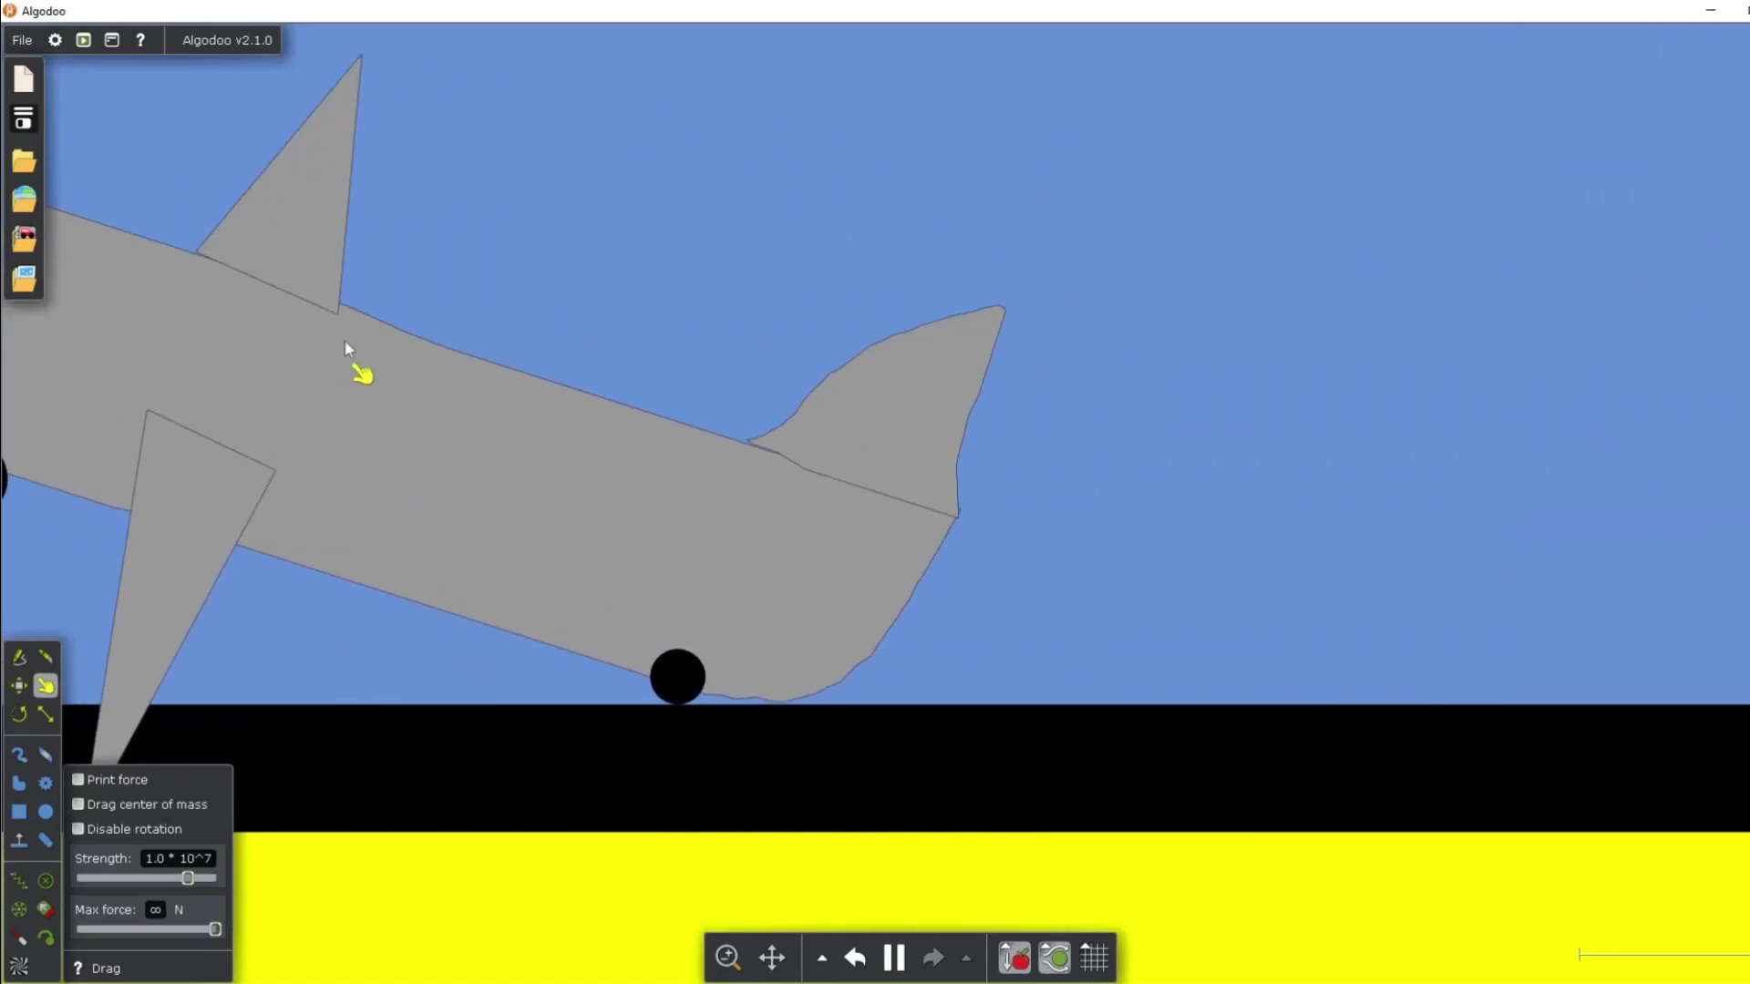
scroll(1331, 450, up, 10)
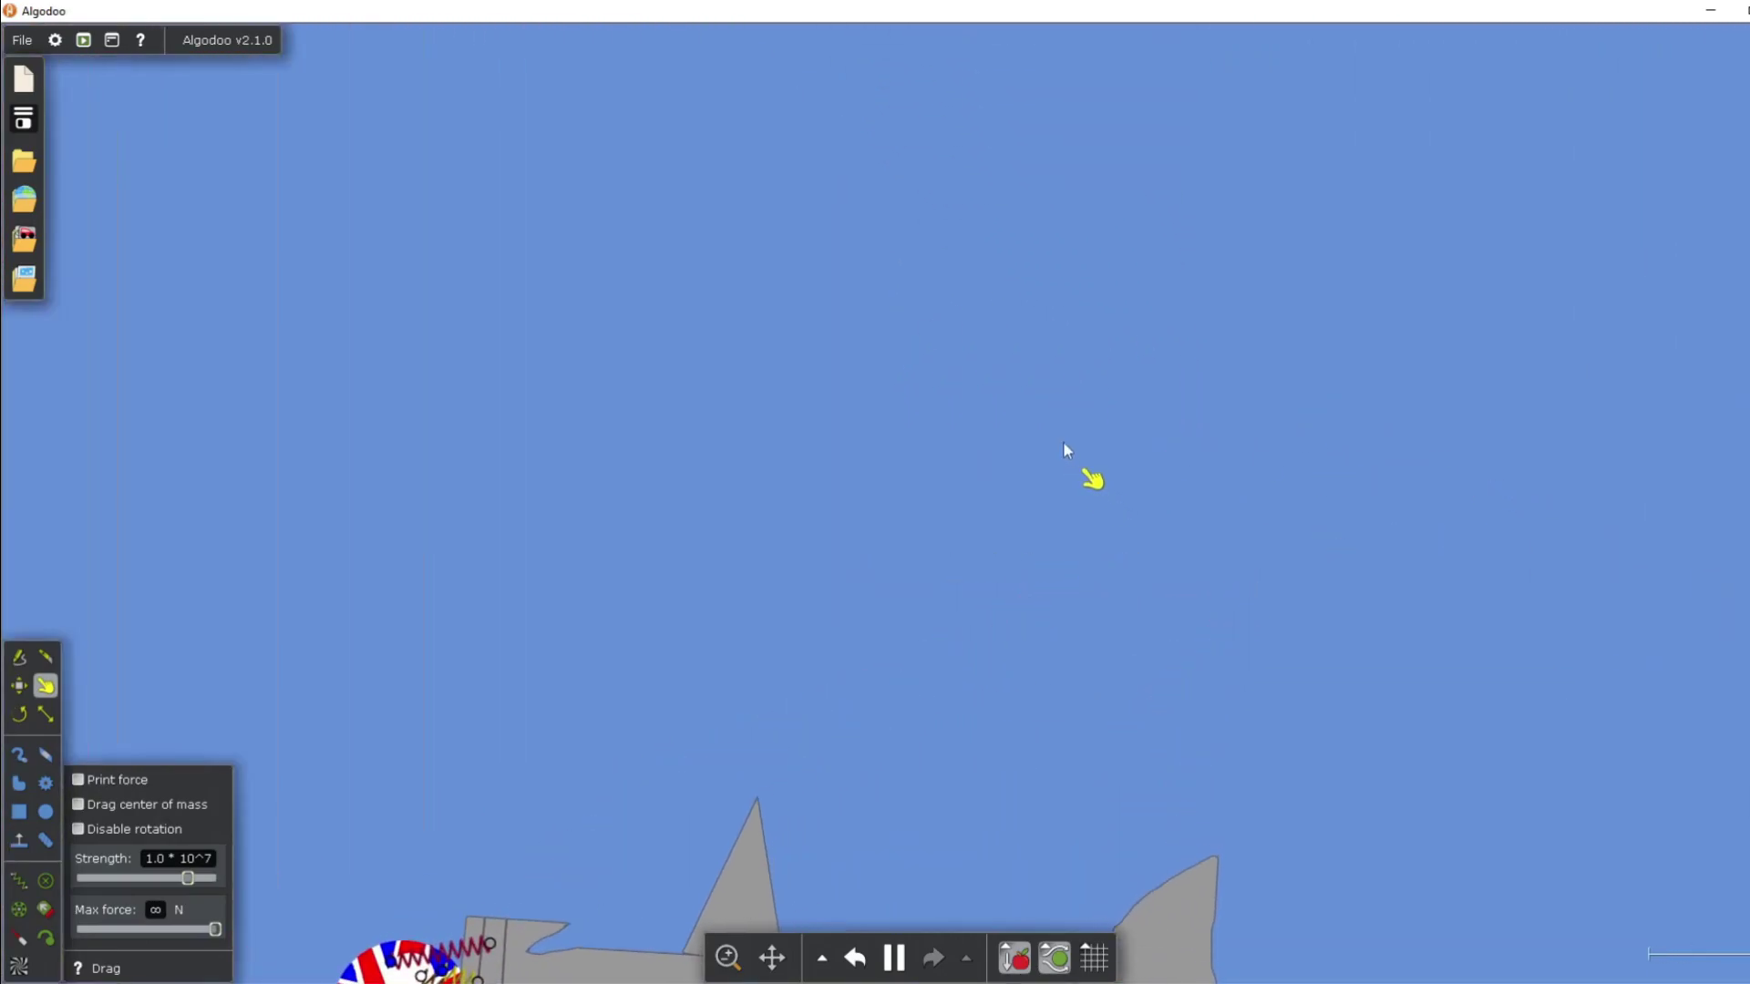
scroll(335, 183, down, 5)
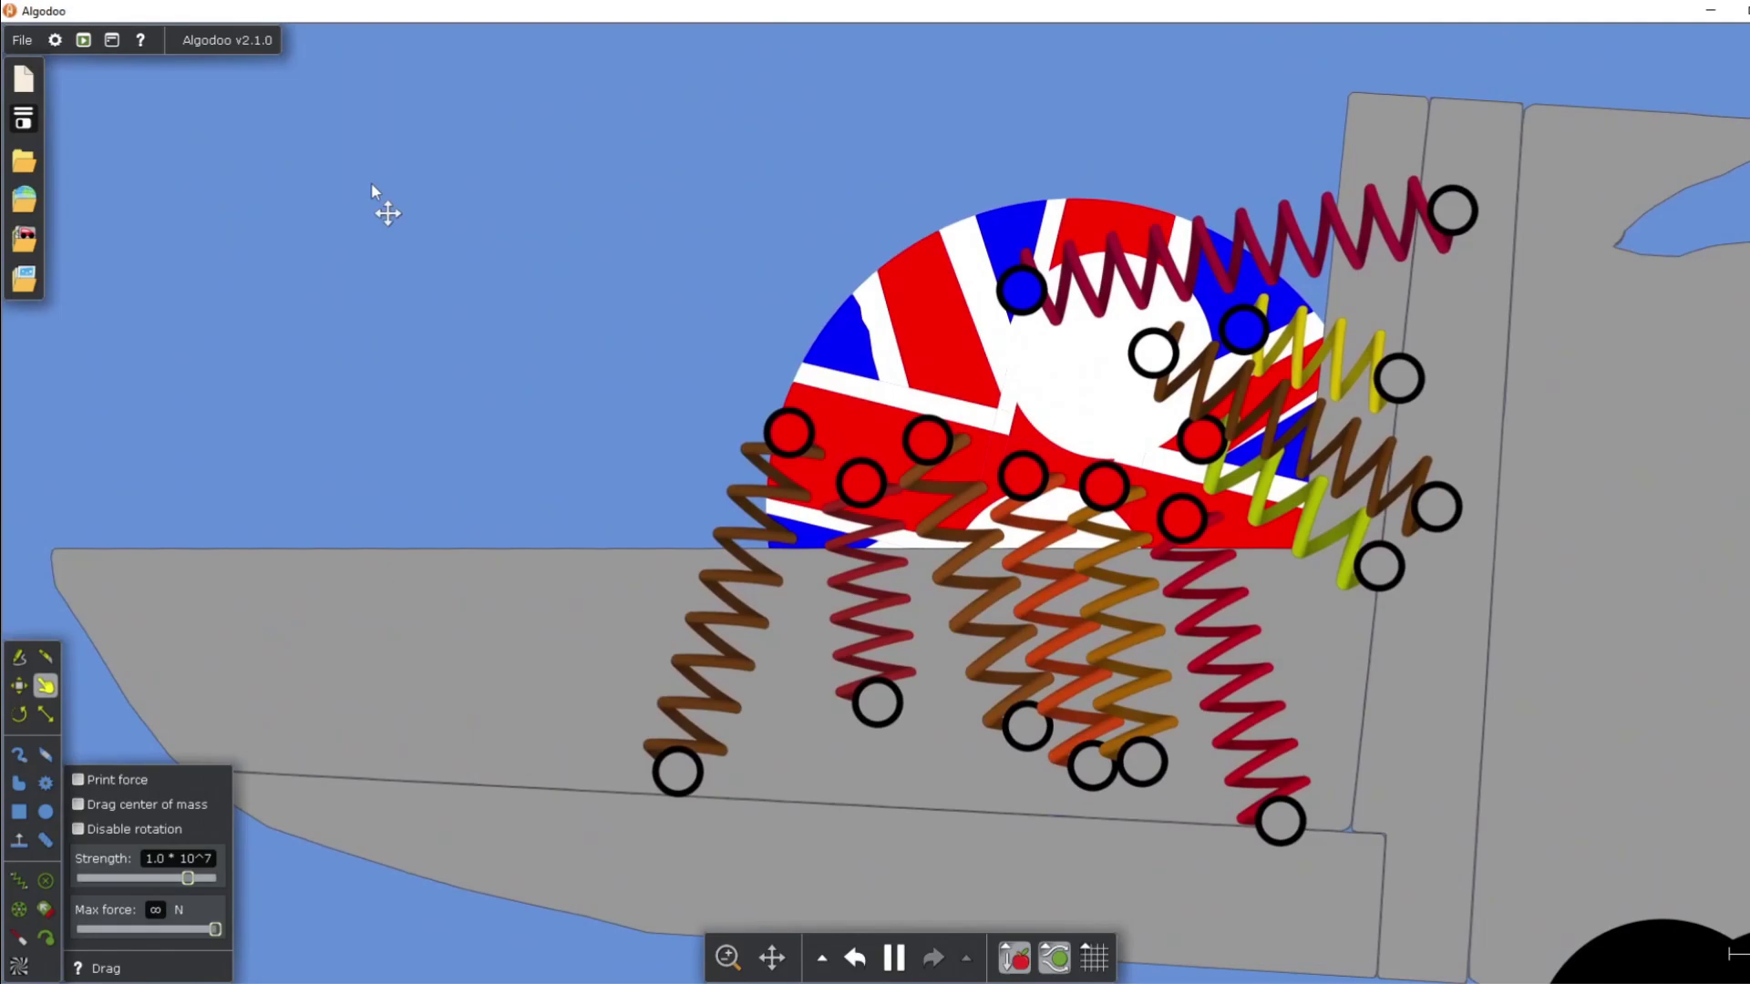
scroll(794, 406, down, 5)
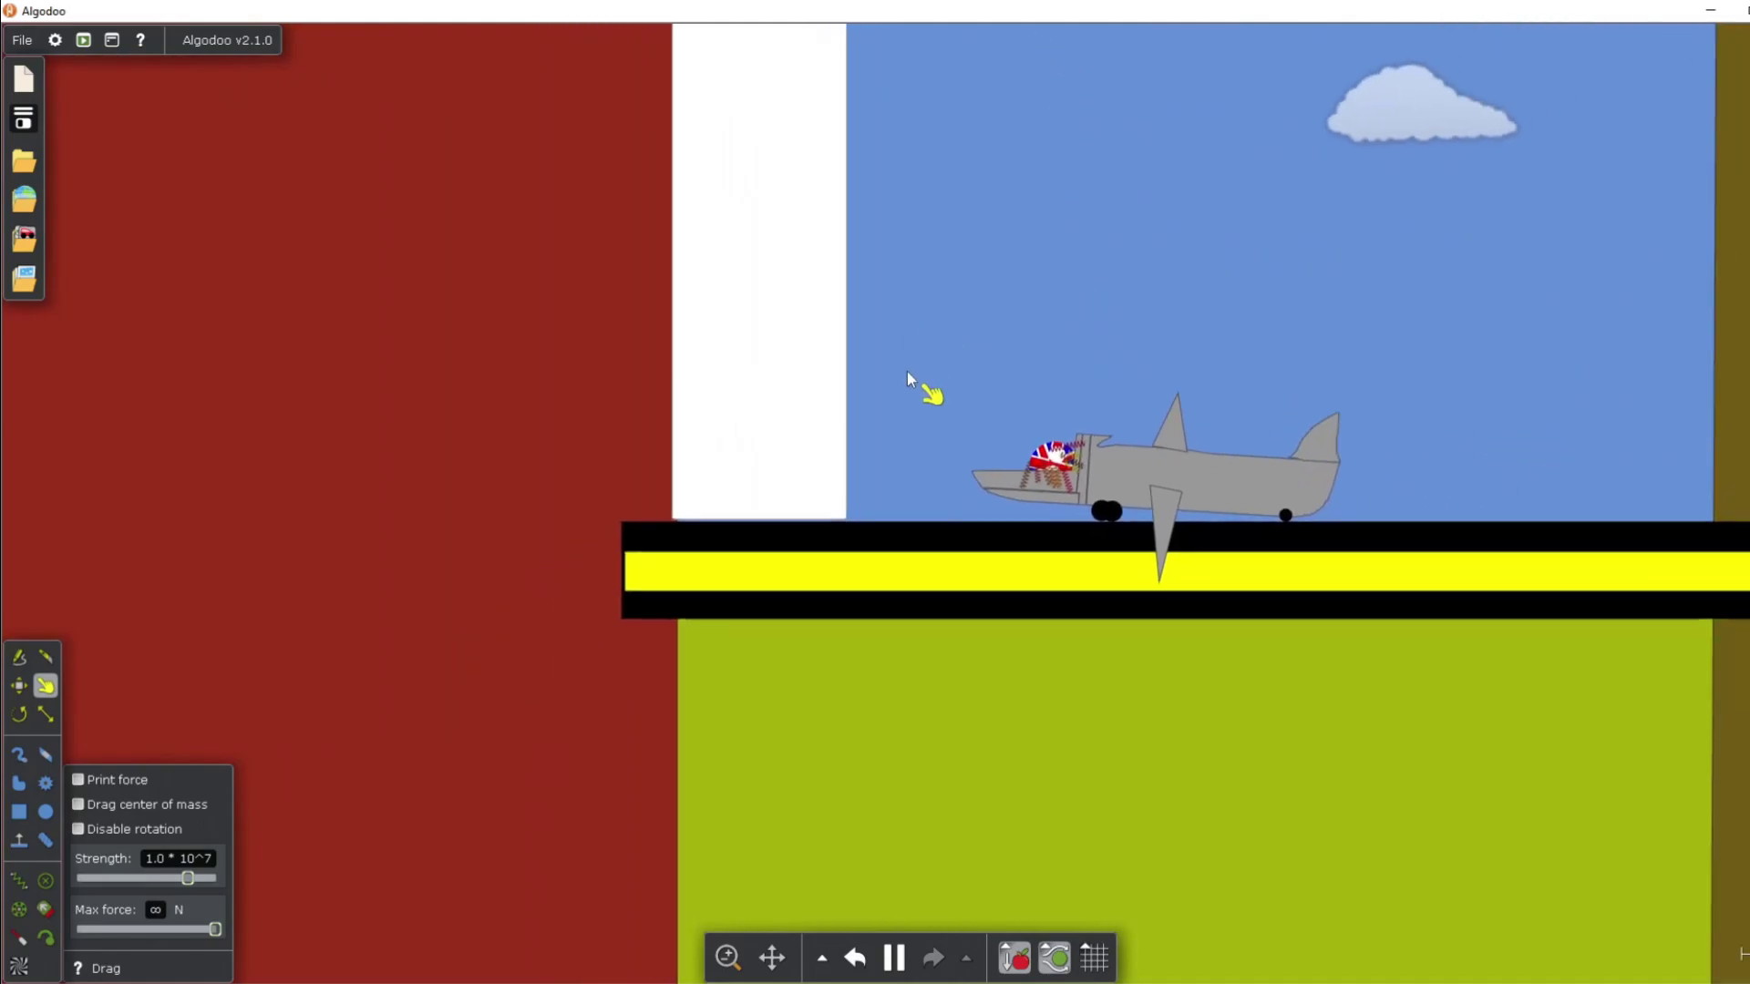
scroll(906, 392, up, 5)
scroll(796, 437, down, 5)
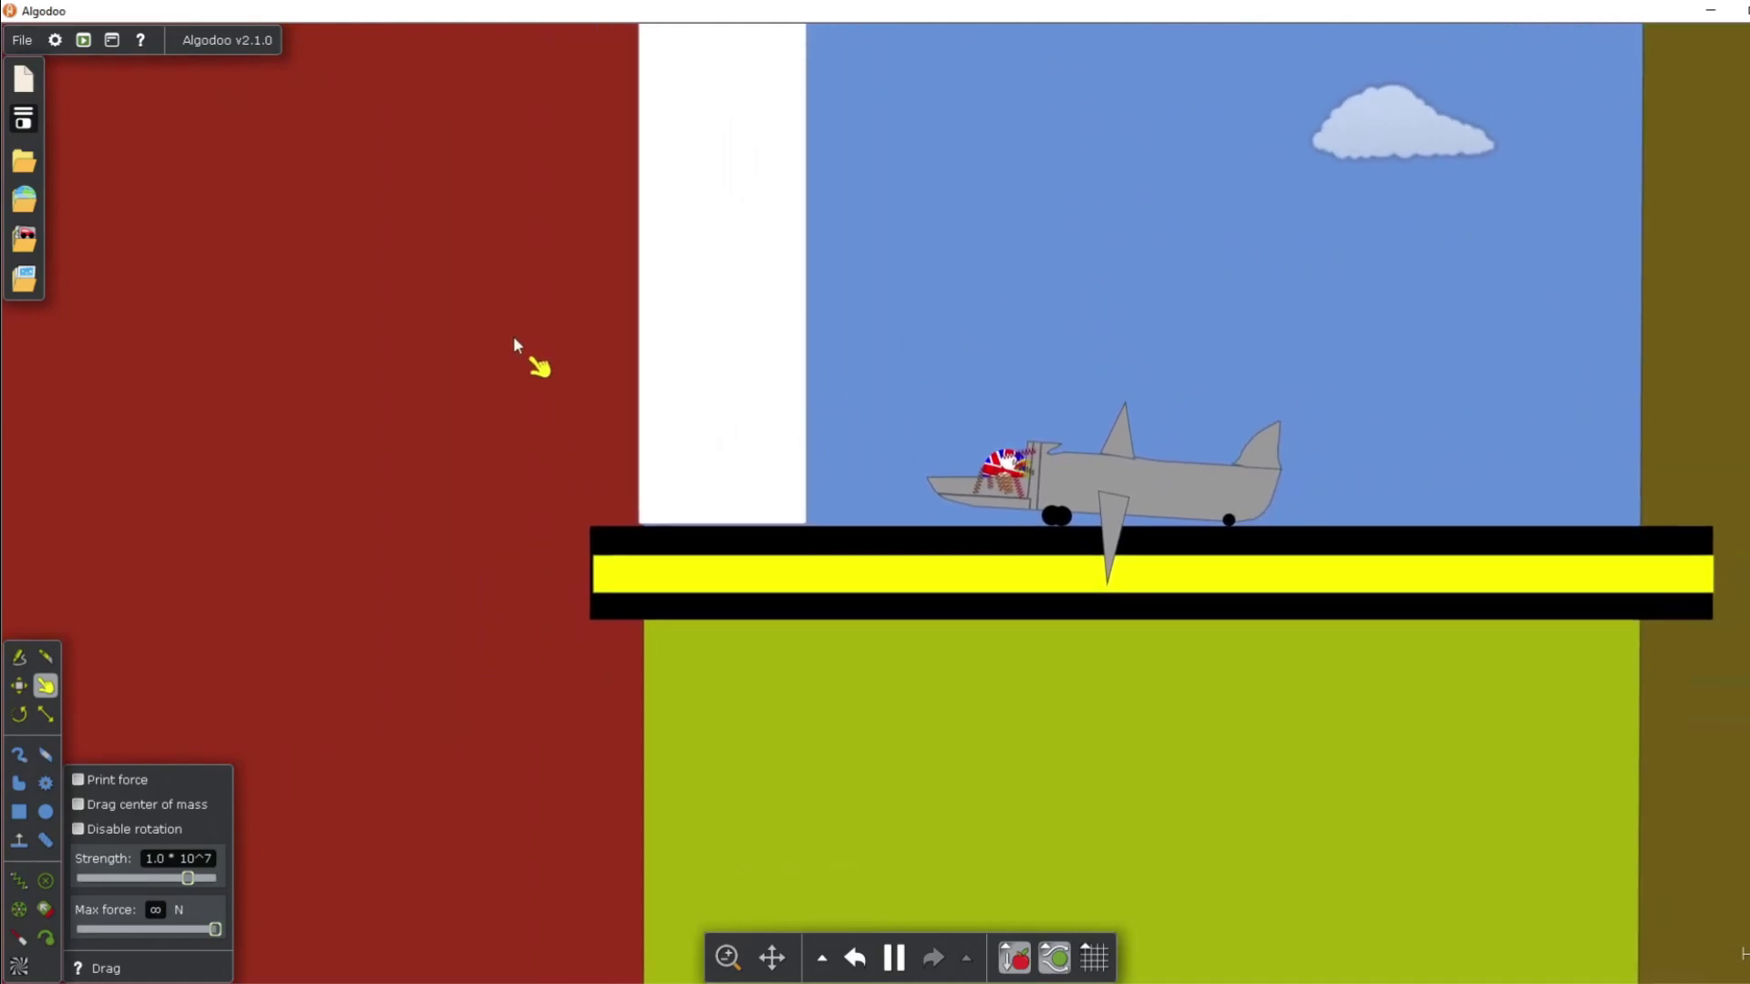
Step: Move the large red wall away from the white tower using the Move tool, leaving a gap between them
click(18, 685)
drag(505, 441, 446, 443)
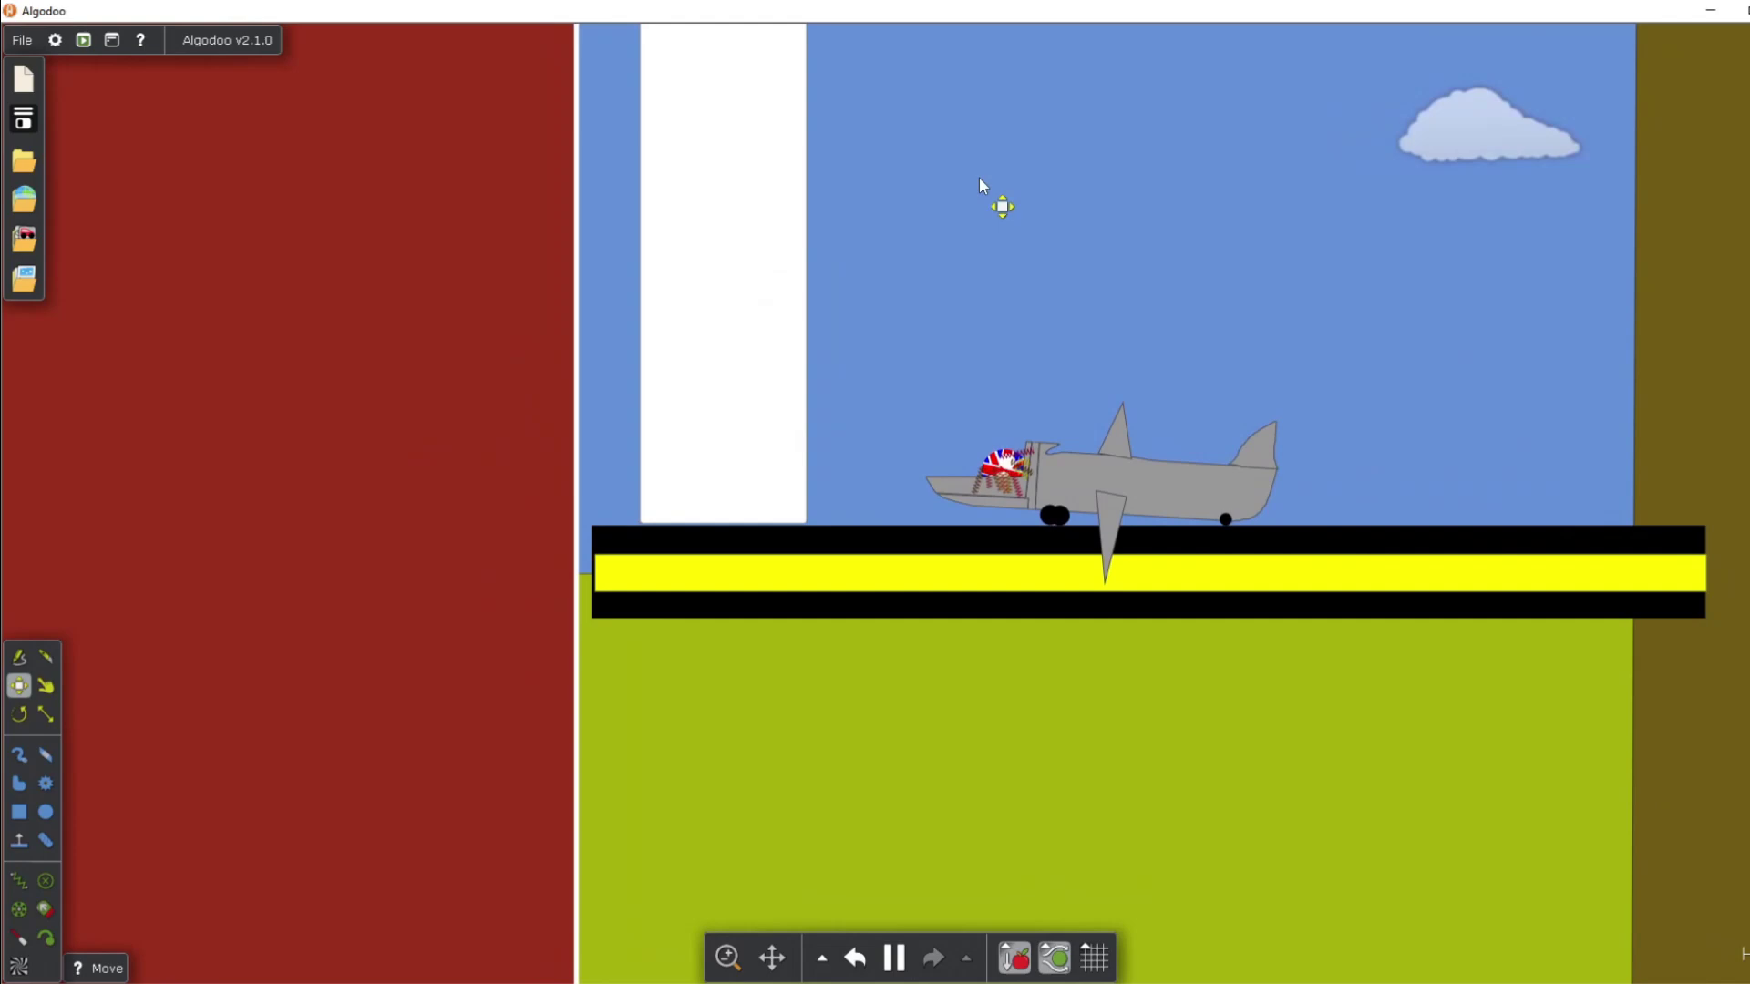
Step: Bring up the material settings for the polygons of the blue, white and red ball in the tower
scroll(1069, 572, up, 5)
drag(979, 177, 1095, 686)
scroll(879, 324, up, 4)
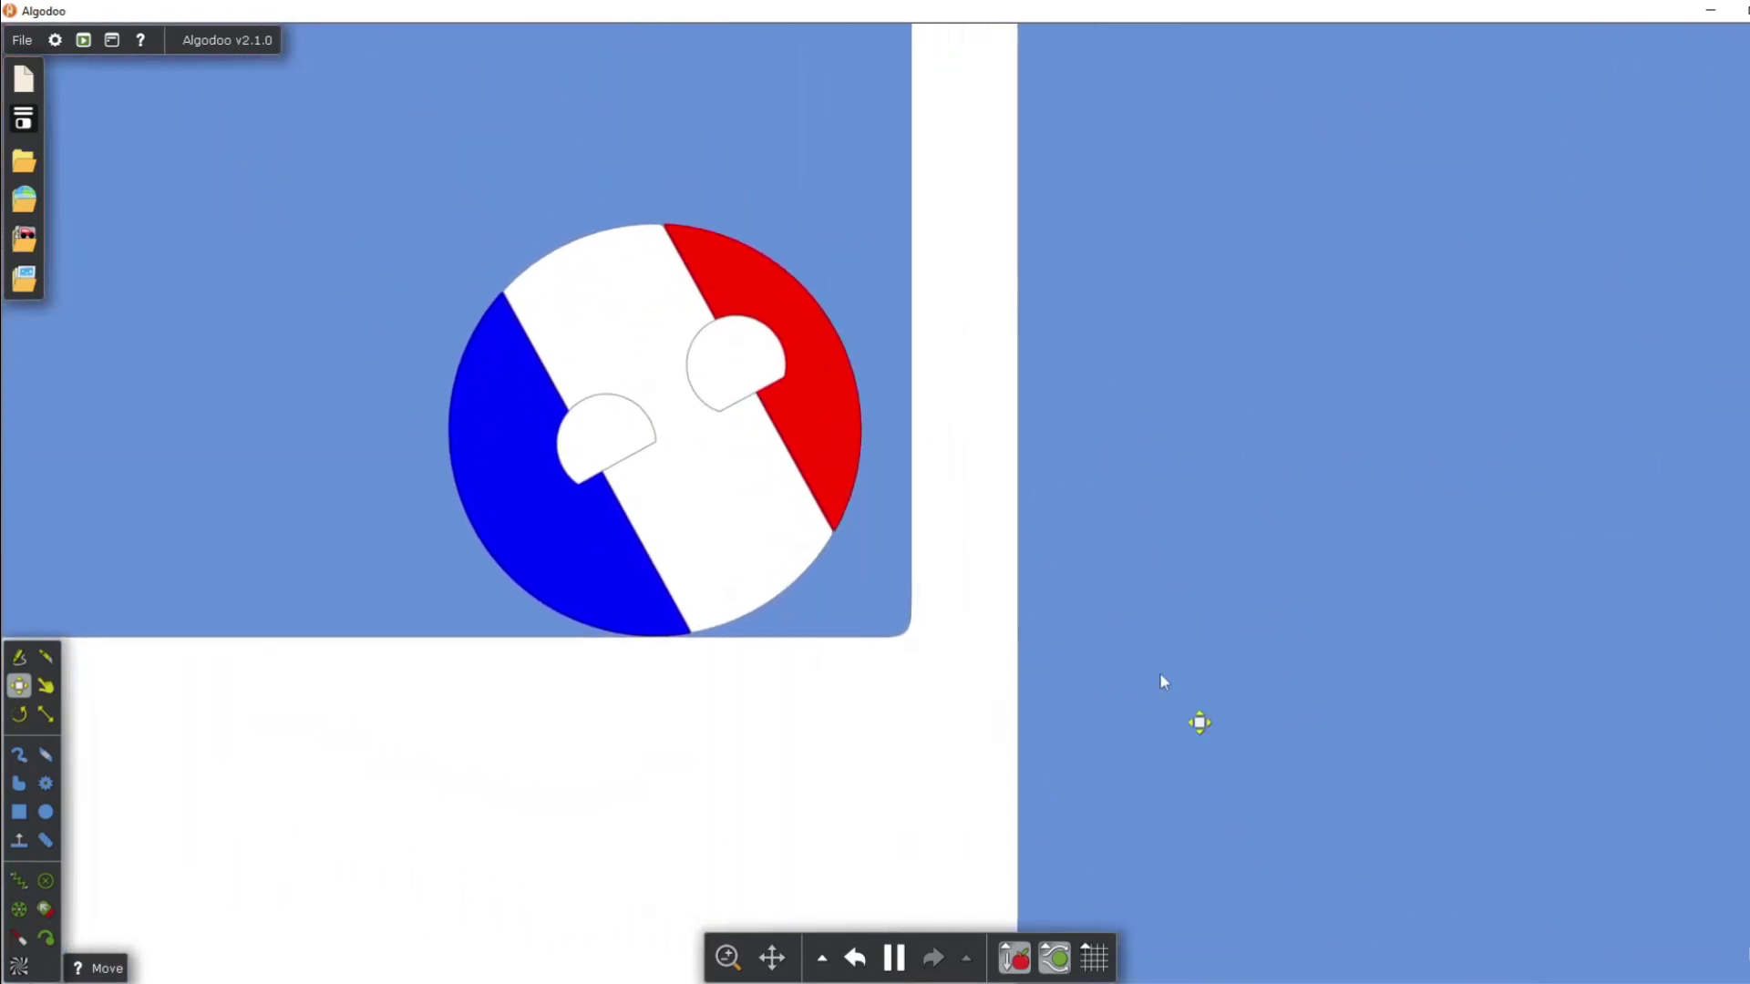
scroll(1048, 528, down, 5)
scroll(957, 480, up, 5)
drag(793, 326, 1137, 686)
right_click(1095, 609)
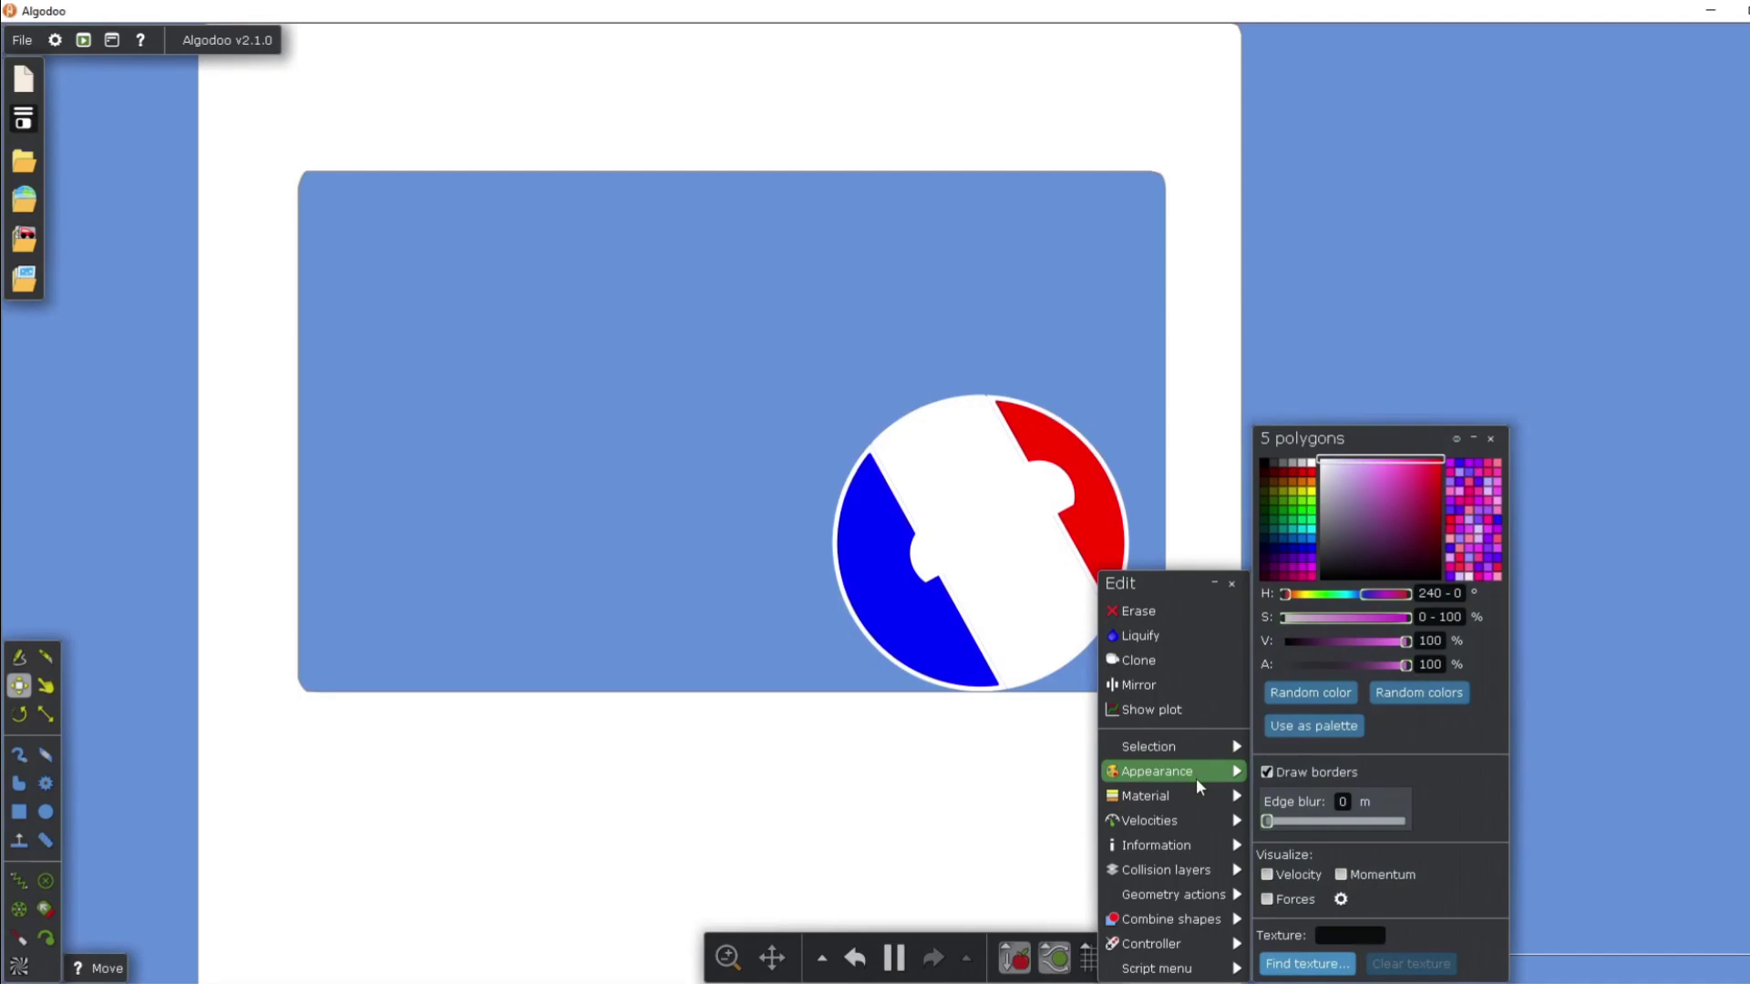
mouse_move(1189, 795)
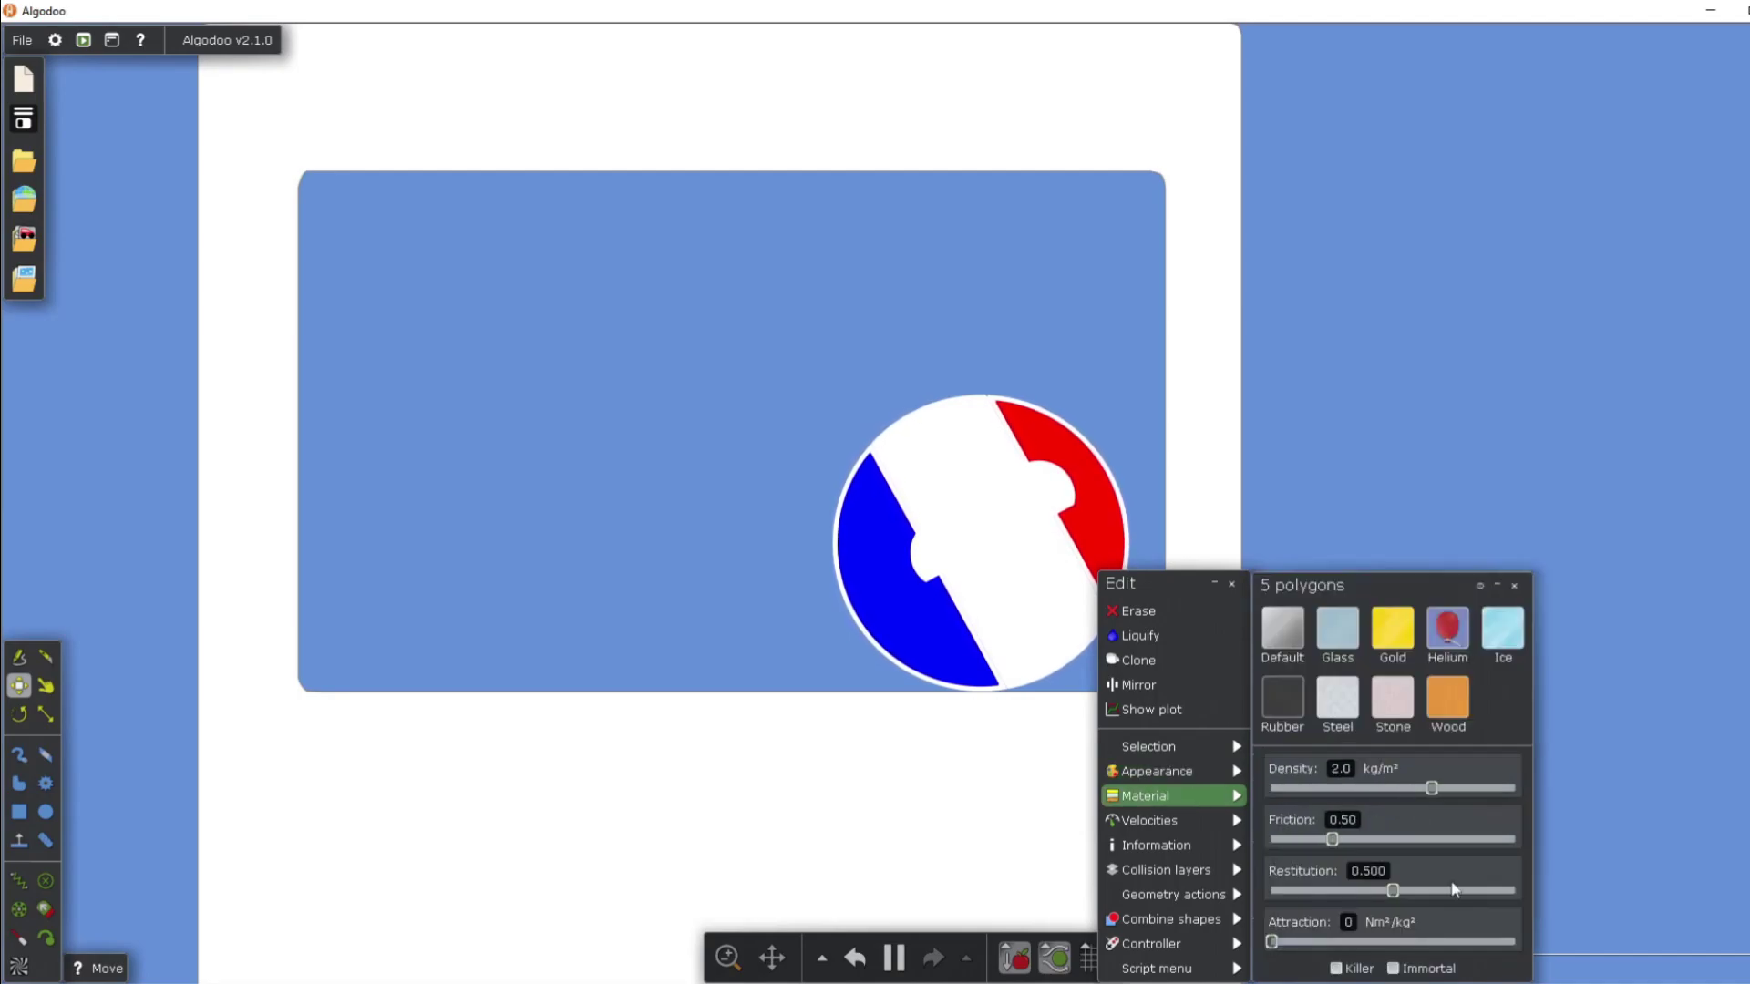
Step: Turn the white tower polygon into a Killer object in its material settings
right_click(1185, 423)
mouse_move(1263, 645)
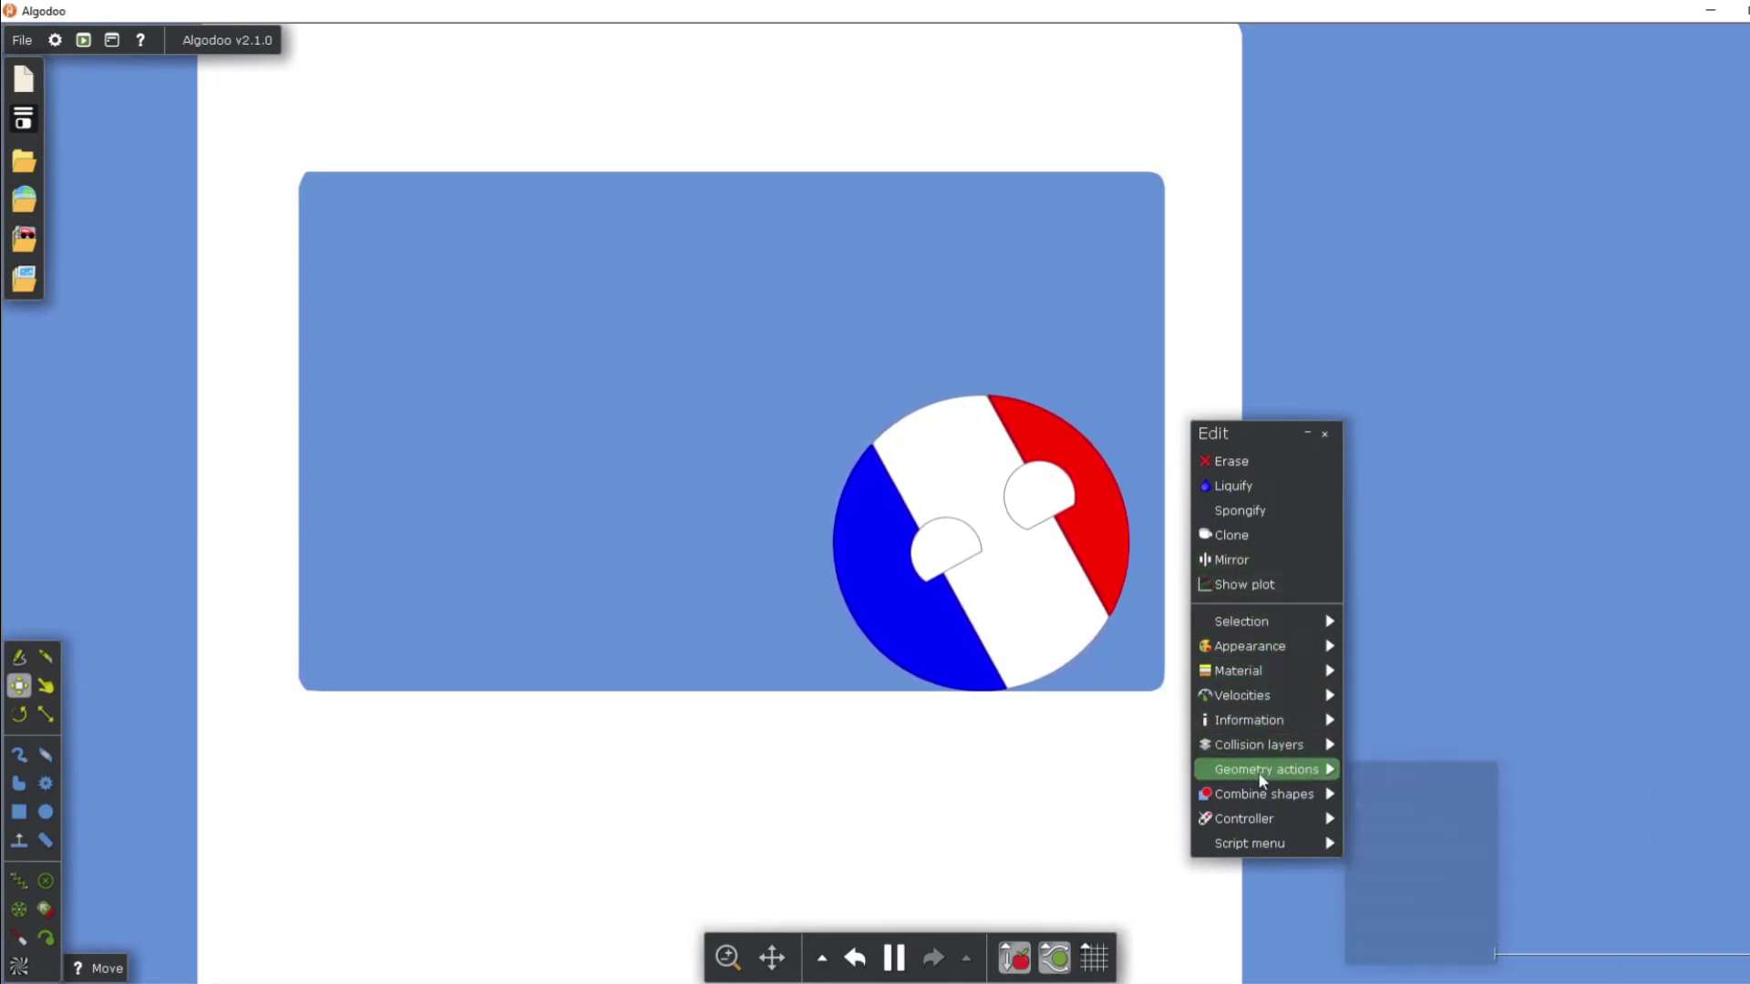
mouse_move(1271, 768)
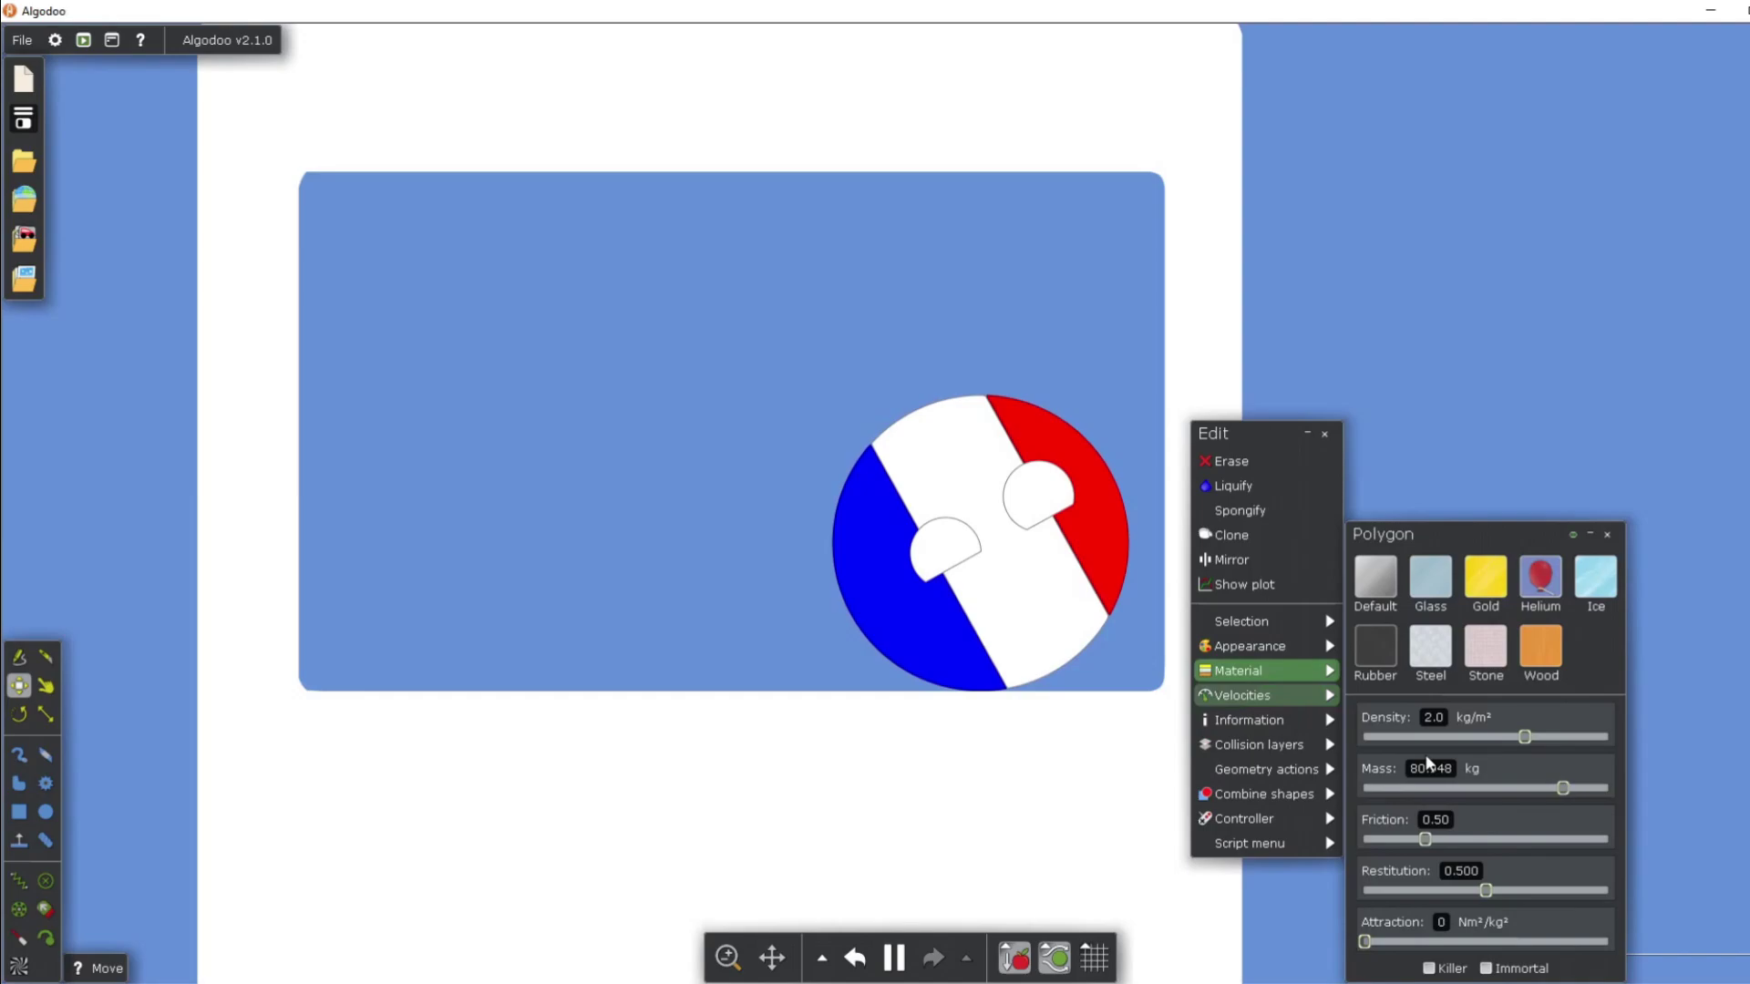
click(1465, 966)
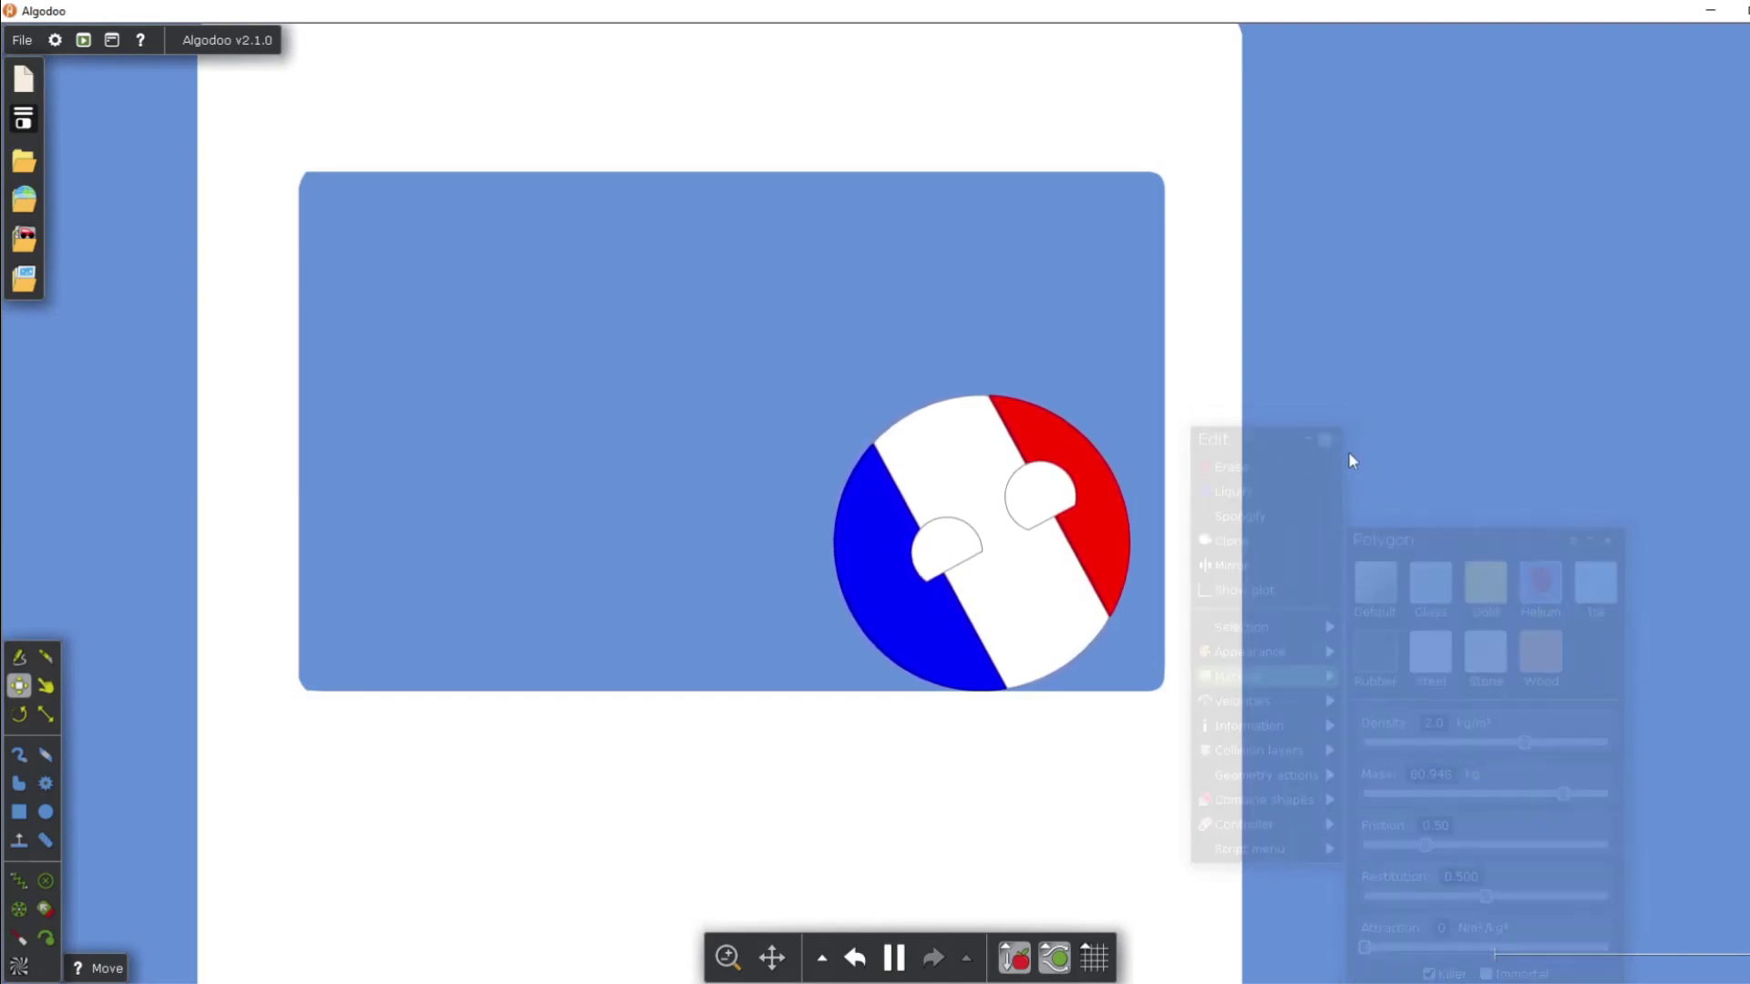
scroll(1458, 569, down, 5)
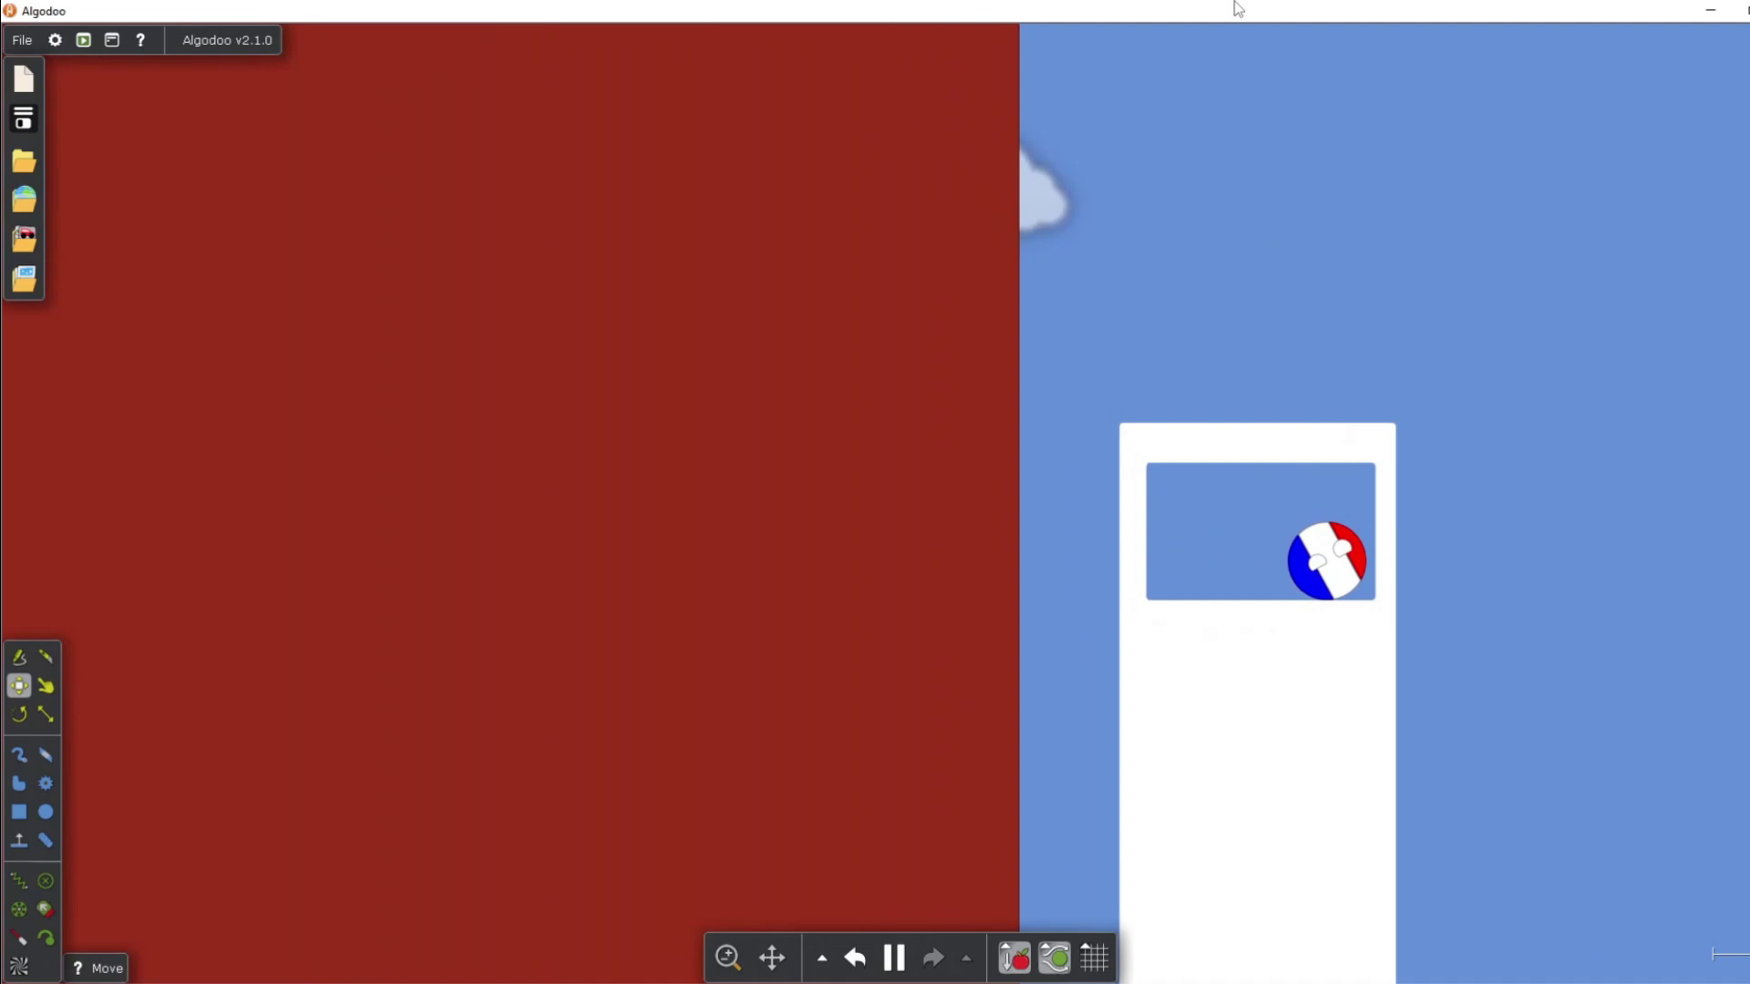
right_click(1189, 290)
mouse_move(1245, 376)
scroll(1349, 286, down, 3)
click(1288, 299)
Step: Make the airplane's lower nose polygon and the narrow upright strip behind the cockpit Immortal in their material settings
drag(1609, 354, 1079, 7)
scroll(1006, 251, up, 4)
scroll(902, 412, up, 4)
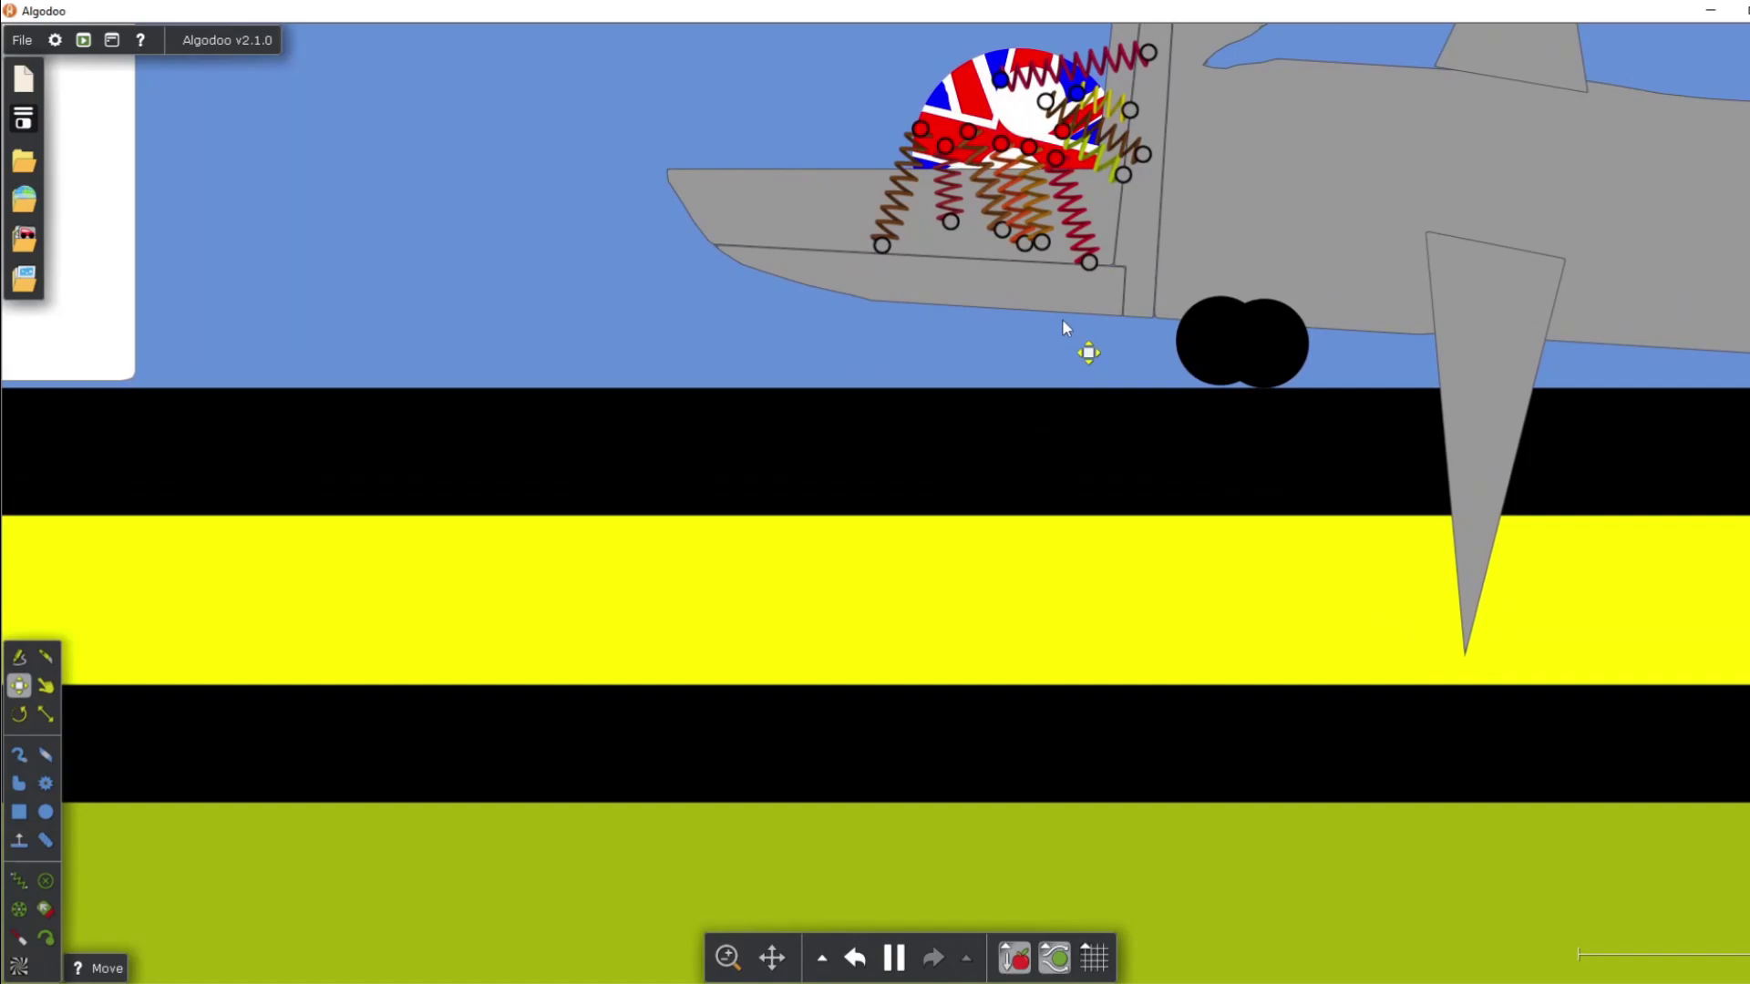
right_click(1070, 294)
ctrl+click(1122, 256)
right_click(1122, 256)
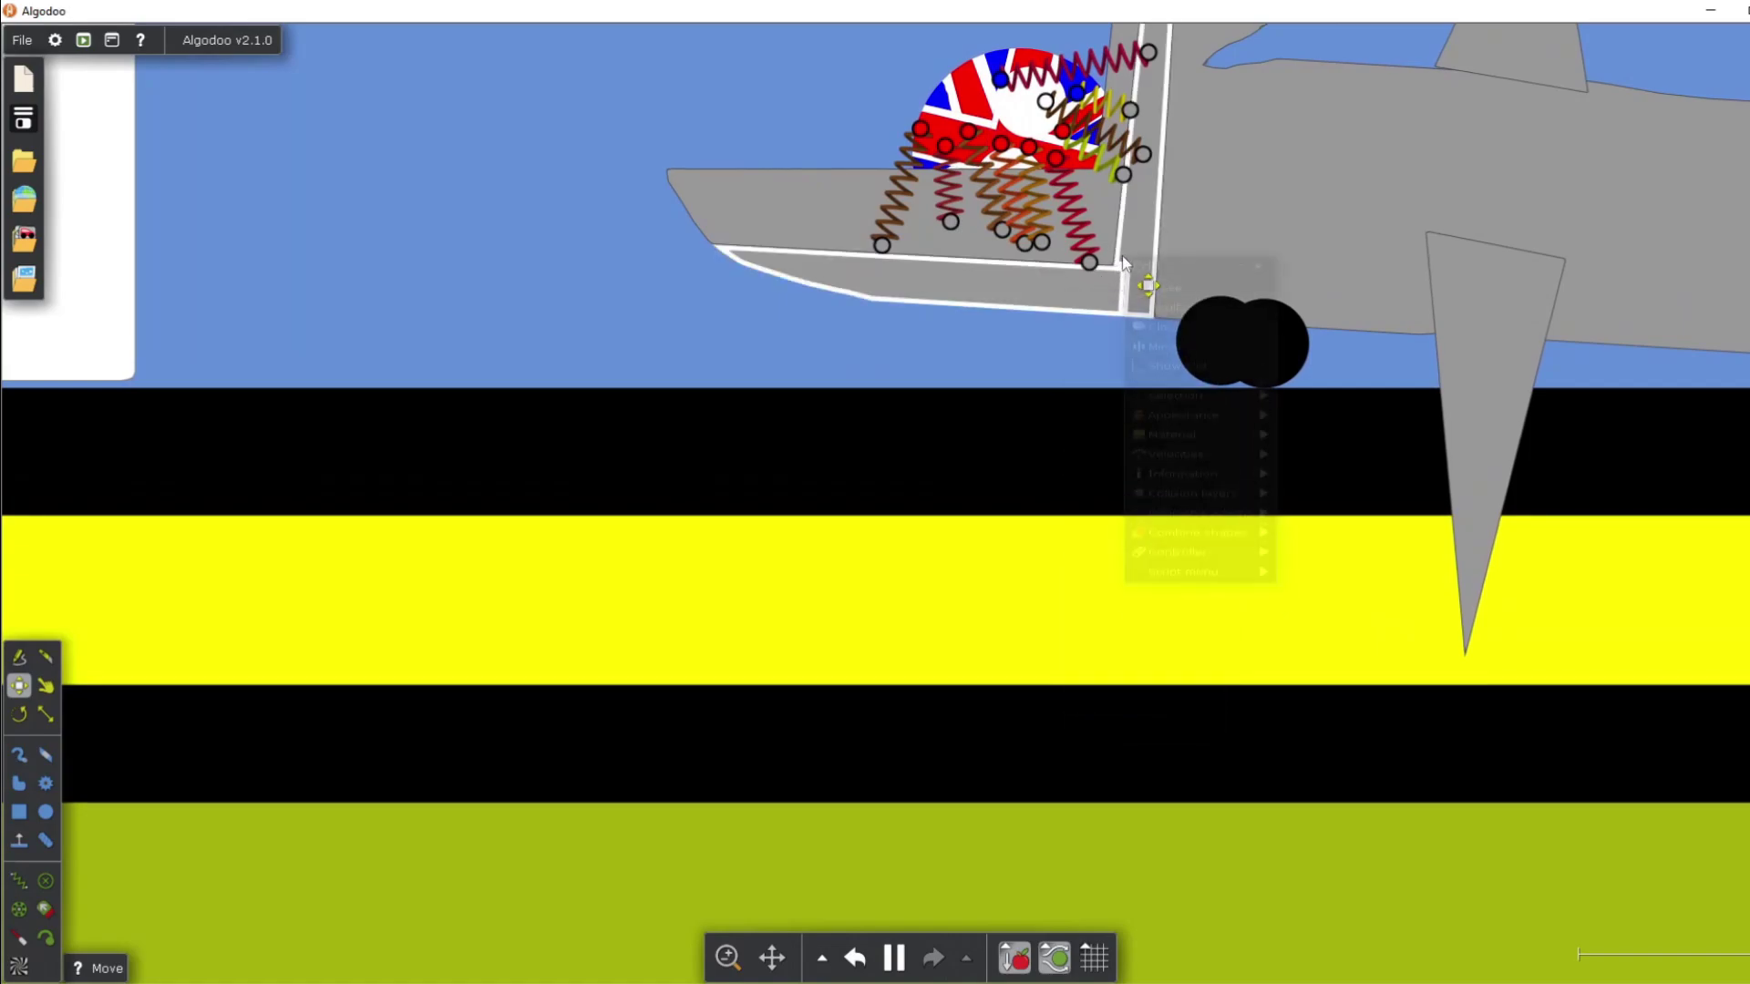
mouse_move(1237, 449)
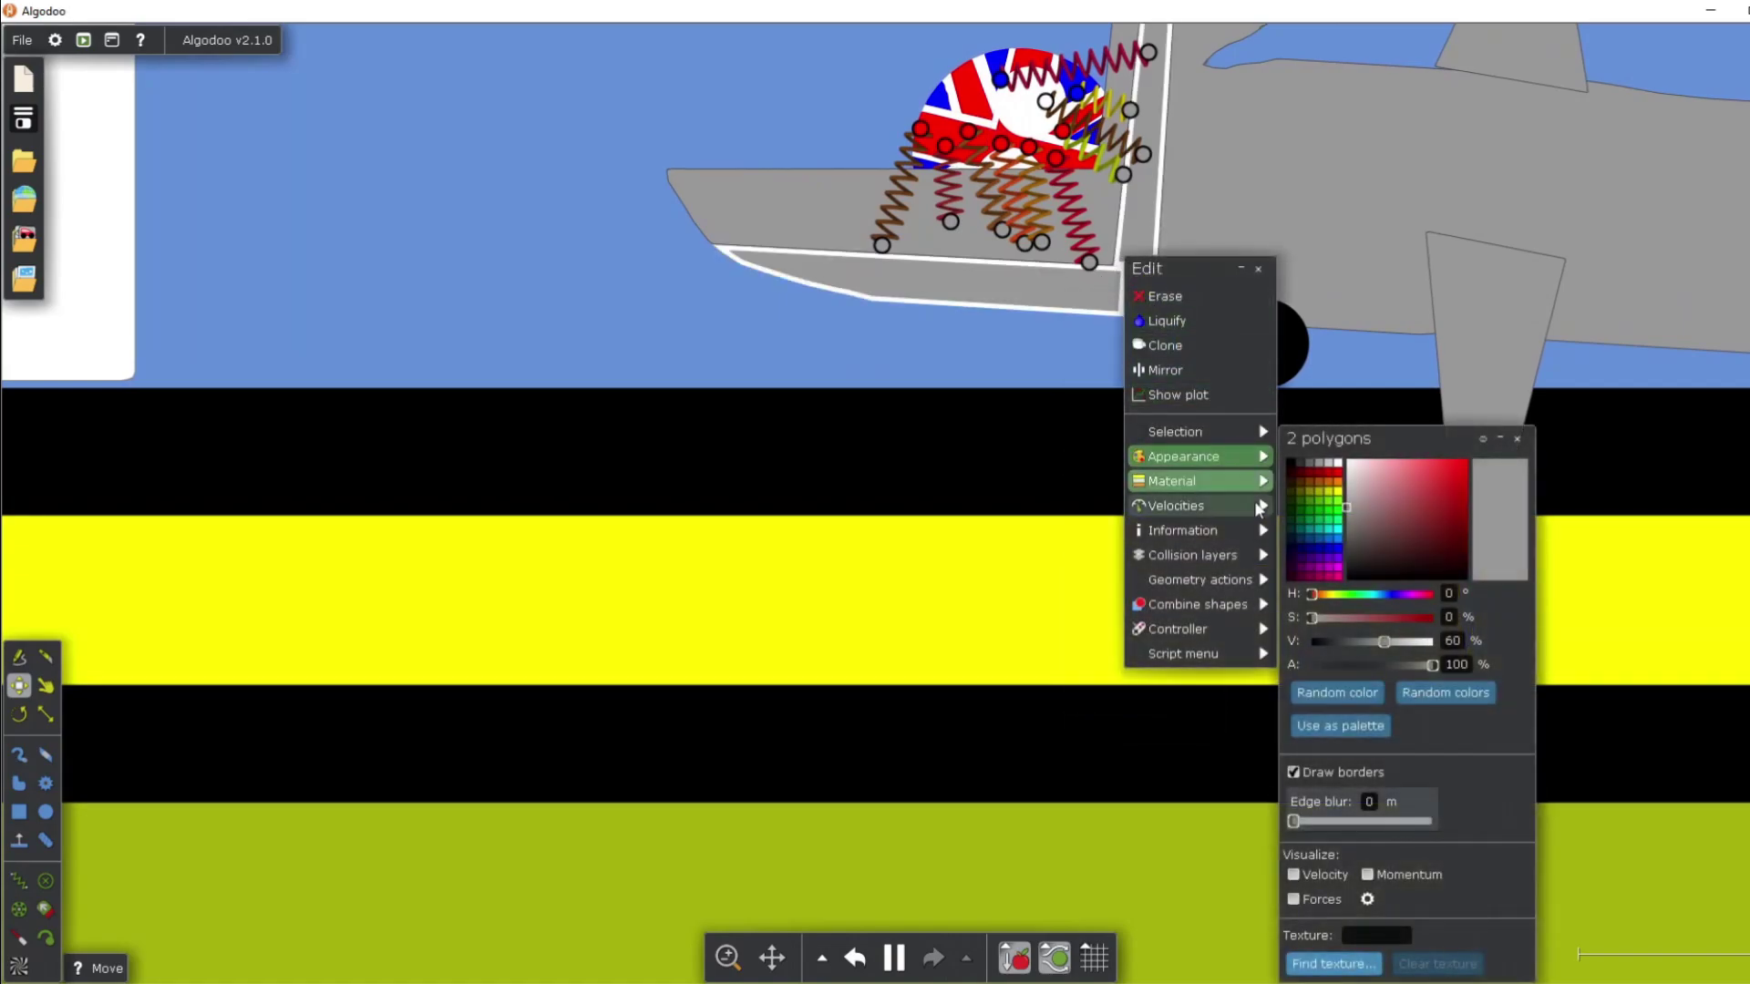
mouse_move(1260, 481)
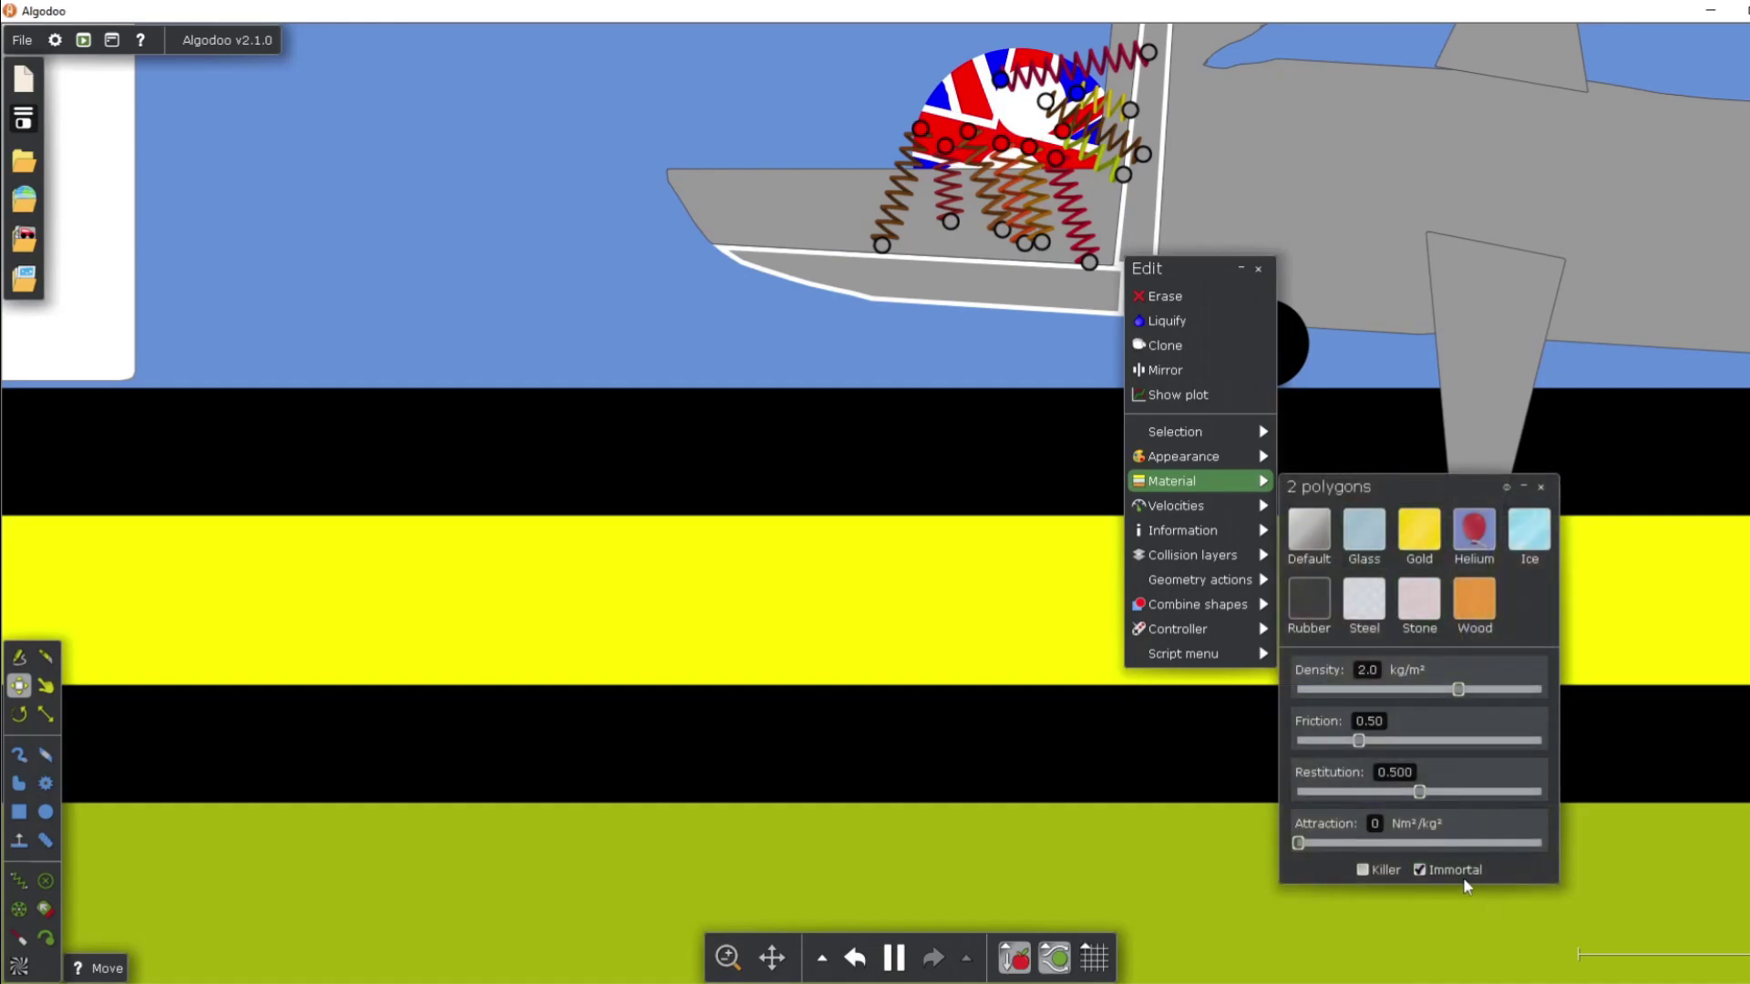
click(727, 371)
Step: Pause the simulation and select the whole airplane together with its wings, wheels and spring-mounted ball
scroll(825, 328, down, 6)
key(space)
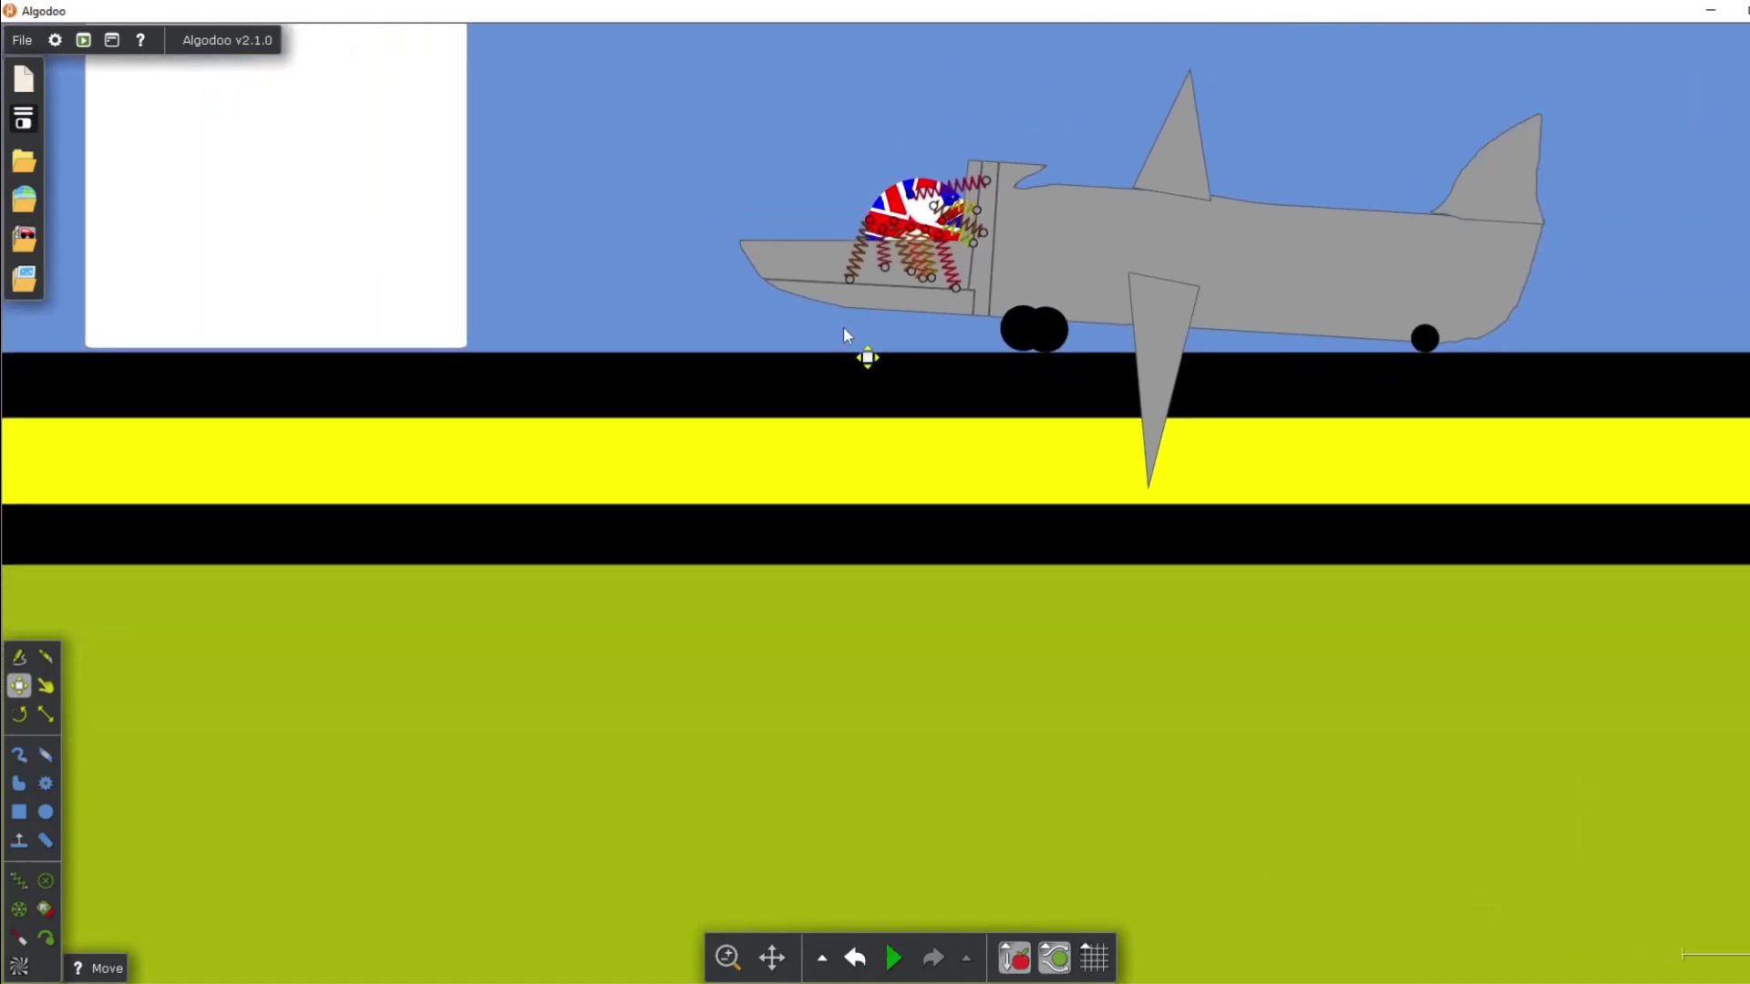
drag(1090, 312, 1012, 307)
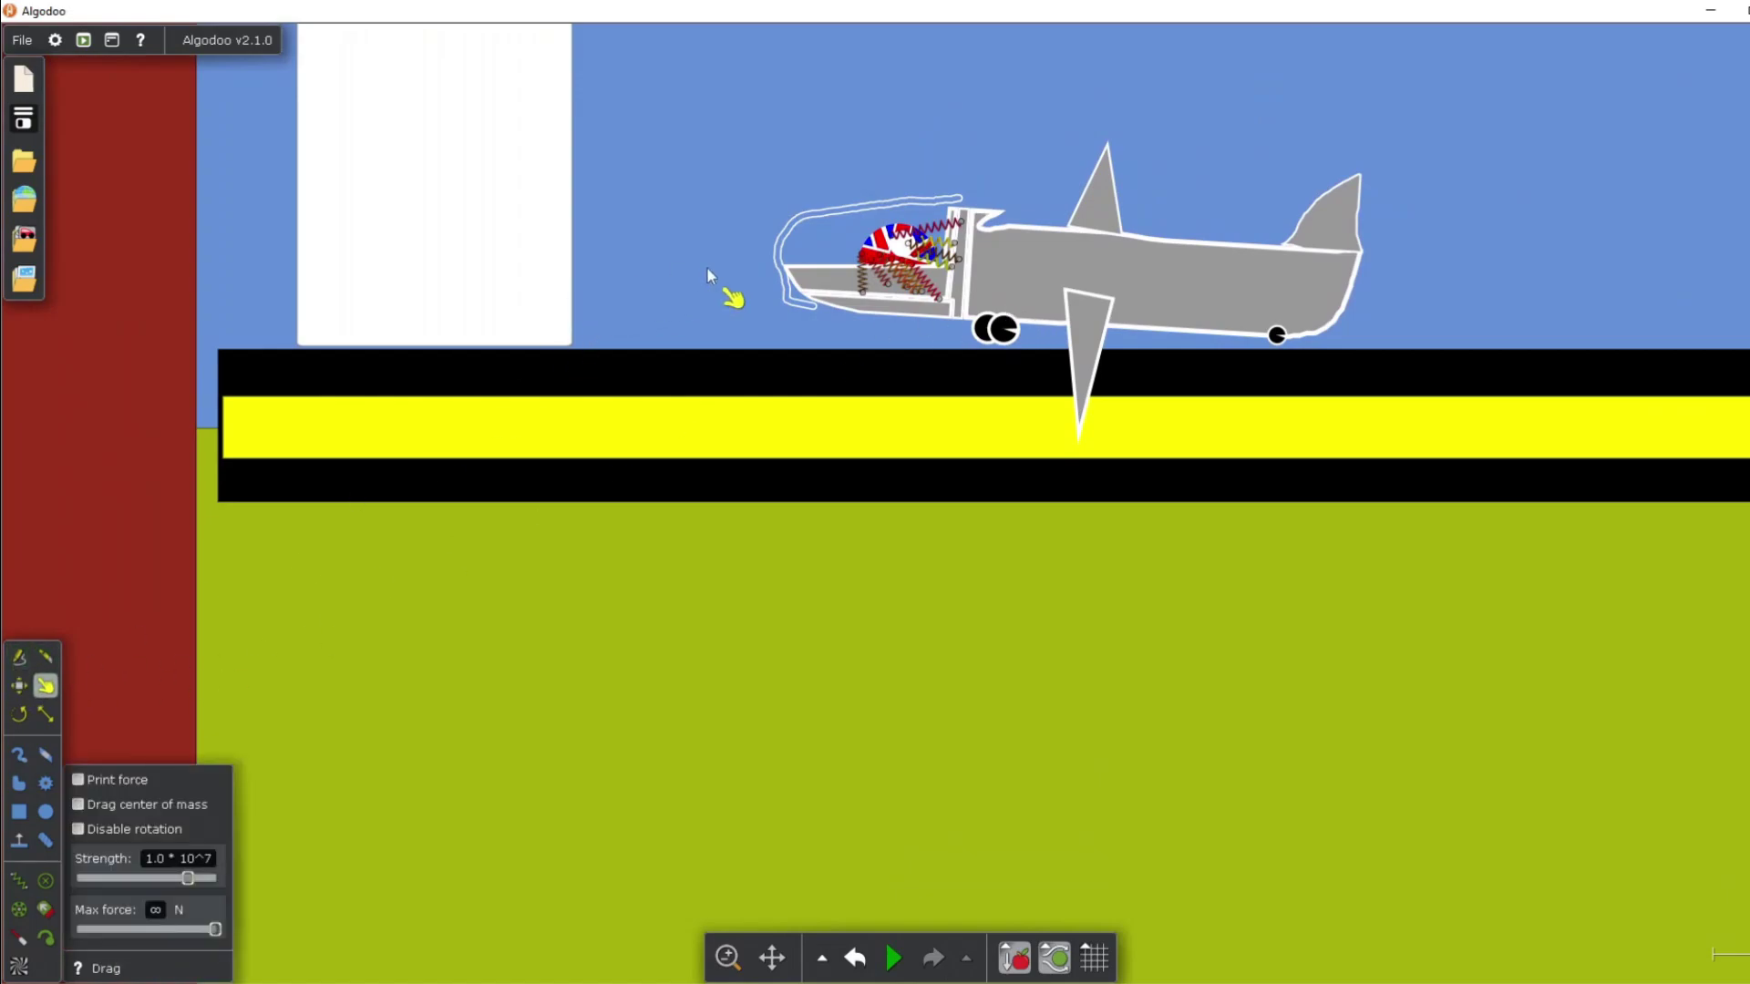
Step: Resume the simulation, fling the airplane toward the white tower with the Drag tool, and inspect the remaining wreckage
drag(1177, 259, 642, 78)
key(space)
drag(1491, 166, 1096, 123)
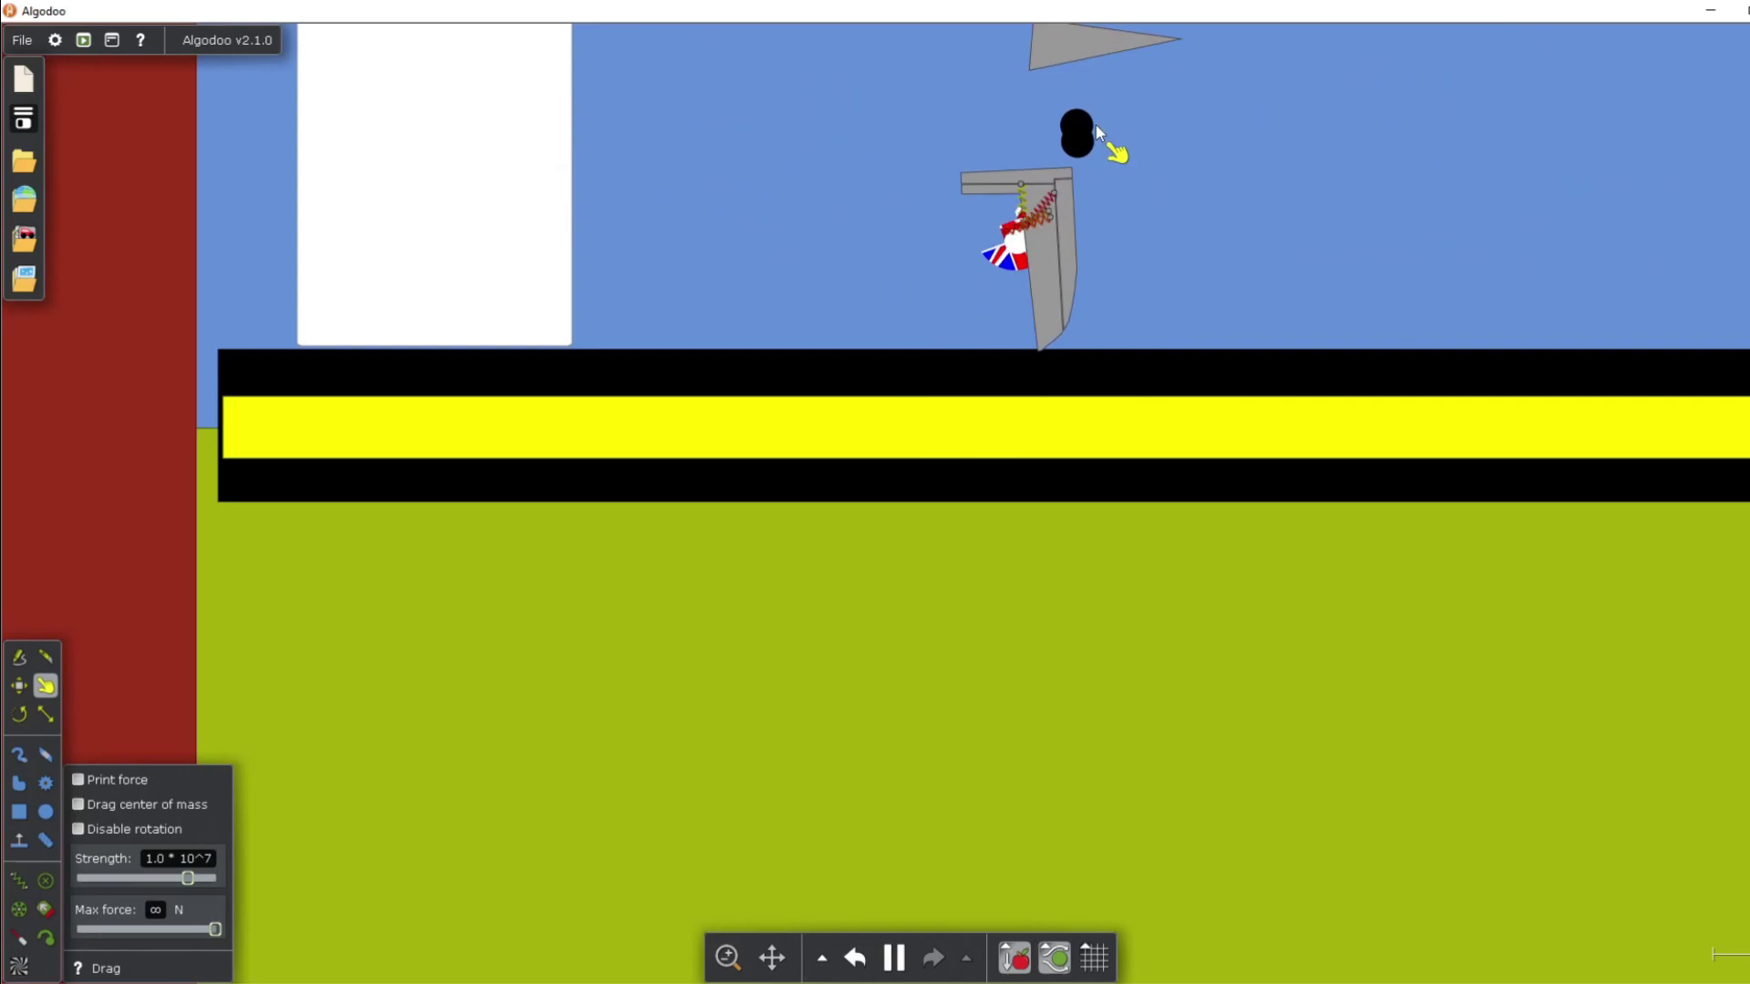
scroll(820, 192, up, 5)
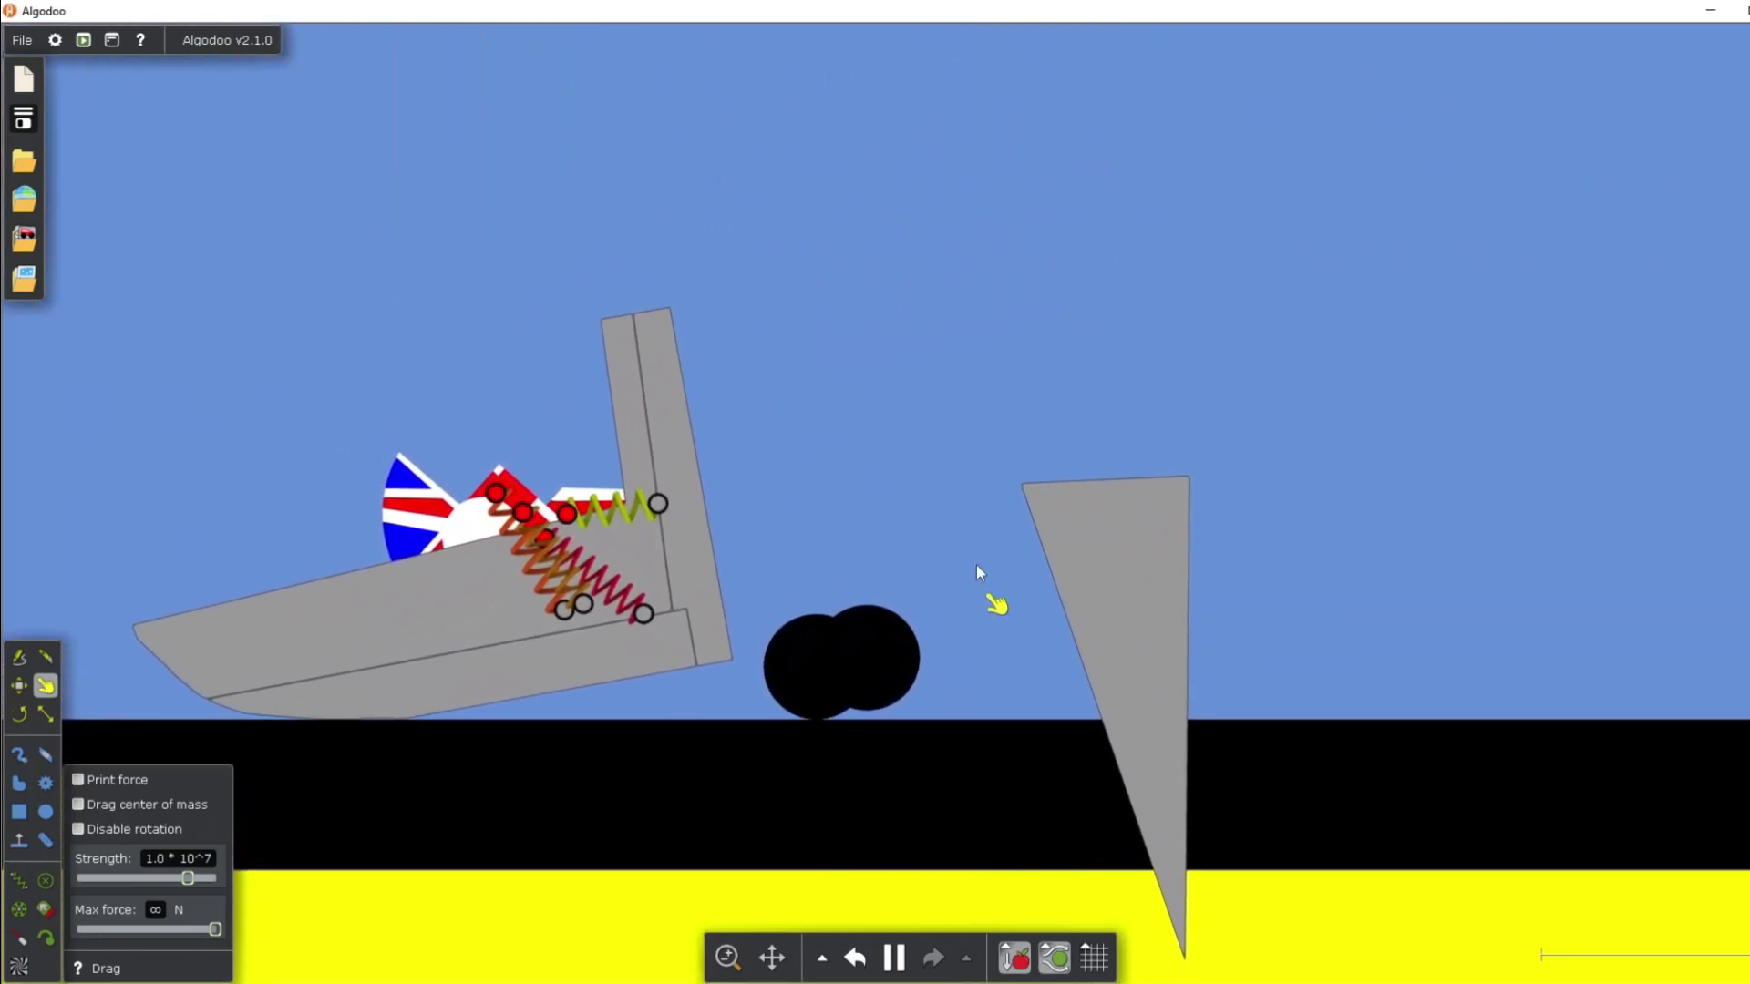
Step: Pause the simulation and pull the Union Jack ball away from the wrecked nose section with the Move tool
scroll(976, 565, up, 3)
drag(116, 505, 76, 266)
scroll(348, 243, down, 5)
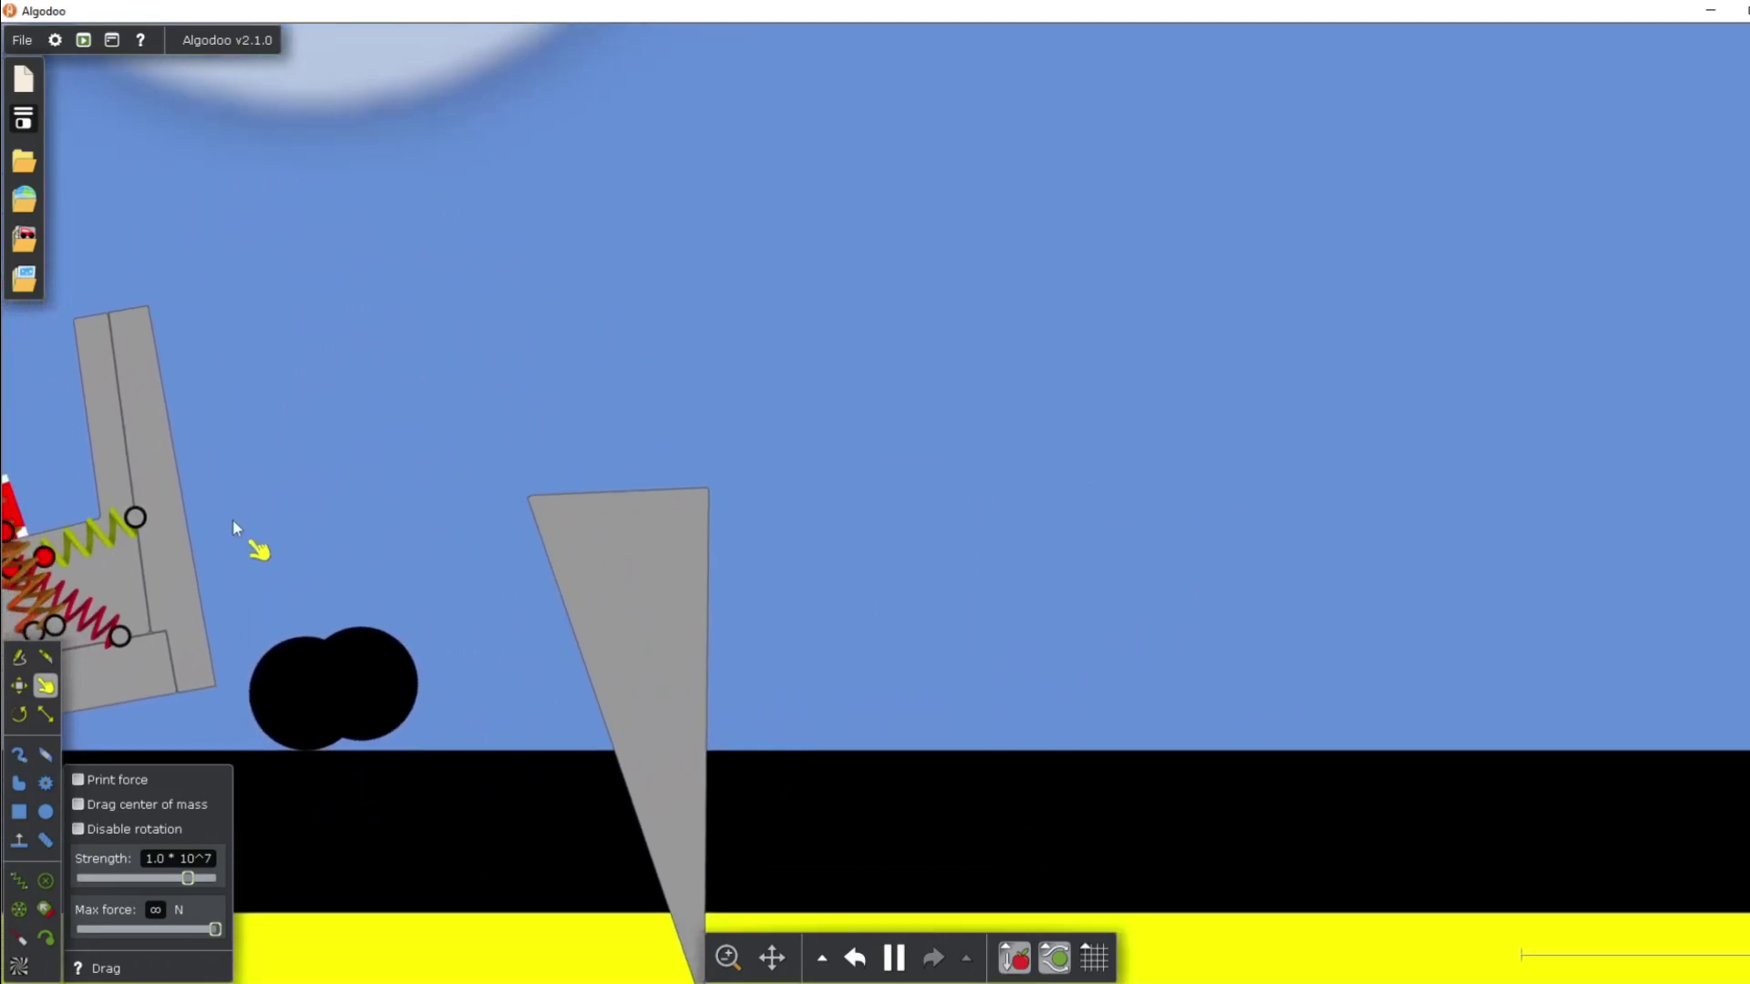
key(space)
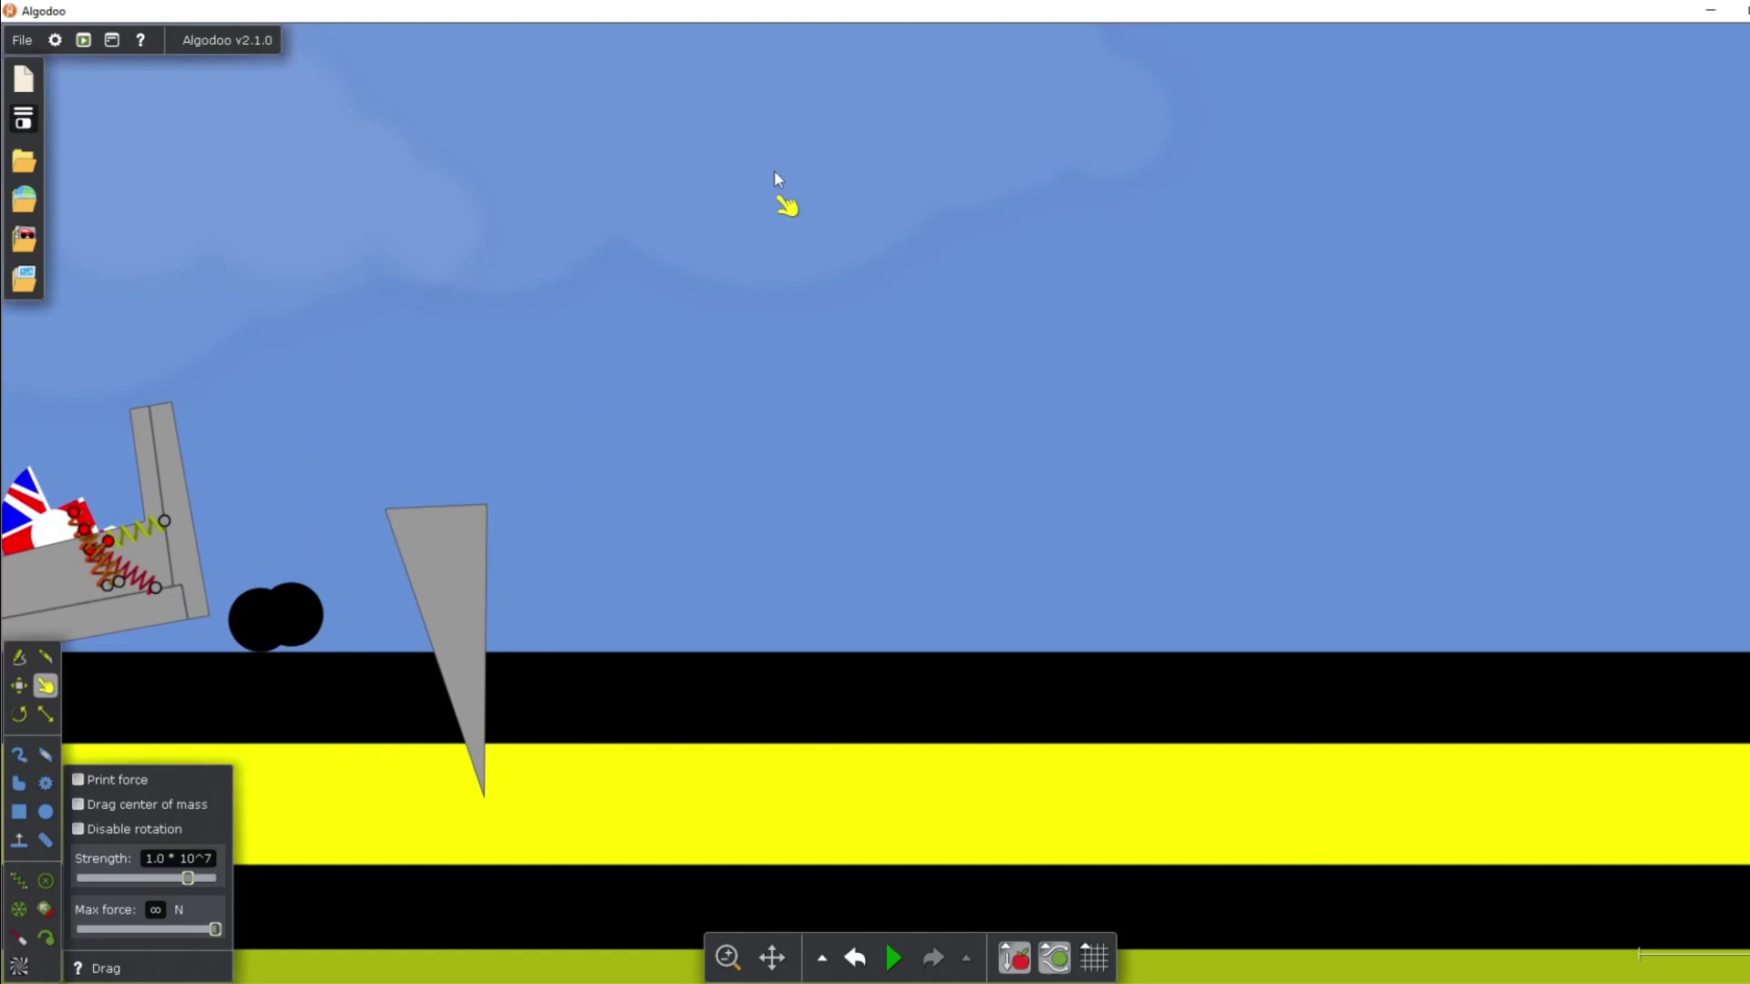
drag(792, 184, 1606, 82)
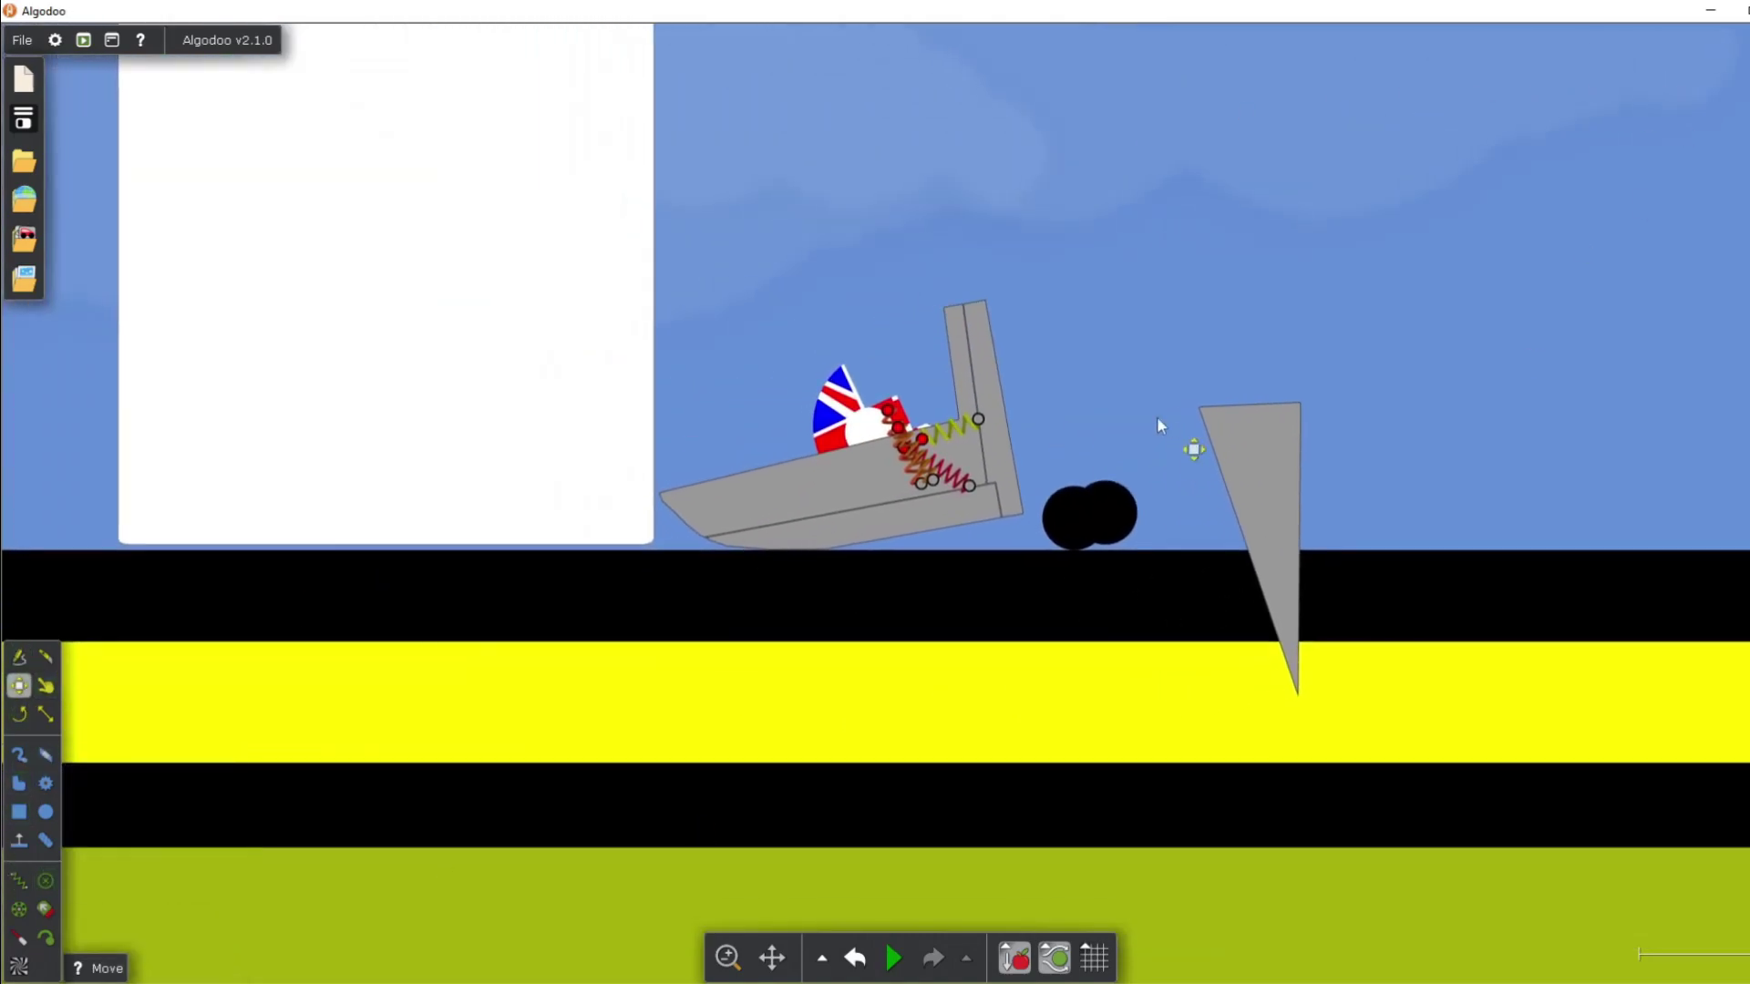
drag(1046, 96, 294, 731)
scroll(1294, 366, up, 10)
scroll(293, 729, down, 8)
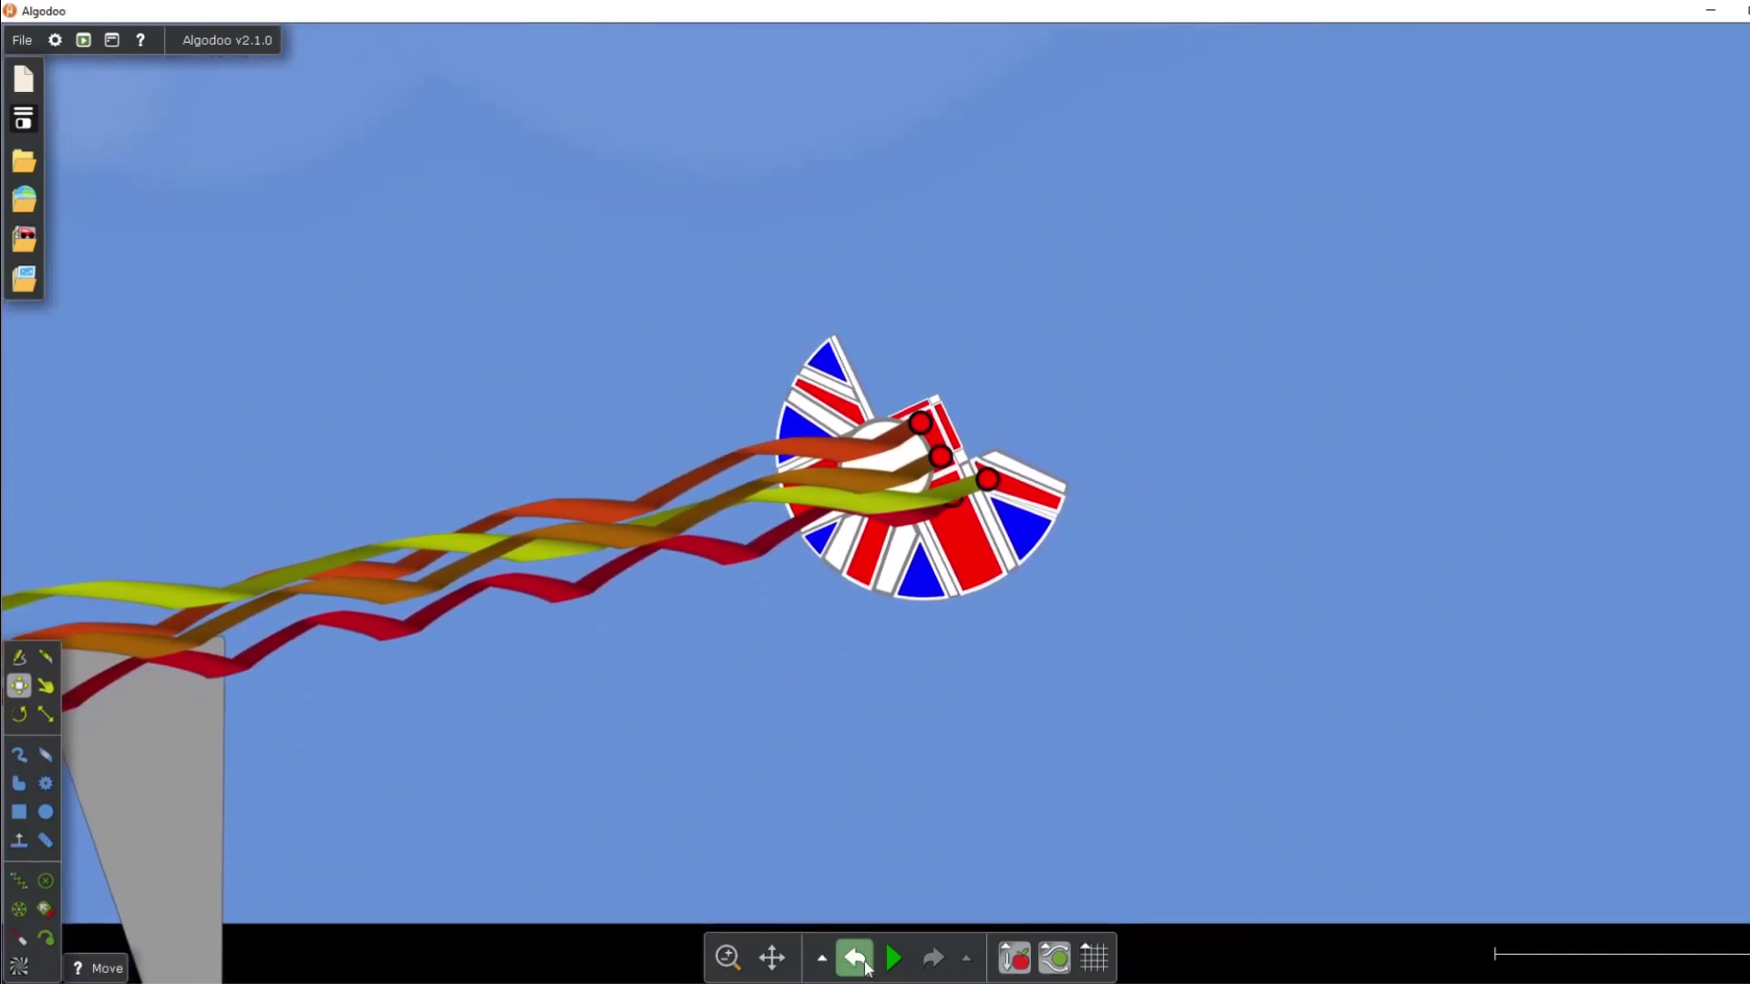
Step: Undo the ball's move and the previous crash to restore the intact airplane
click(858, 959)
click(858, 959)
click(857, 959)
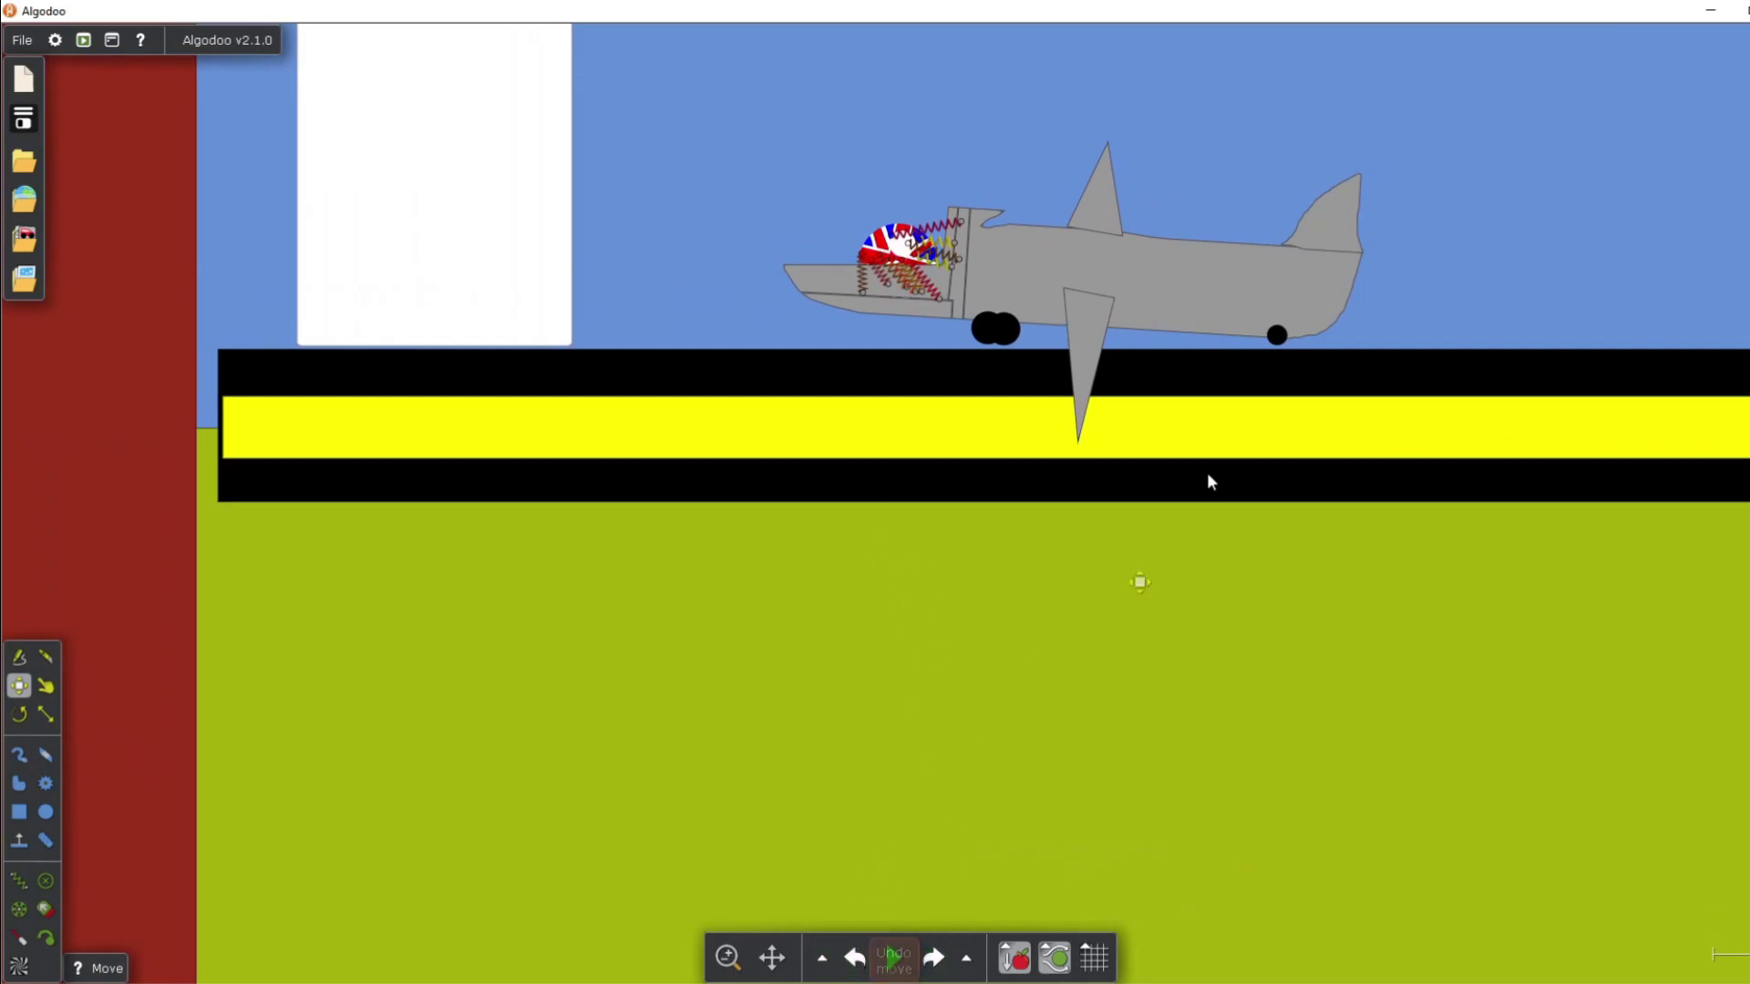
Step: Run the simulation, fling the airplane against the white tower with the Drag tool, and undo the crash
scroll(1422, 428, down, 1)
key(space)
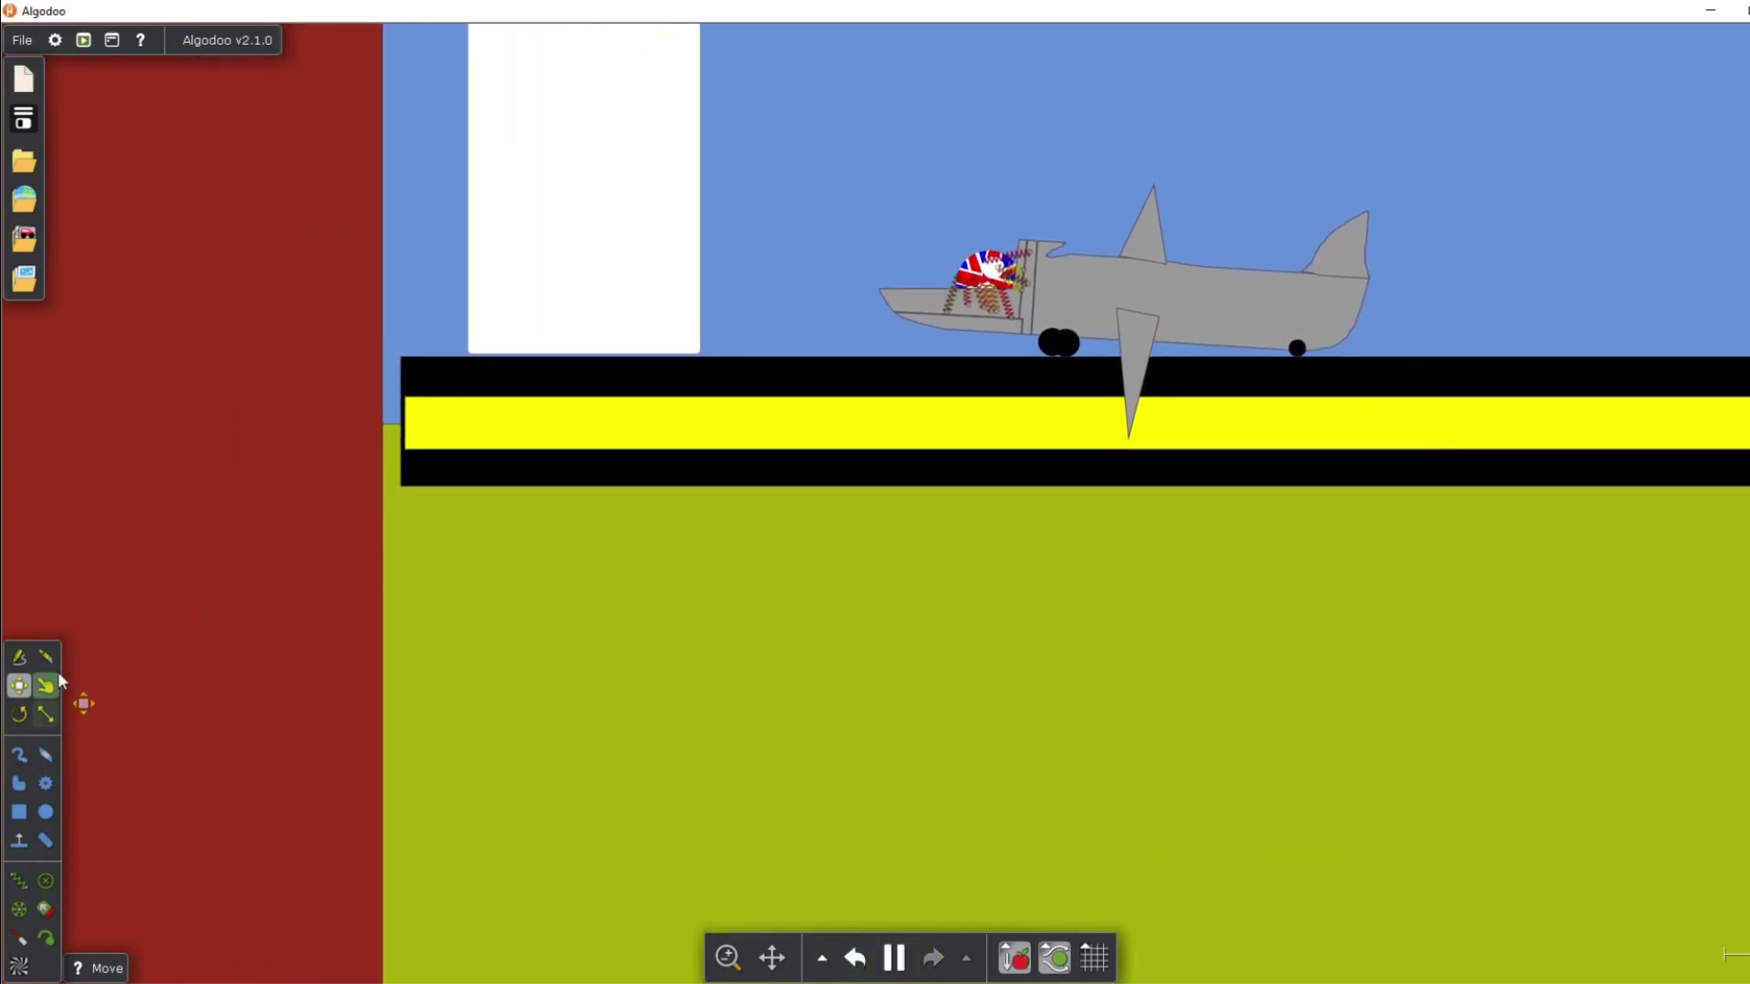
drag(937, 238, 1048, 208)
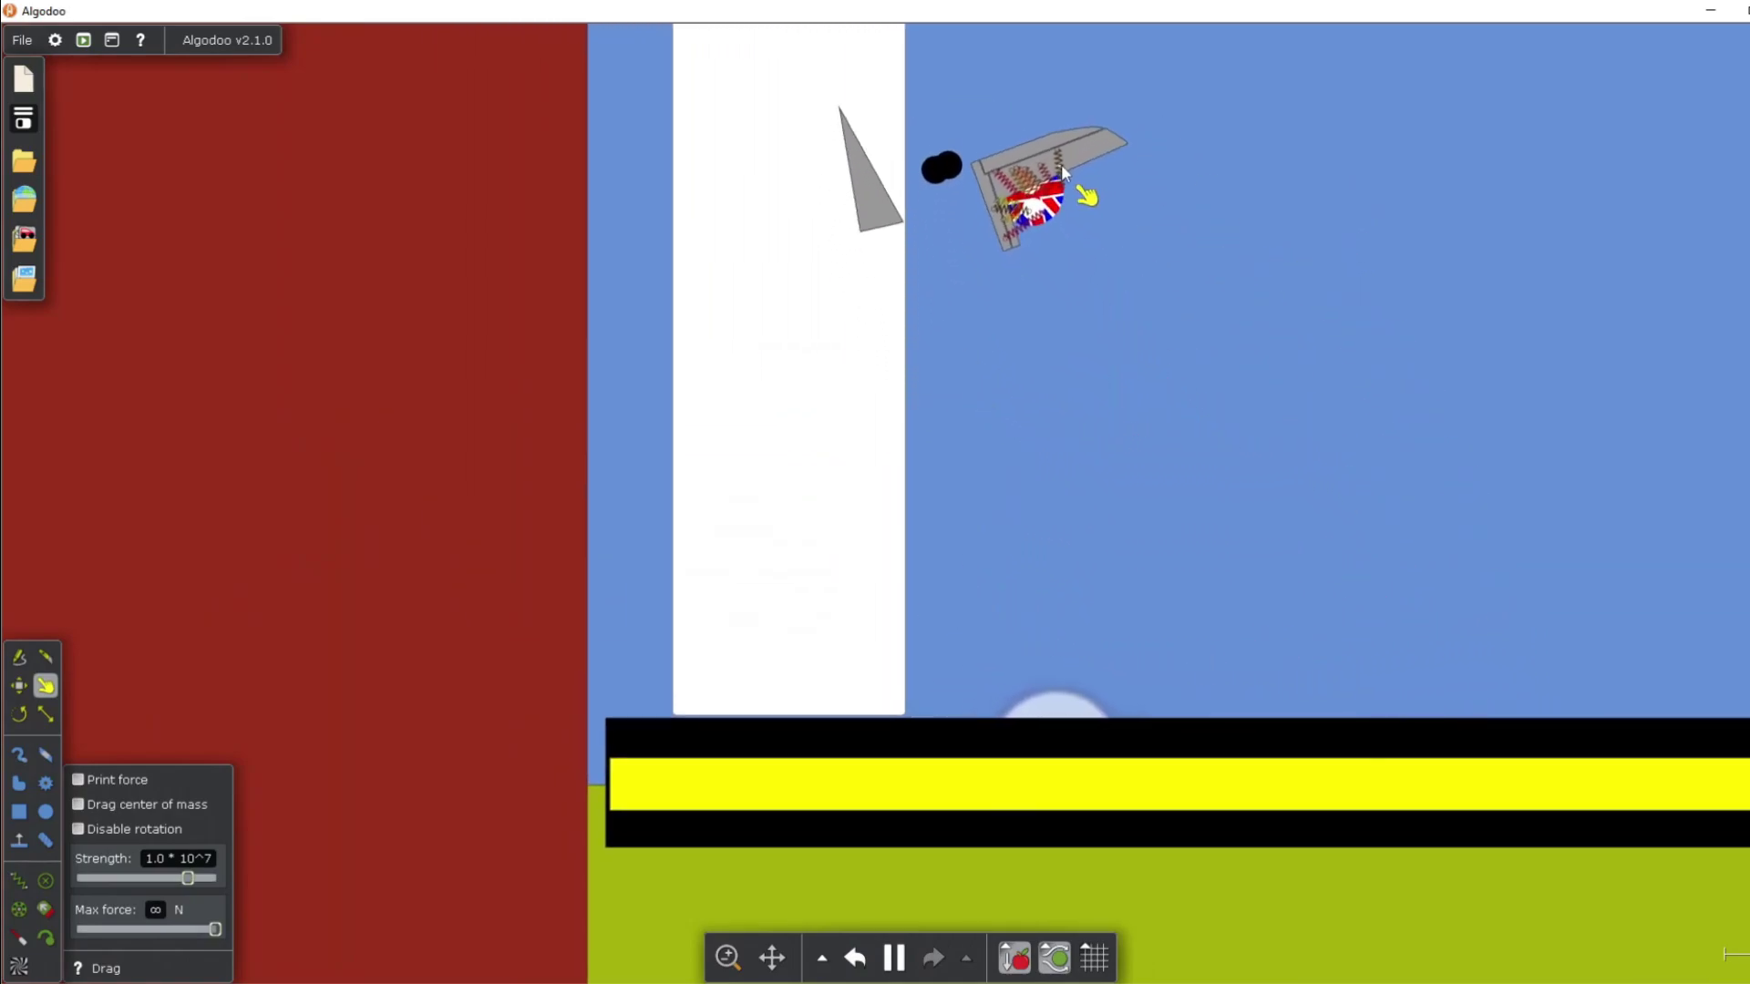
mouse_move(924, 568)
mouse_down()
mouse_move(889, 550)
mouse_move(959, 594)
mouse_move(1006, 721)
mouse_up()
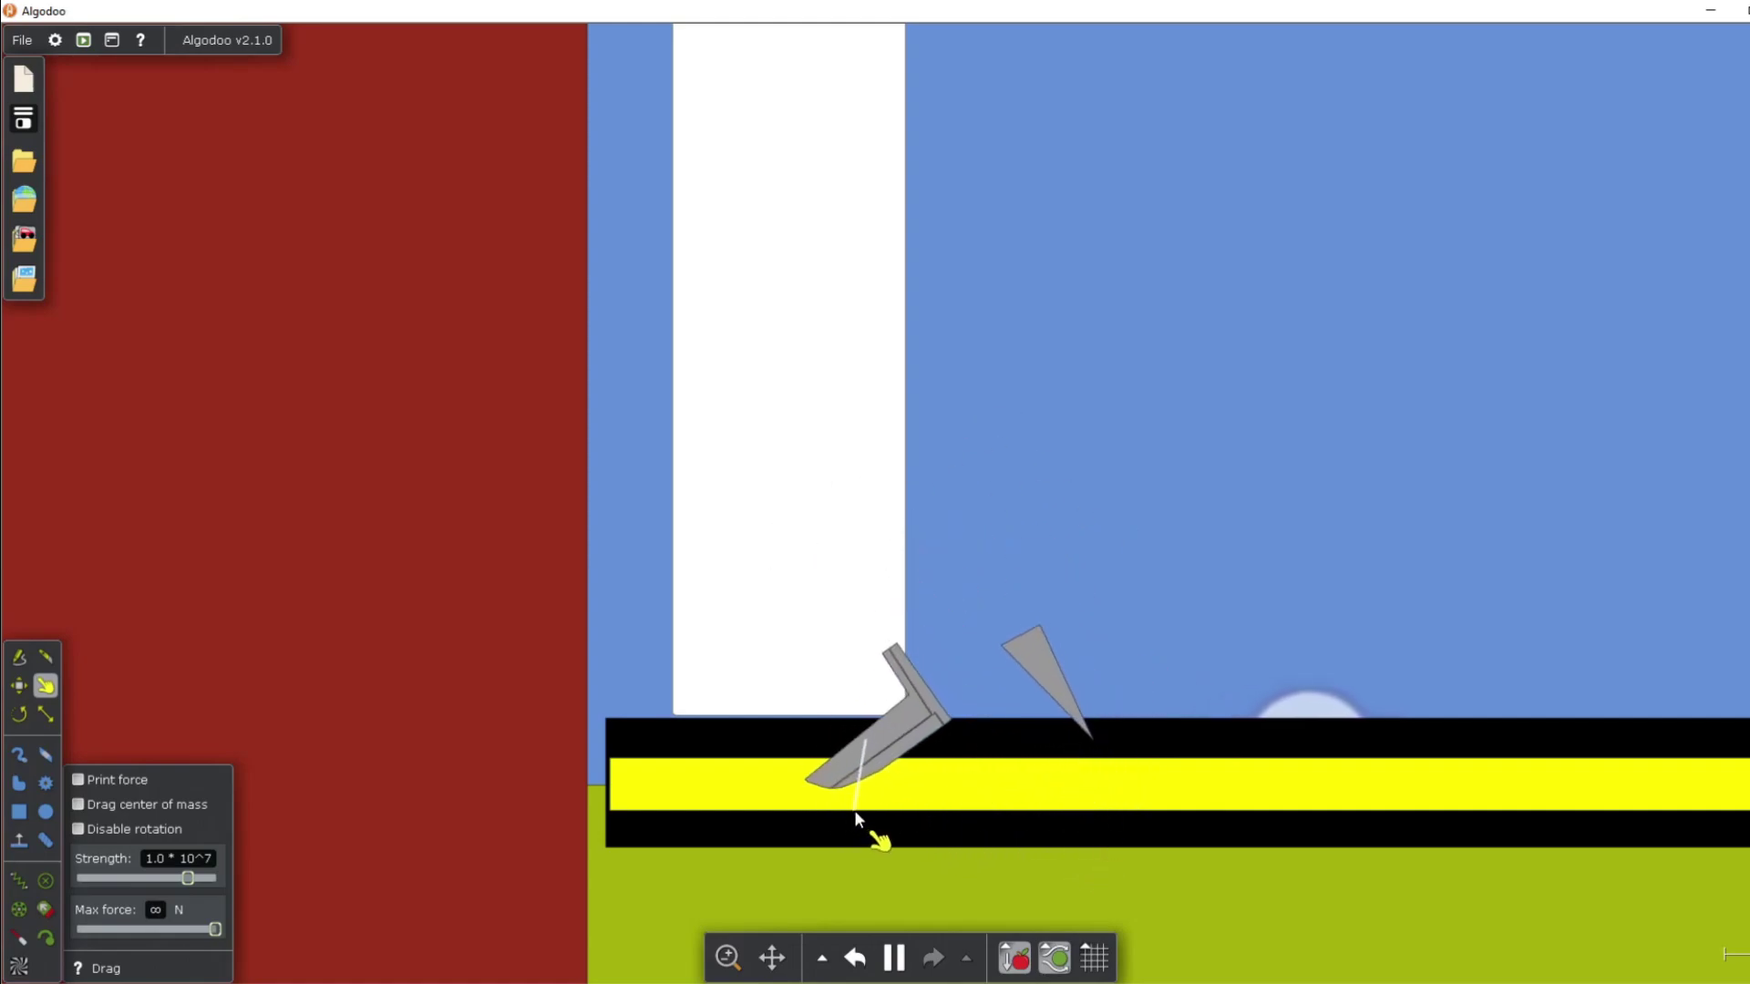
drag(1560, 276, 1687, 583)
scroll(966, 241, up, 10)
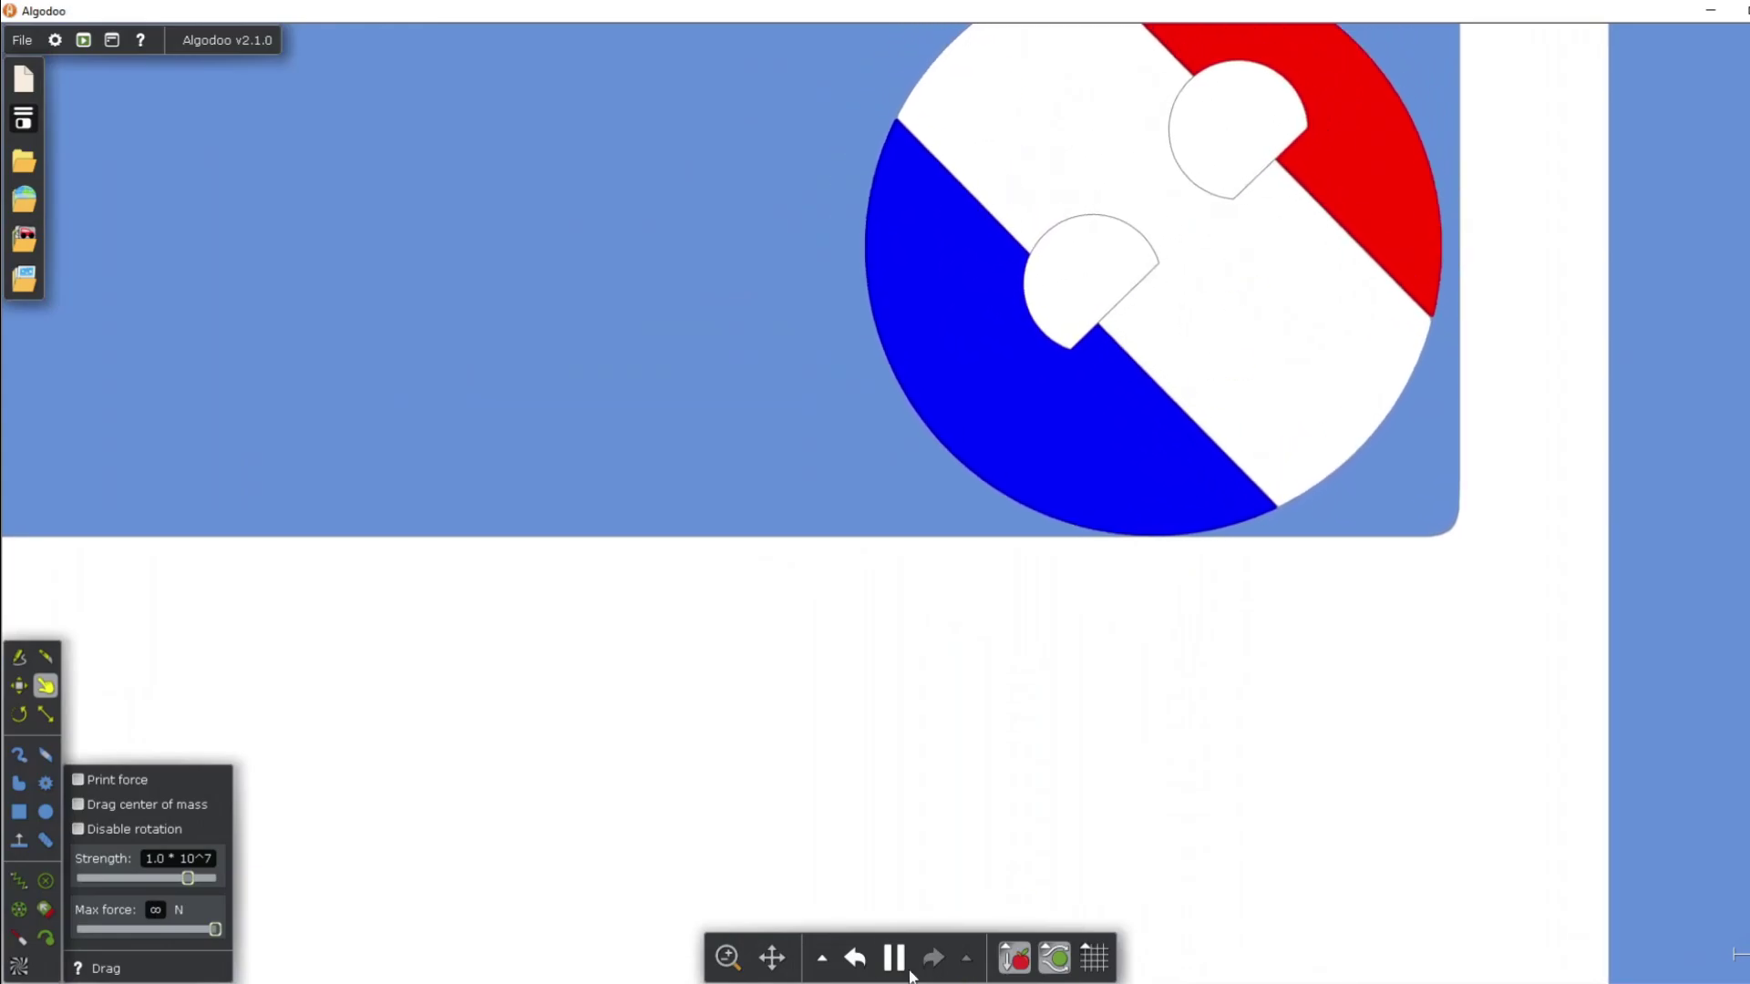
click(856, 955)
Step: Check the springs holding the Union Jack ball, resume the simulation, and throw the airplane into the air
scroll(1007, 324, up, 6)
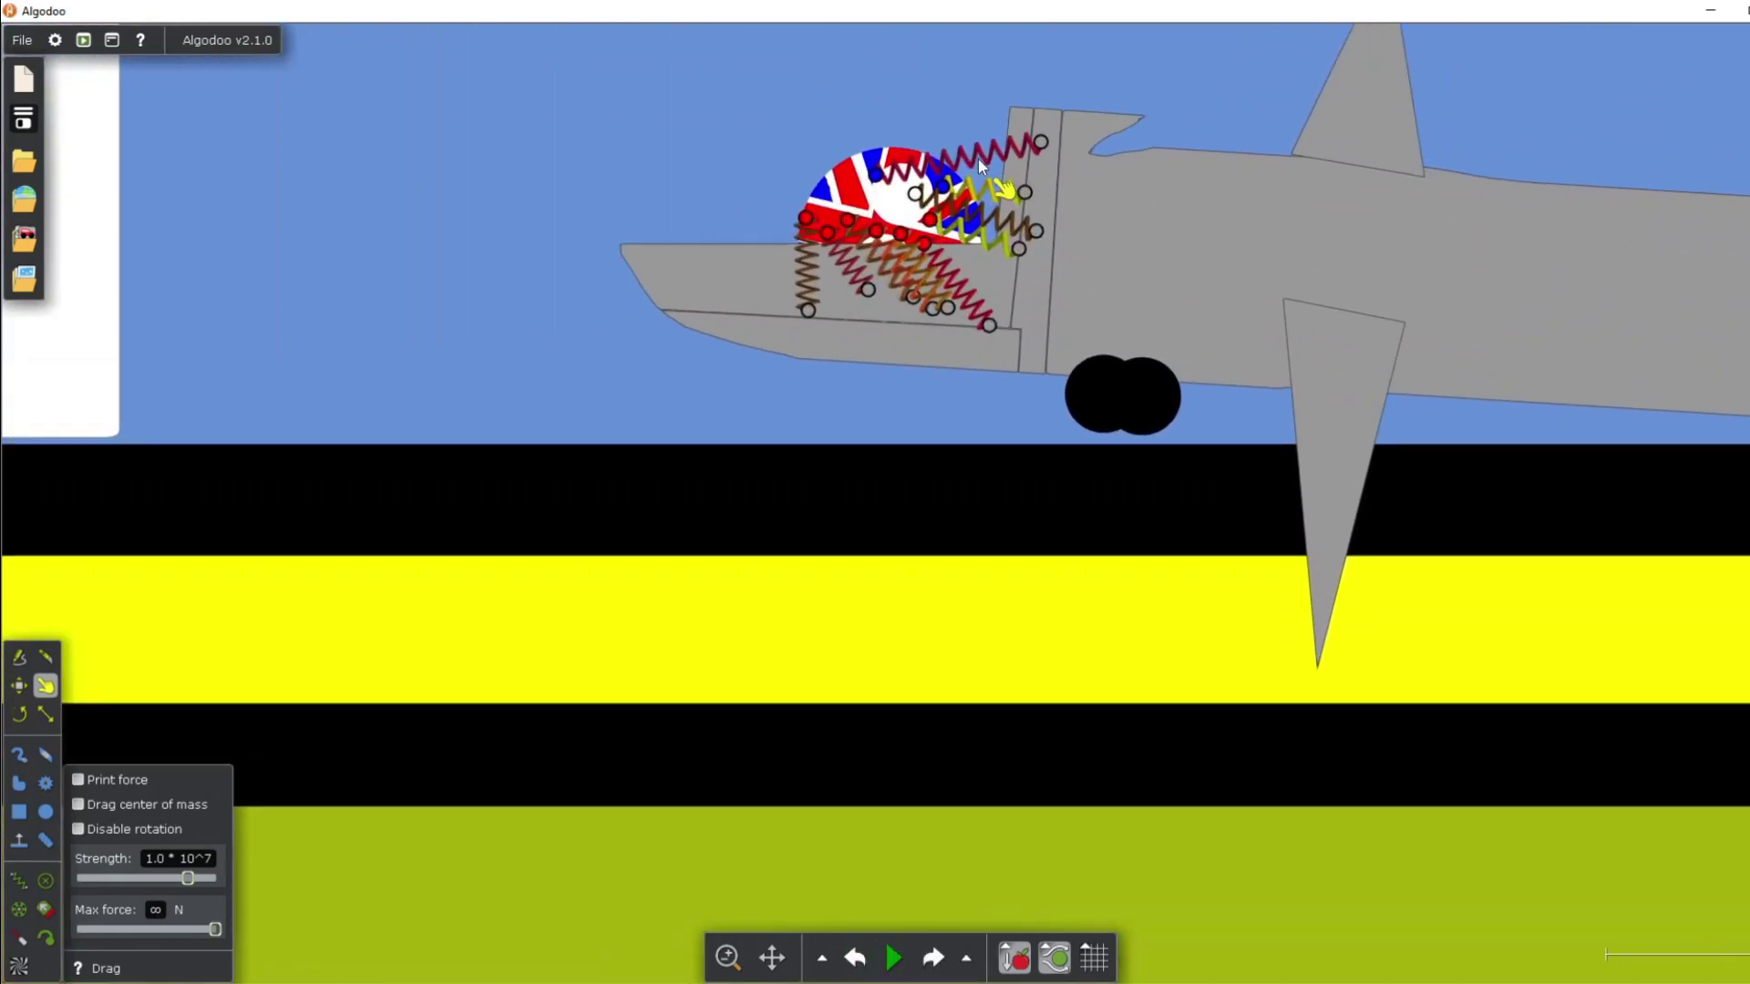
drag(884, 479, 1092, 433)
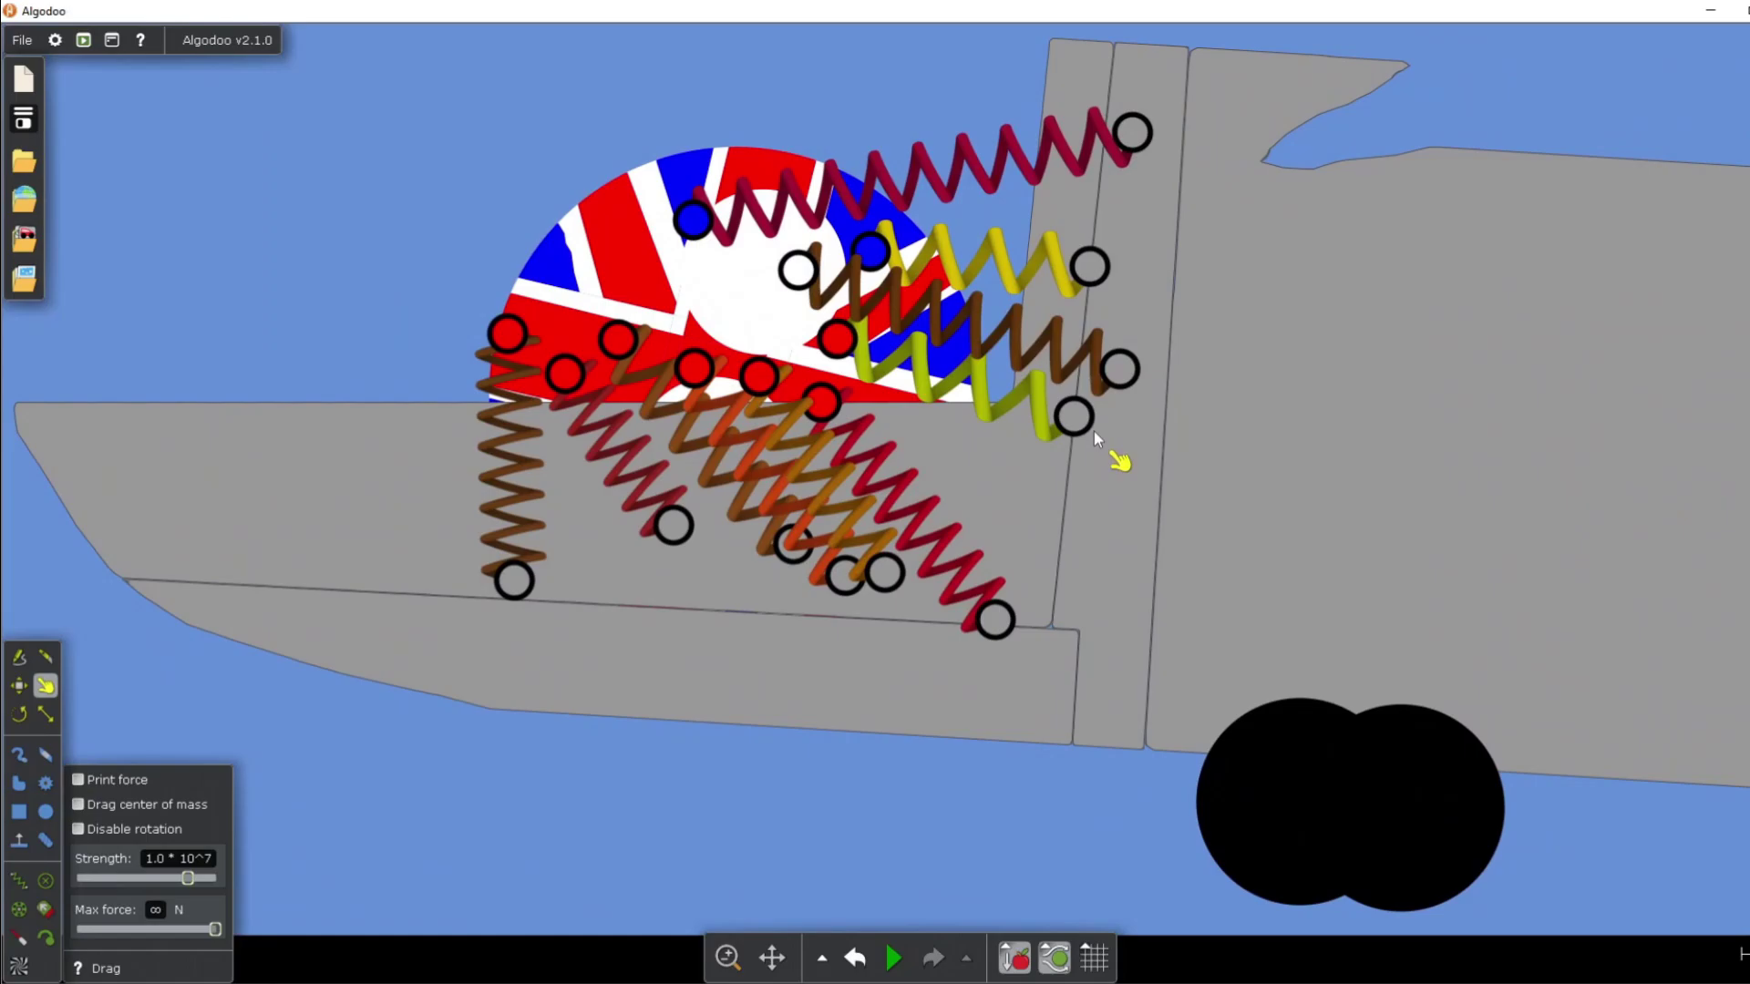
drag(1292, 544, 867, 380)
scroll(944, 468, down, 5)
drag(889, 403, 998, 514)
key(space)
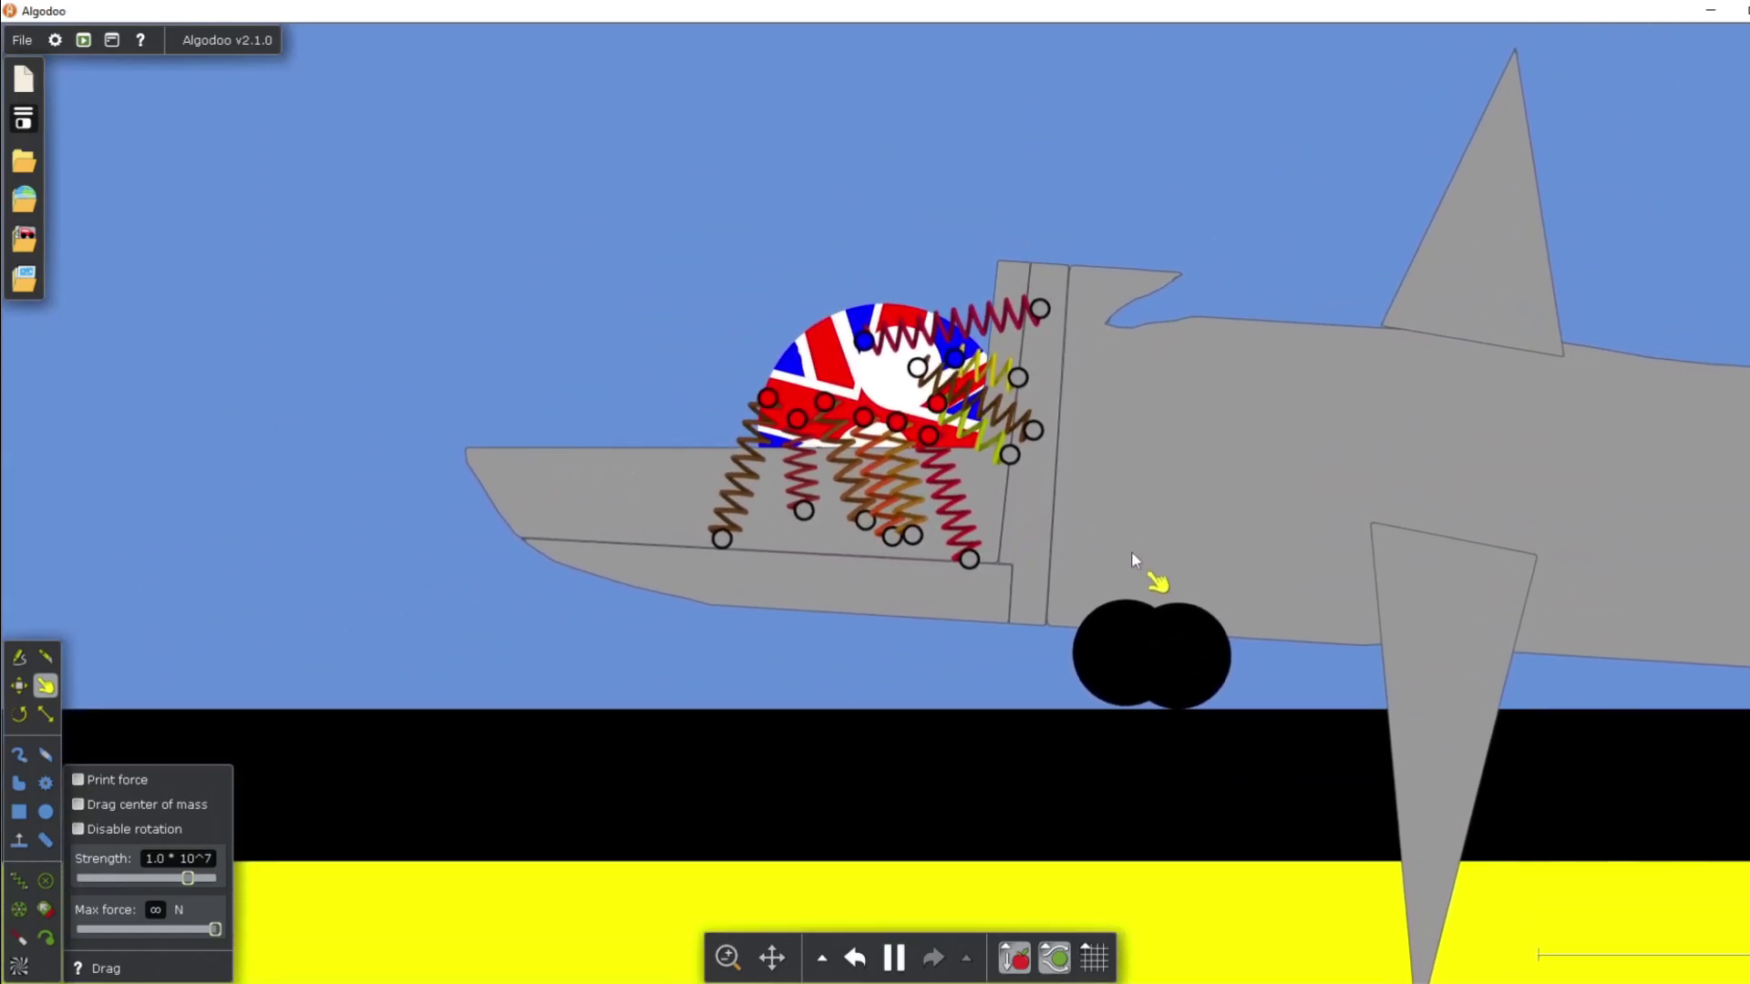
drag(1130, 551, 772, 157)
scroll(764, 238, down, 5)
drag(1122, 574, 745, 123)
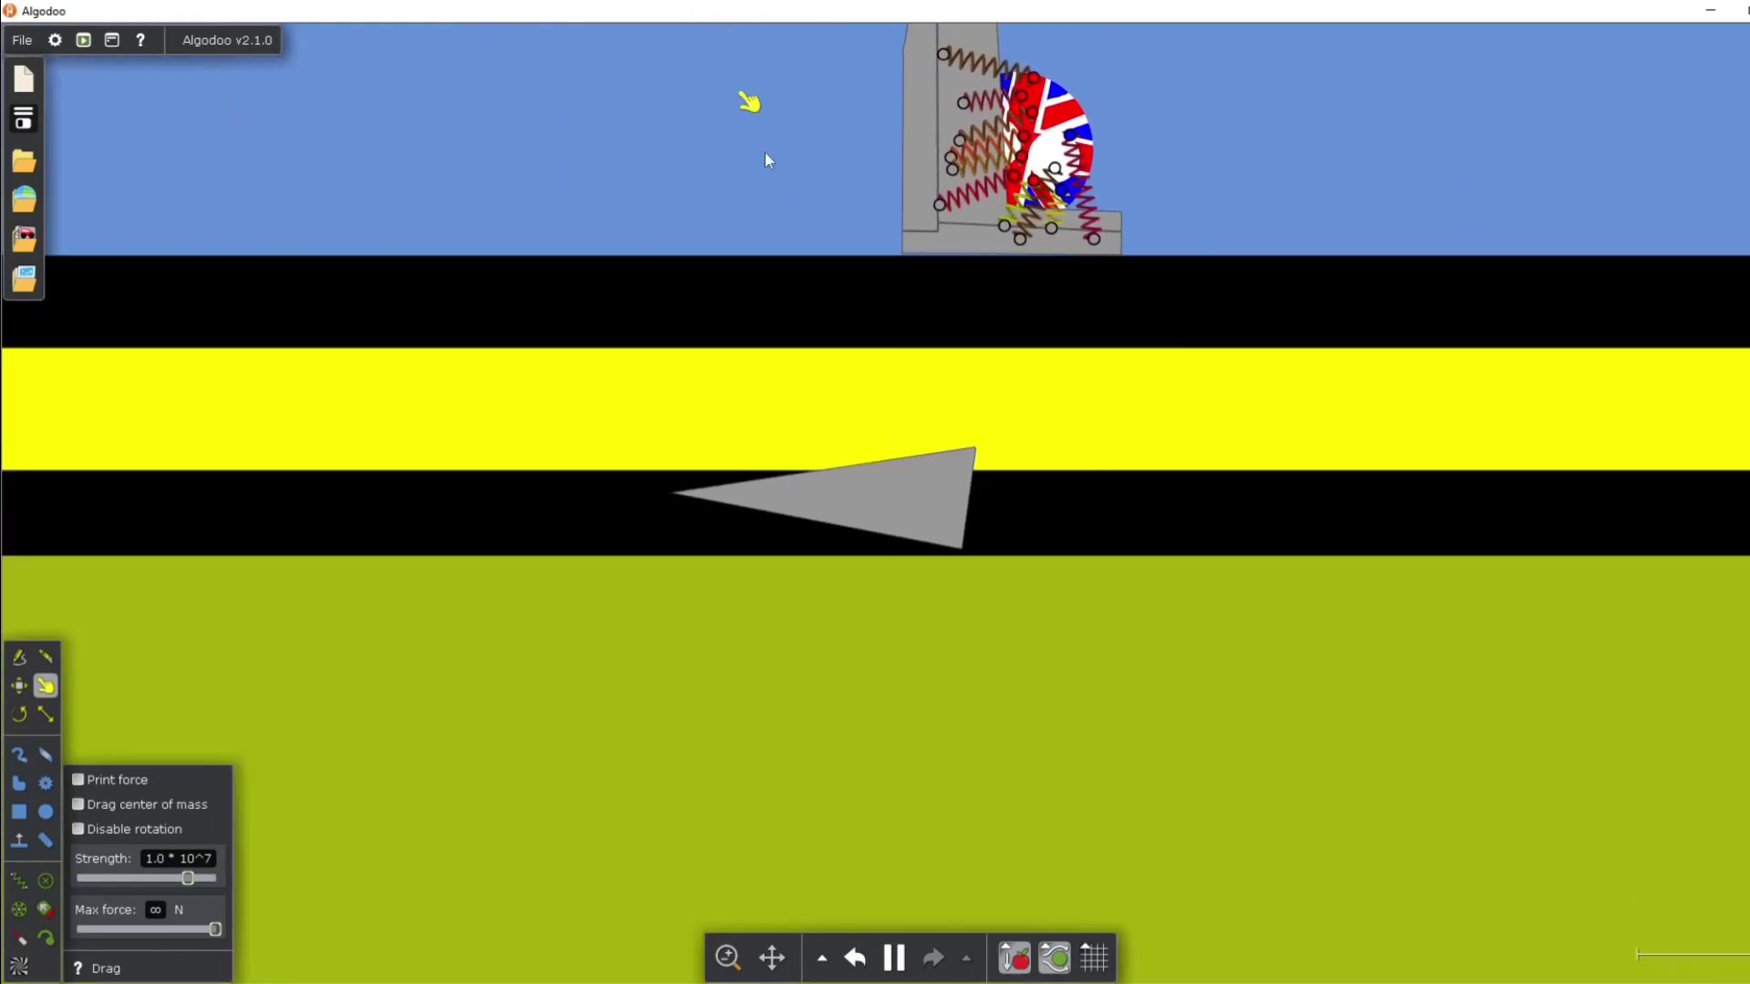
Step: Inspect the nose section and loose wing on the runway, and undo this crash
scroll(979, 585, up, 9)
scroll(806, 173, up, 1)
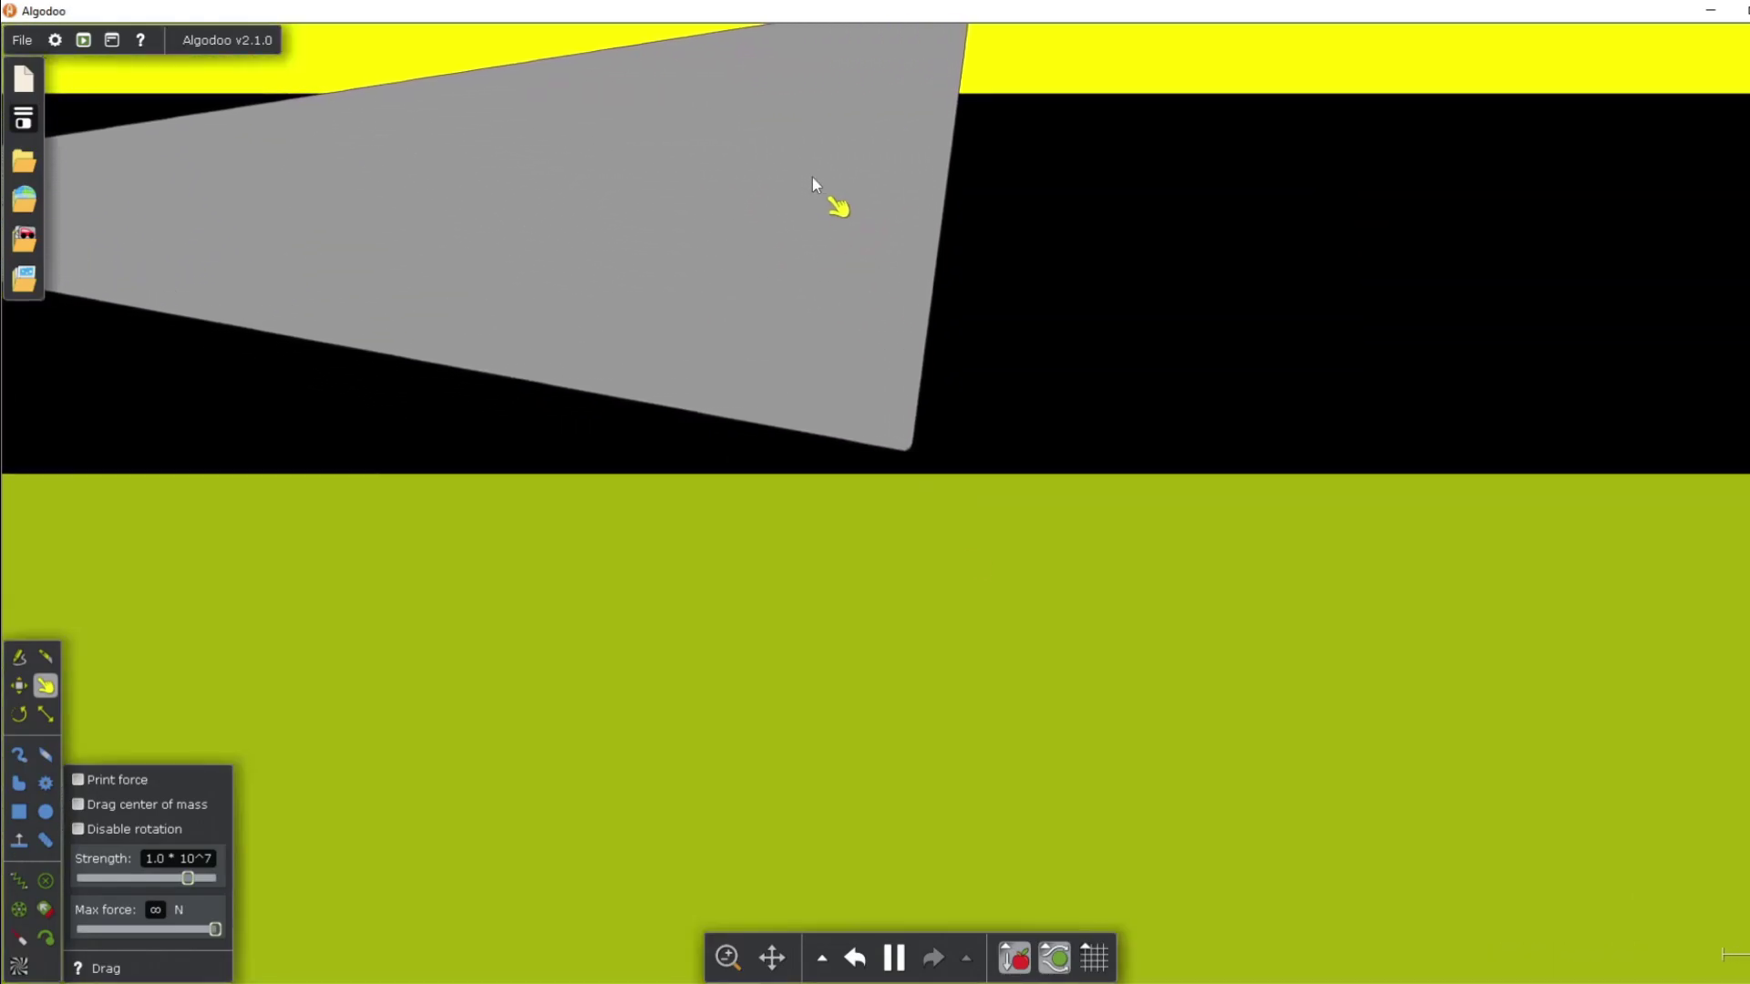
scroll(809, 179, down, 5)
scroll(952, 286, down, 4)
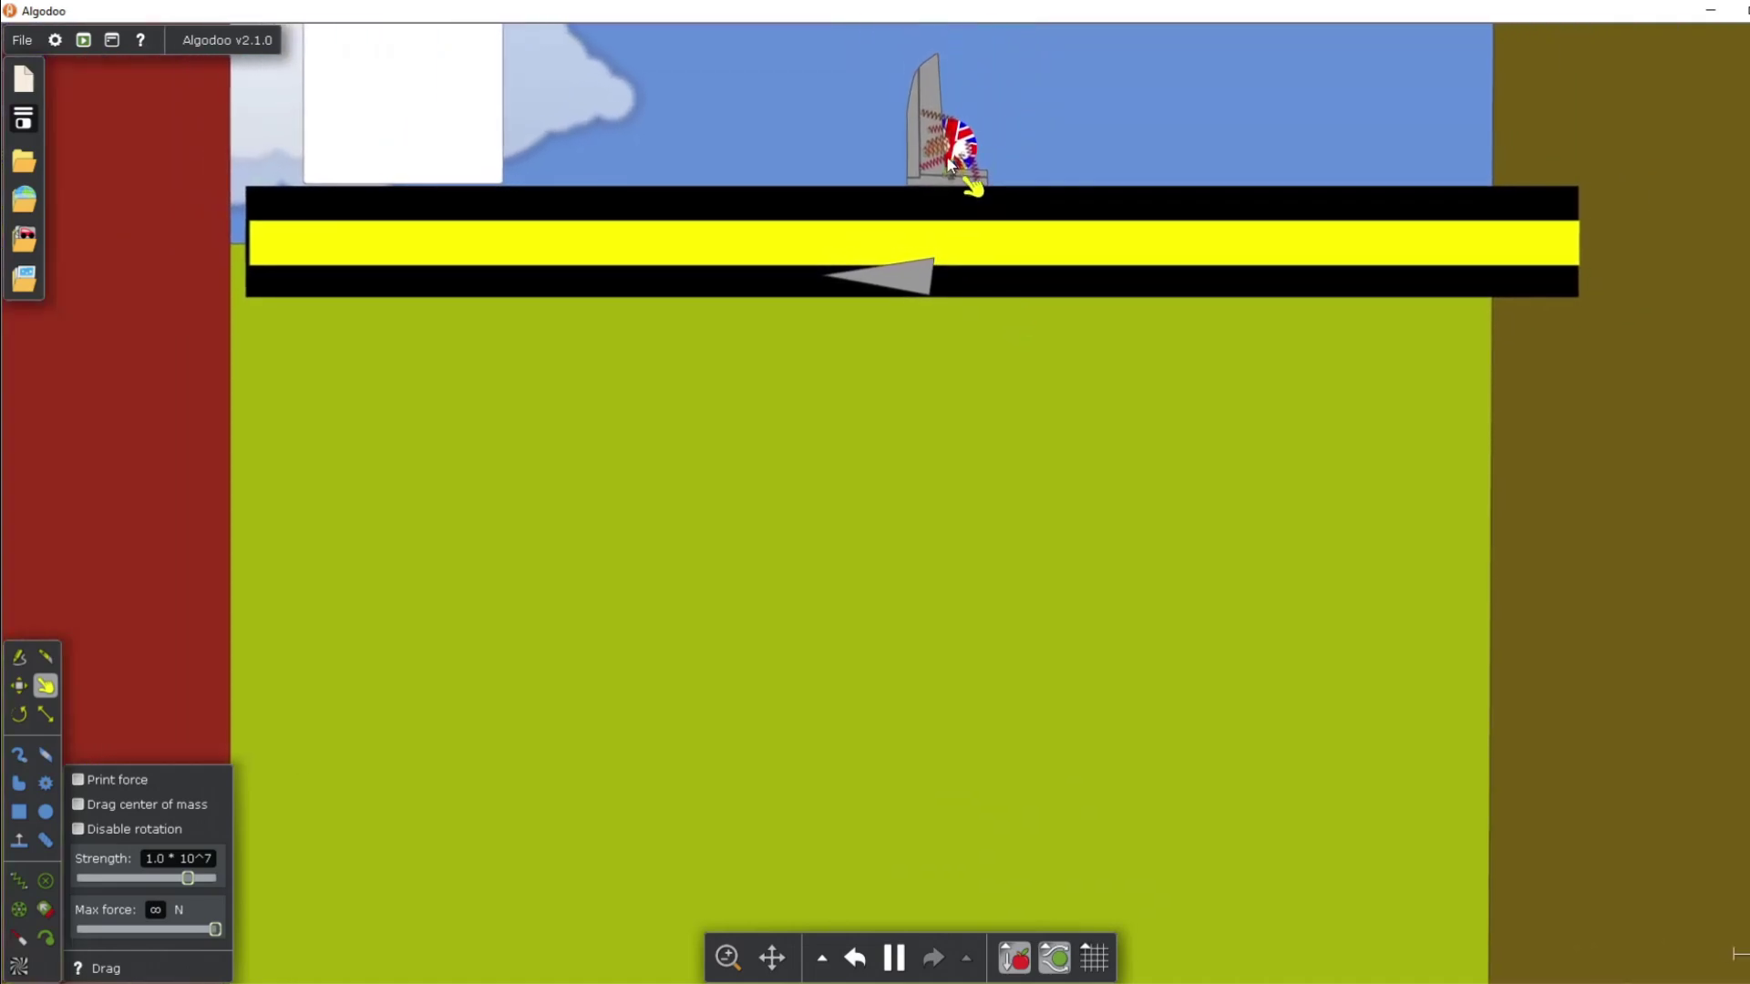
key(ctrl+z)
Step: Hurl the airplane again with the Drag tool, follow its flying debris beside the tower, and undo the crash
drag(1042, 102, 1415, 703)
scroll(1136, 830, down, 8)
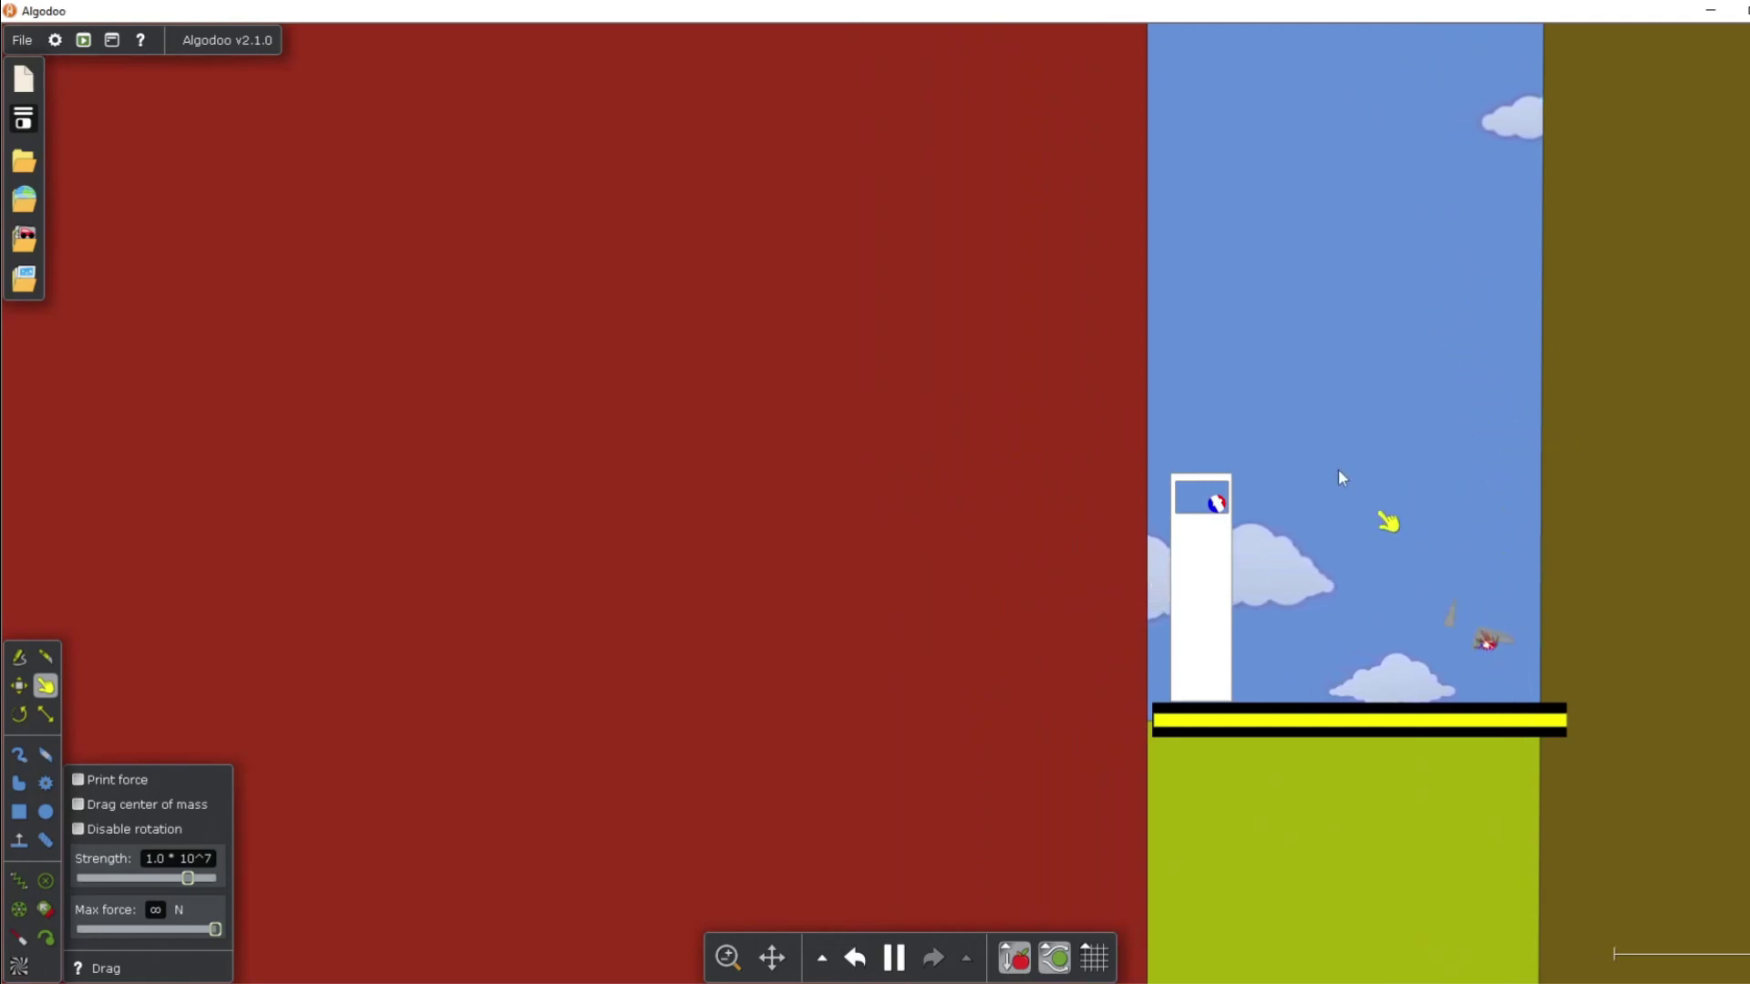
scroll(1404, 497, up, 3)
drag(1425, 508, 1187, 143)
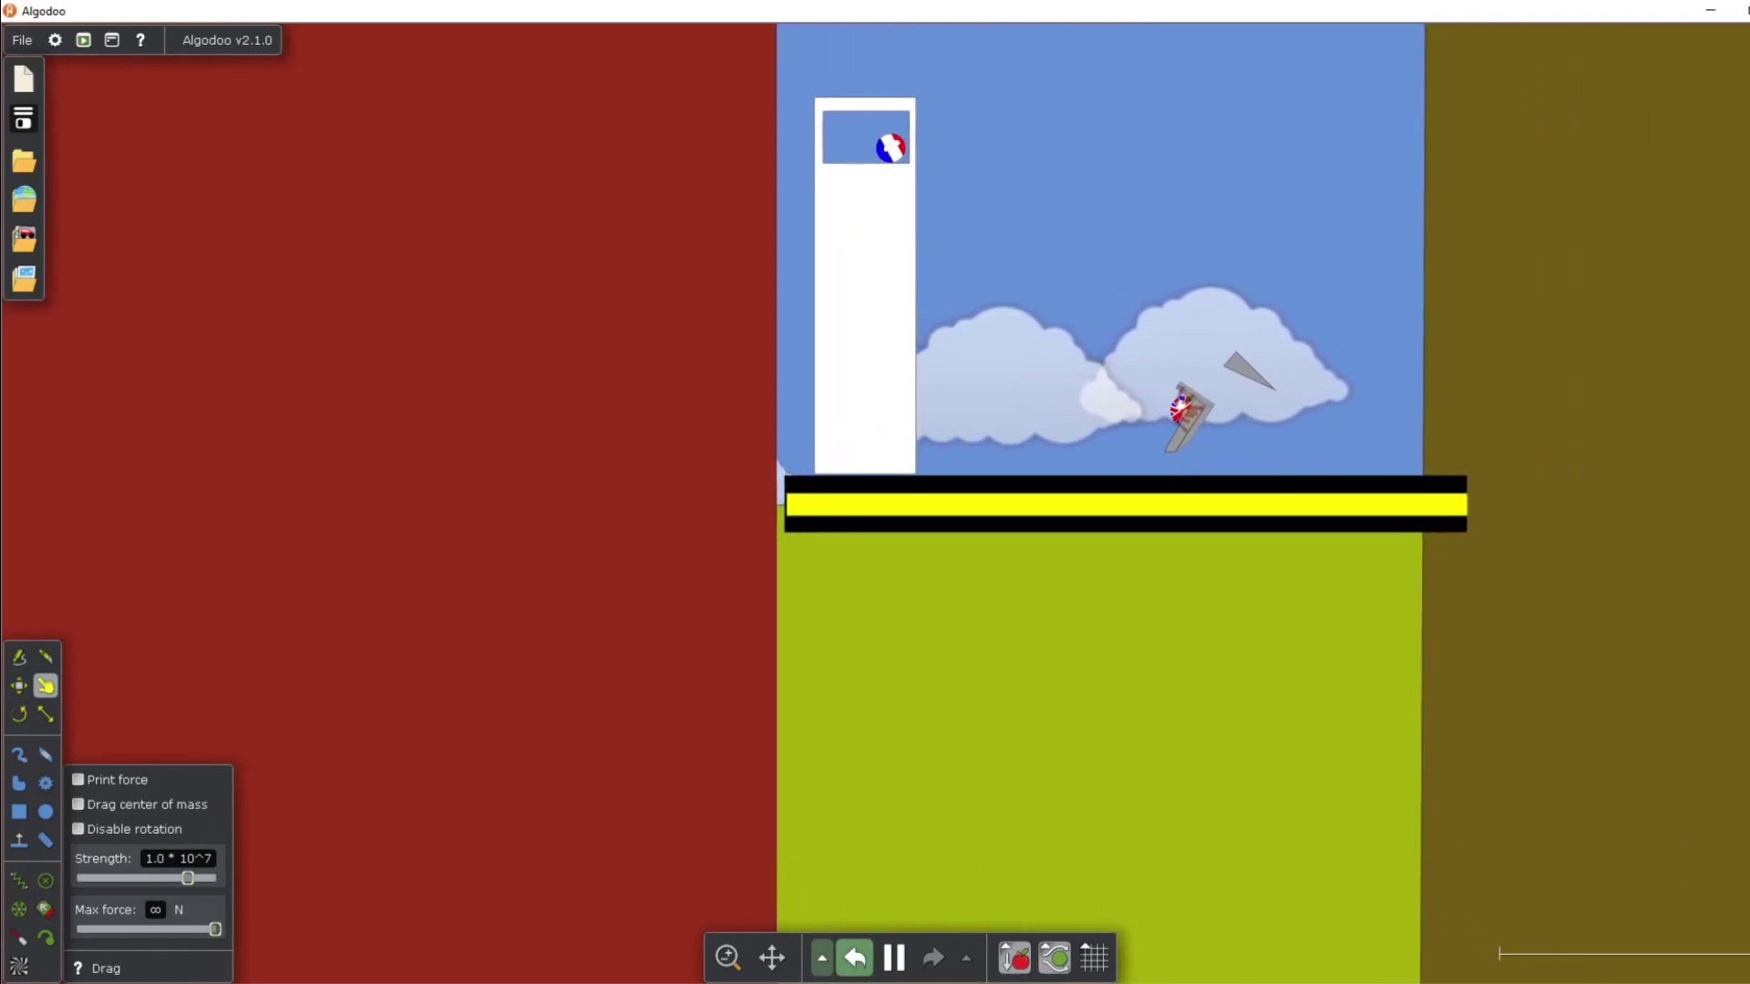
click(863, 958)
Step: Swing the restored airplane up beside the tower room, watch the pieces fall, and undo the collision
scroll(980, 631, down, 10)
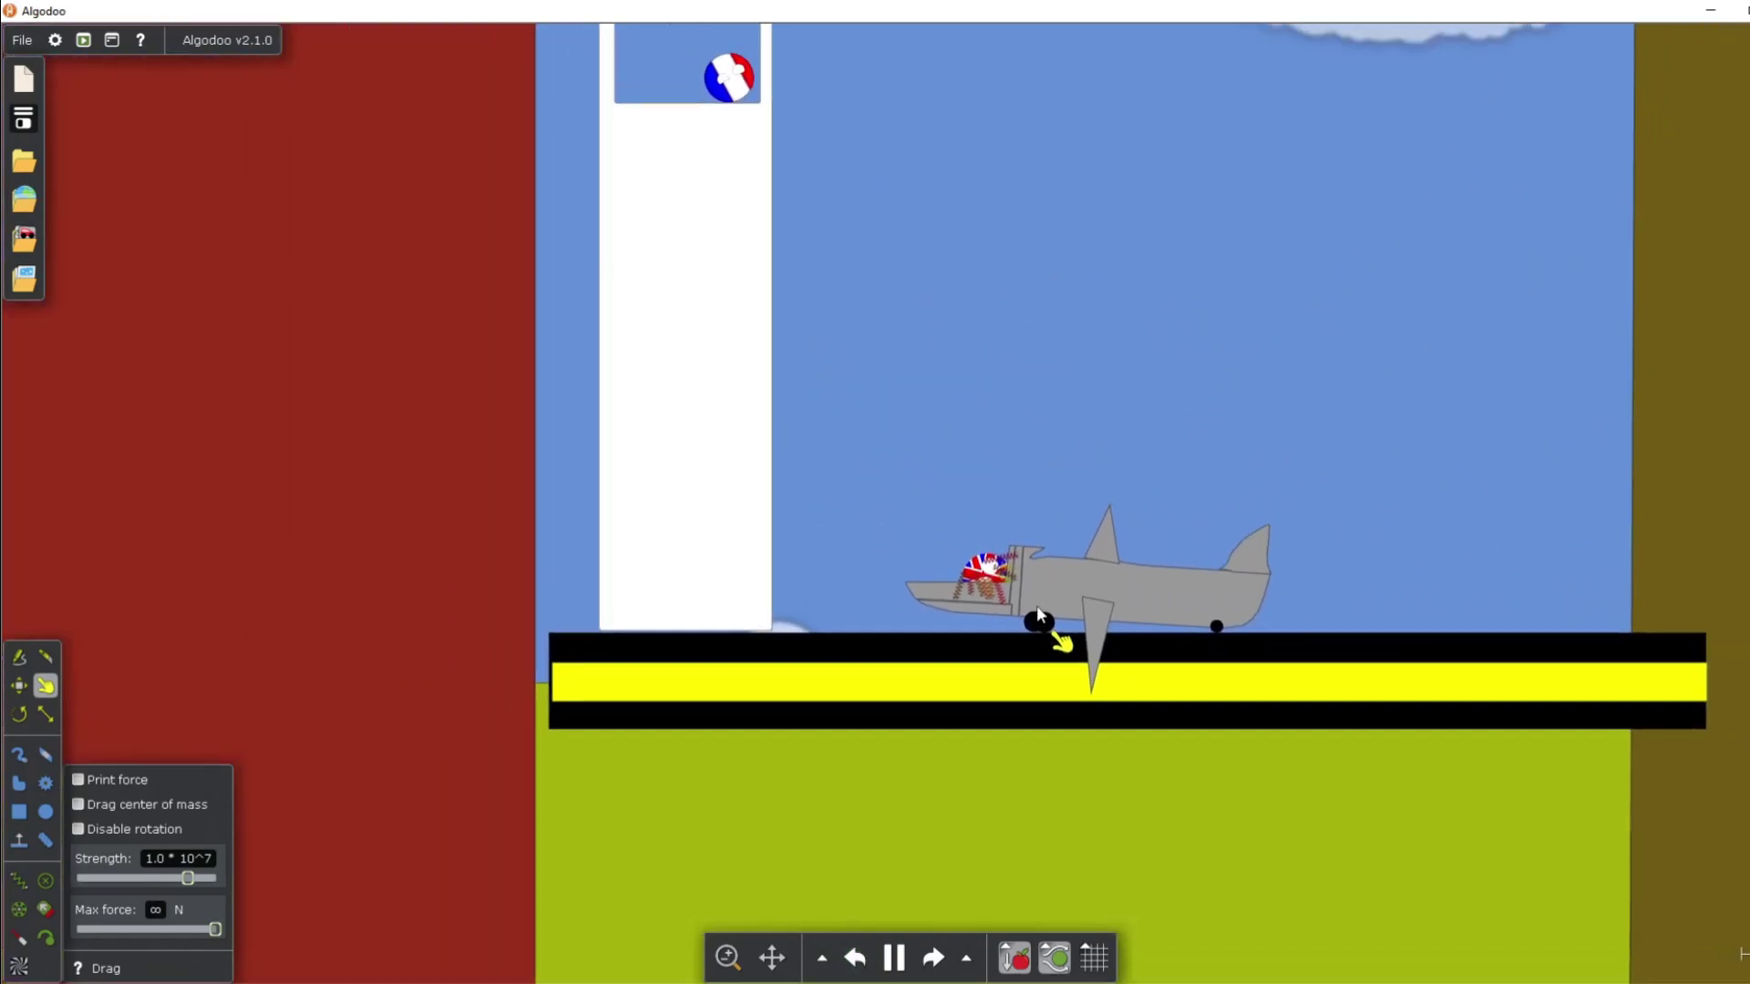
scroll(1112, 602, up, 5)
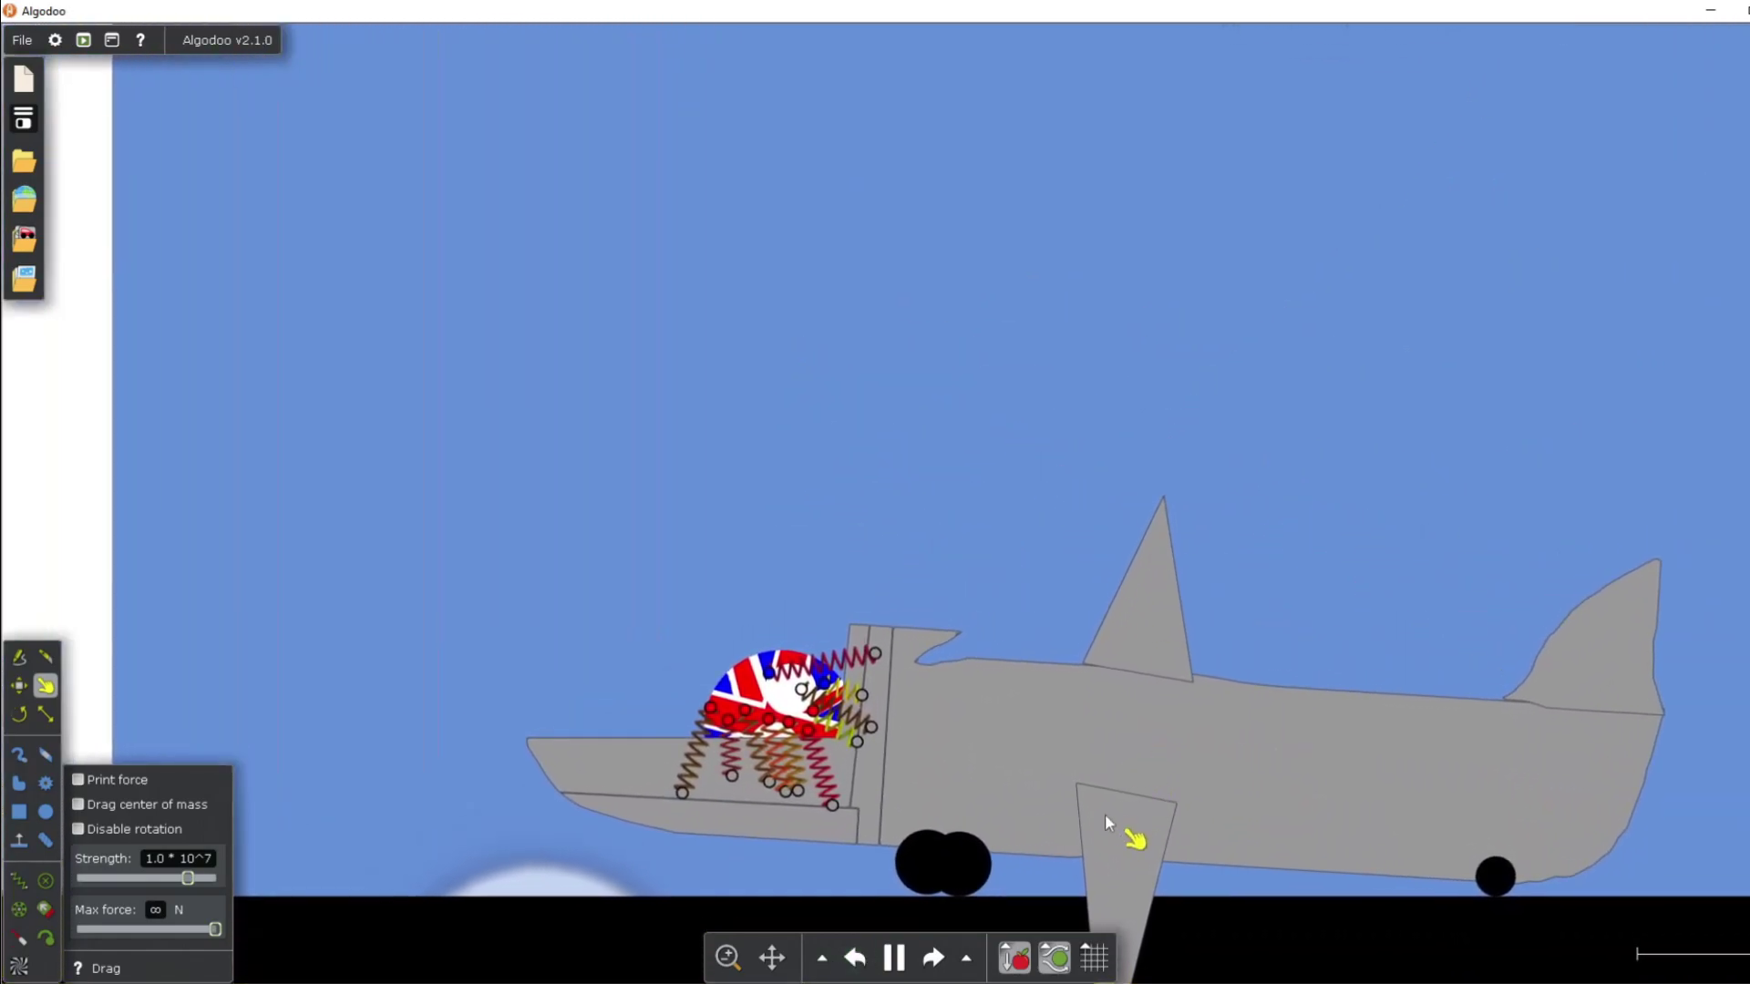
drag(870, 720, 1014, 288)
key(Delete)
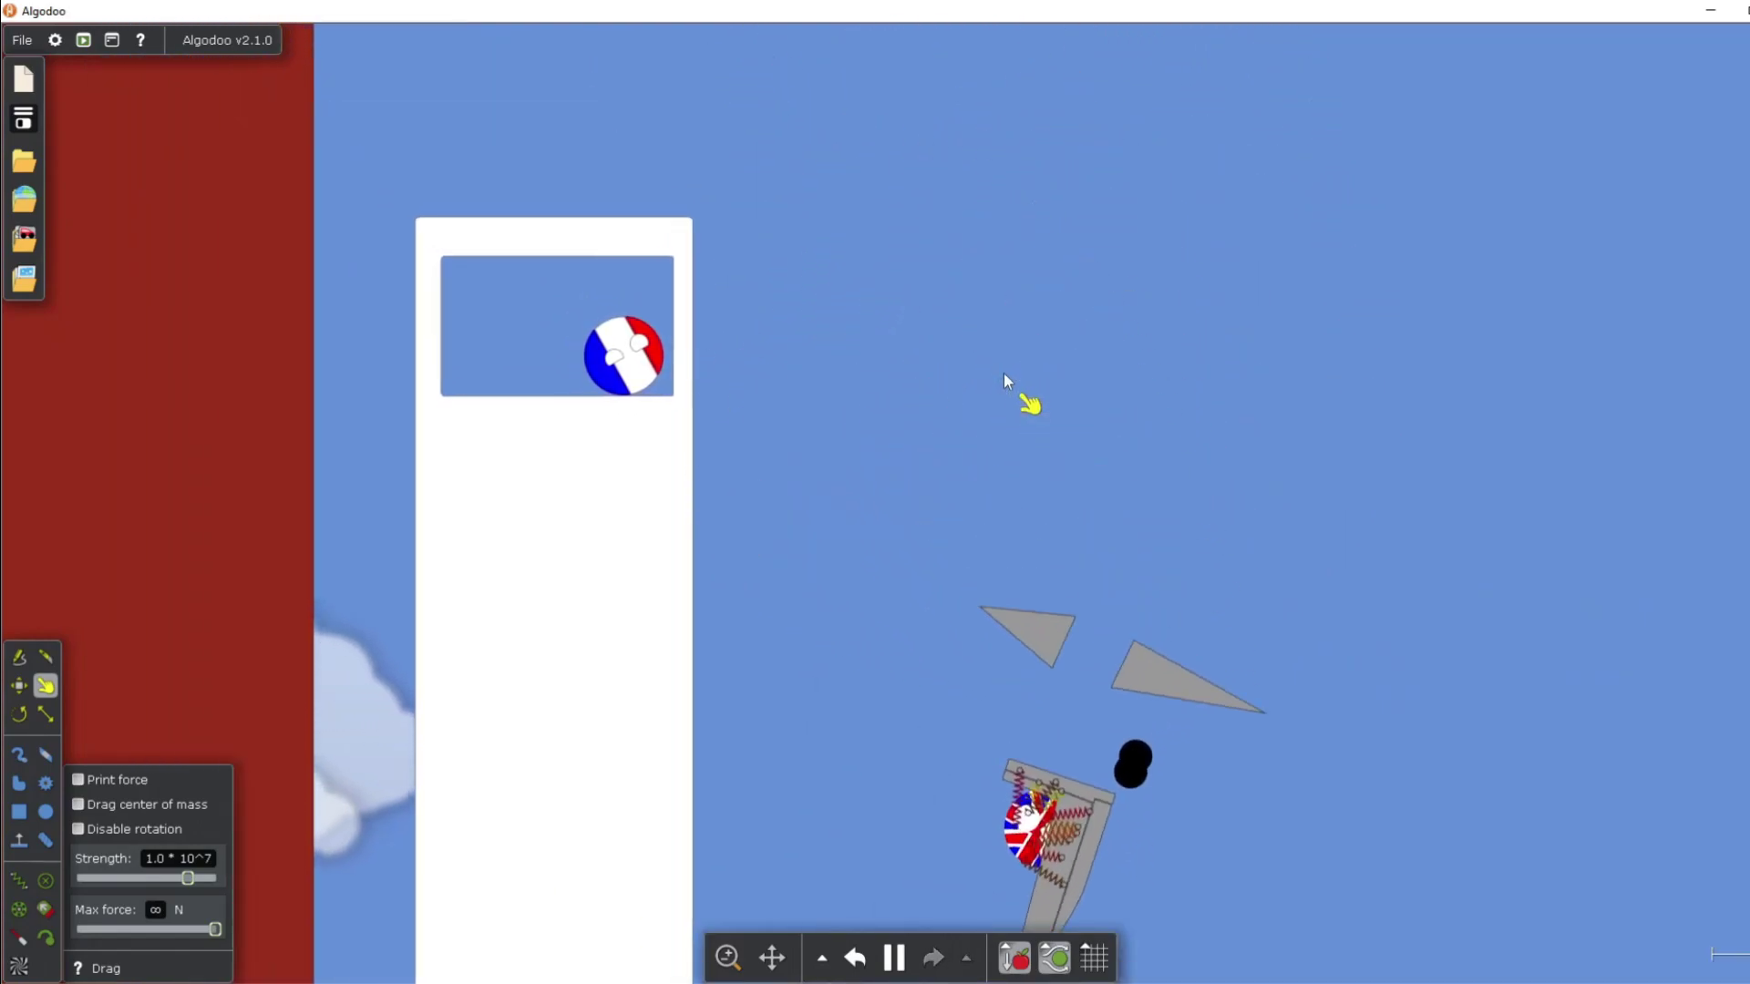
scroll(1003, 376, down, 5)
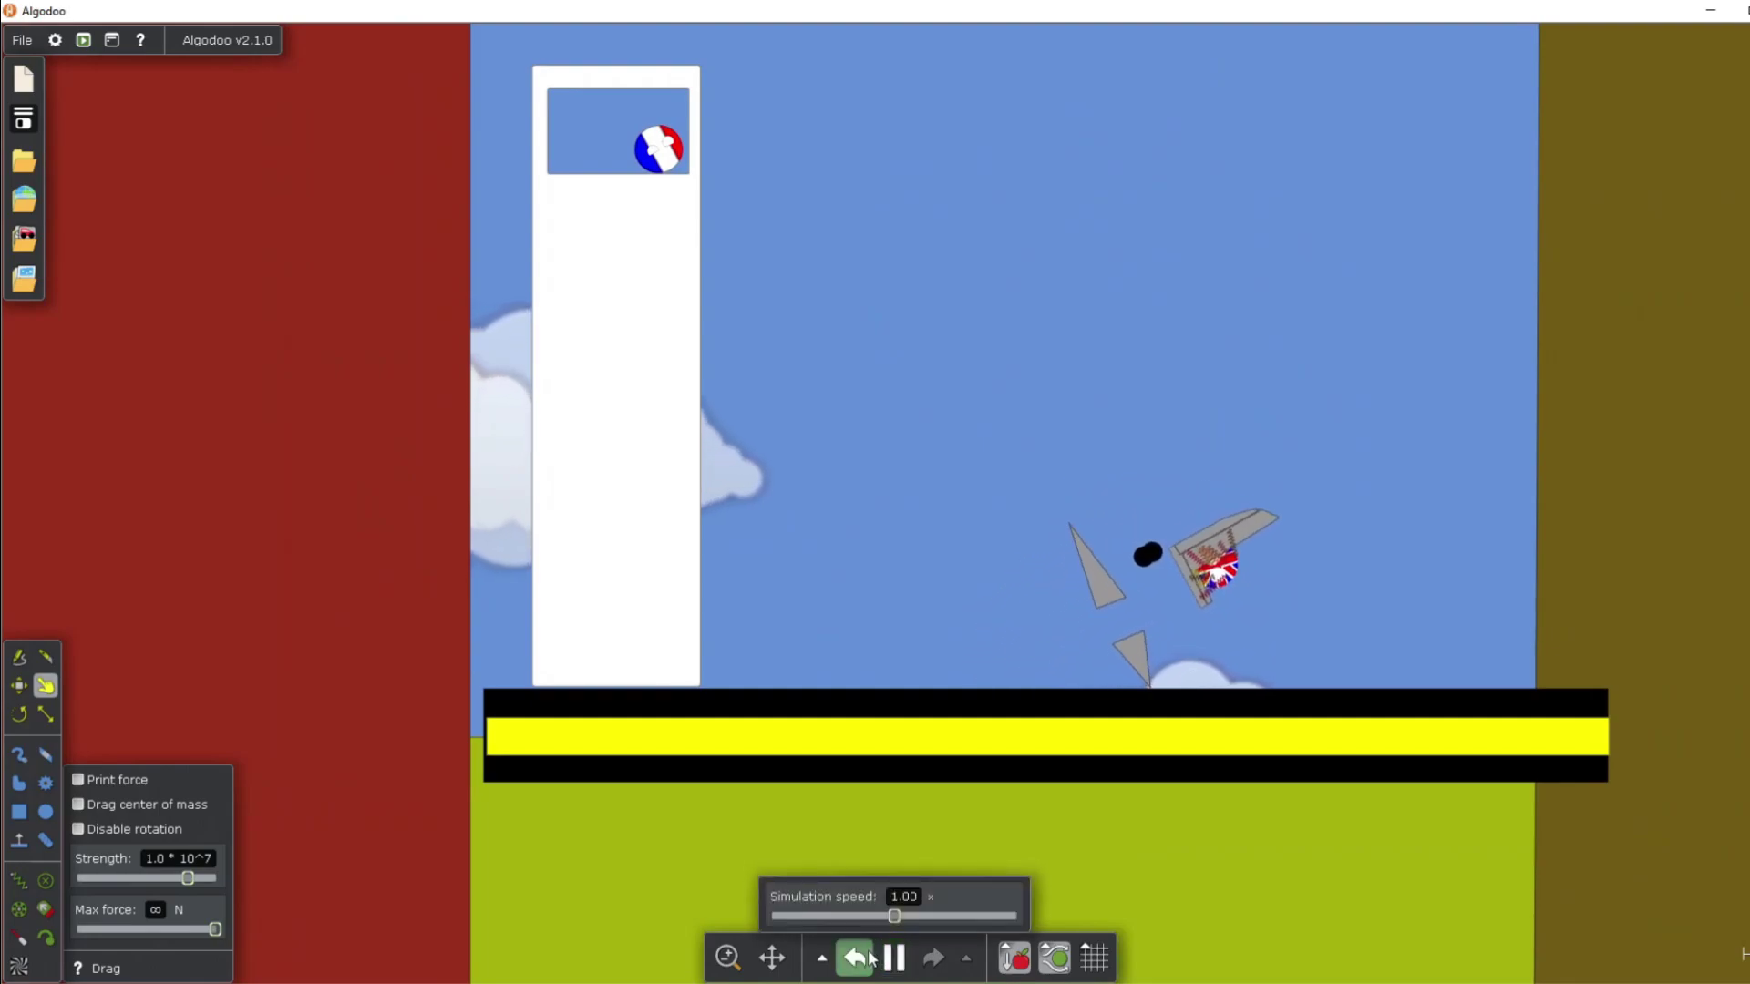
click(868, 954)
Step: Lift the airplane nose-up above the runway, crash it with the Drag tool, and inspect the remains
scroll(934, 731, down, 5)
drag(910, 731, 960, 655)
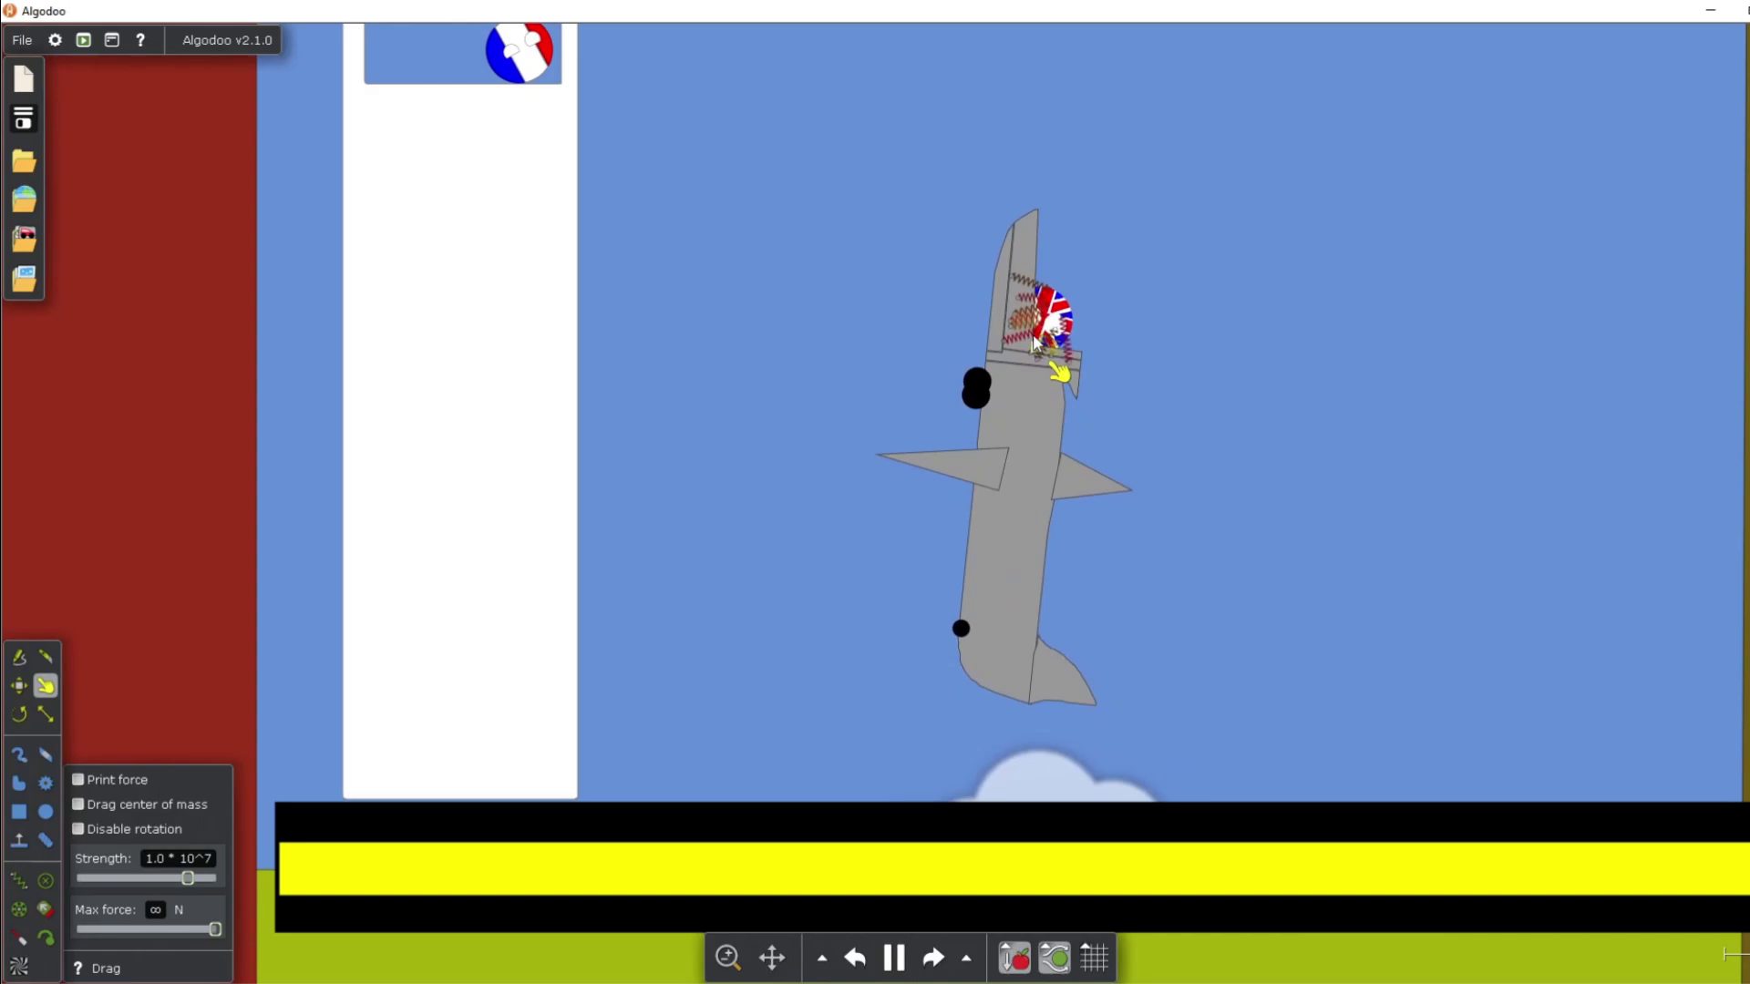
drag(1035, 341, 1039, 982)
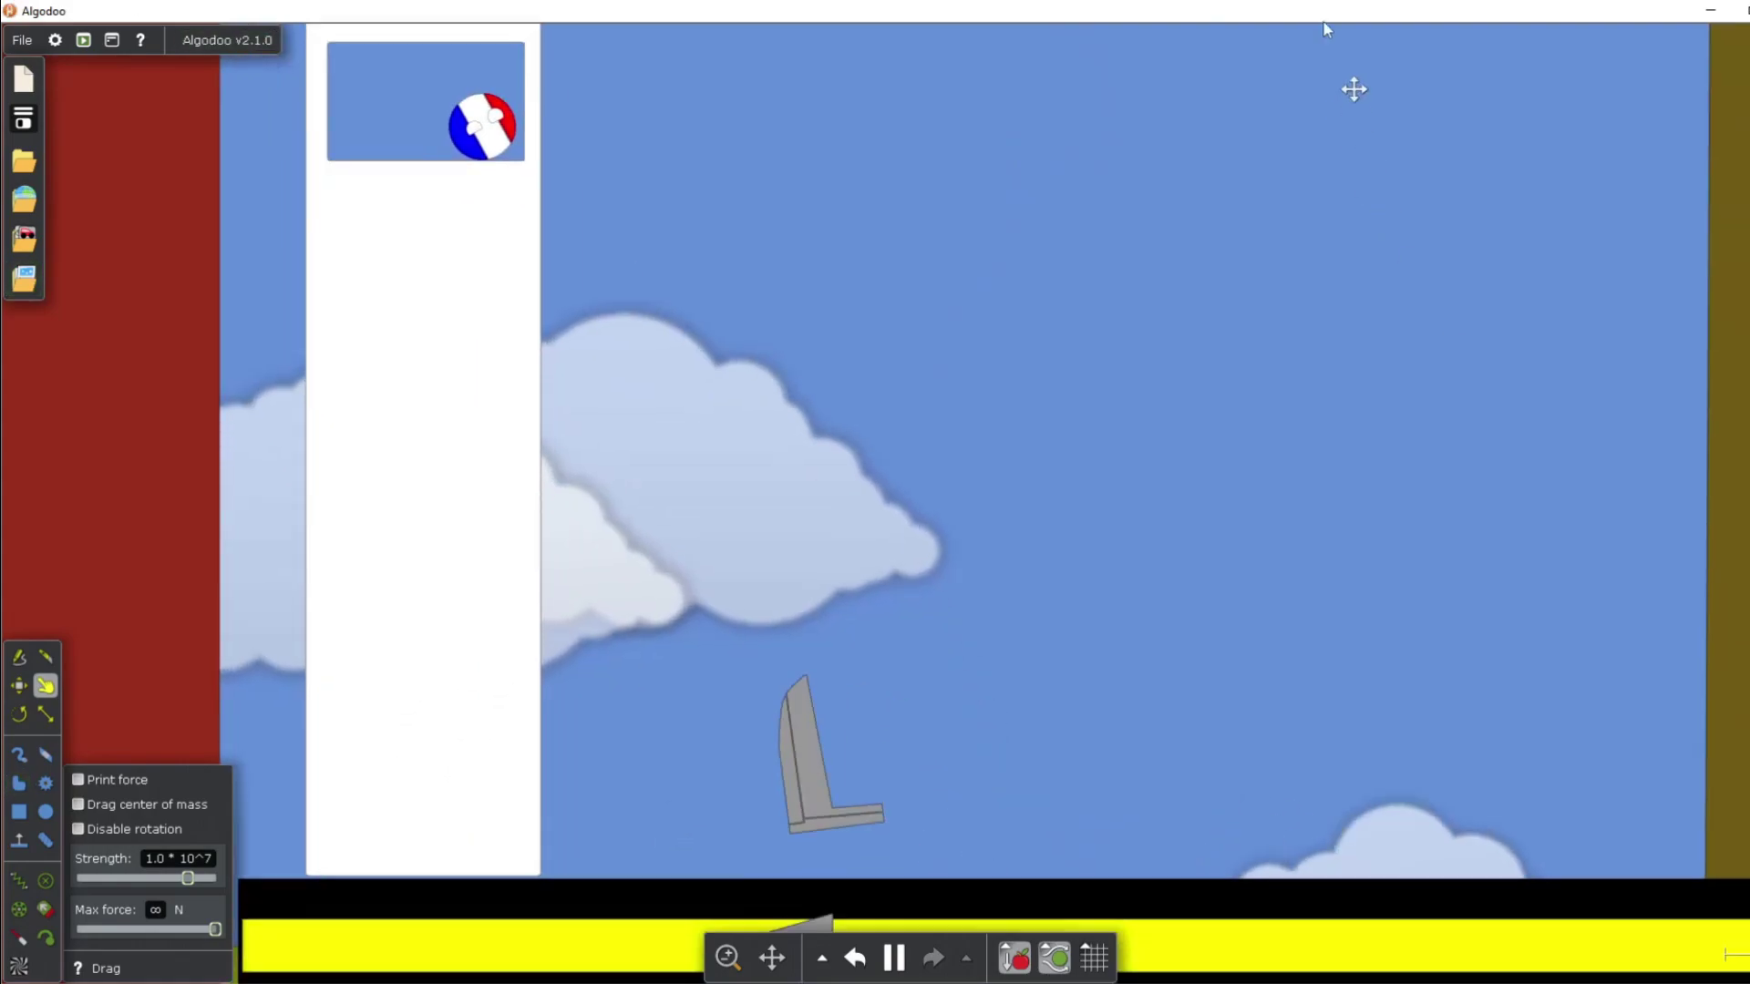
scroll(1042, 318, down, 10)
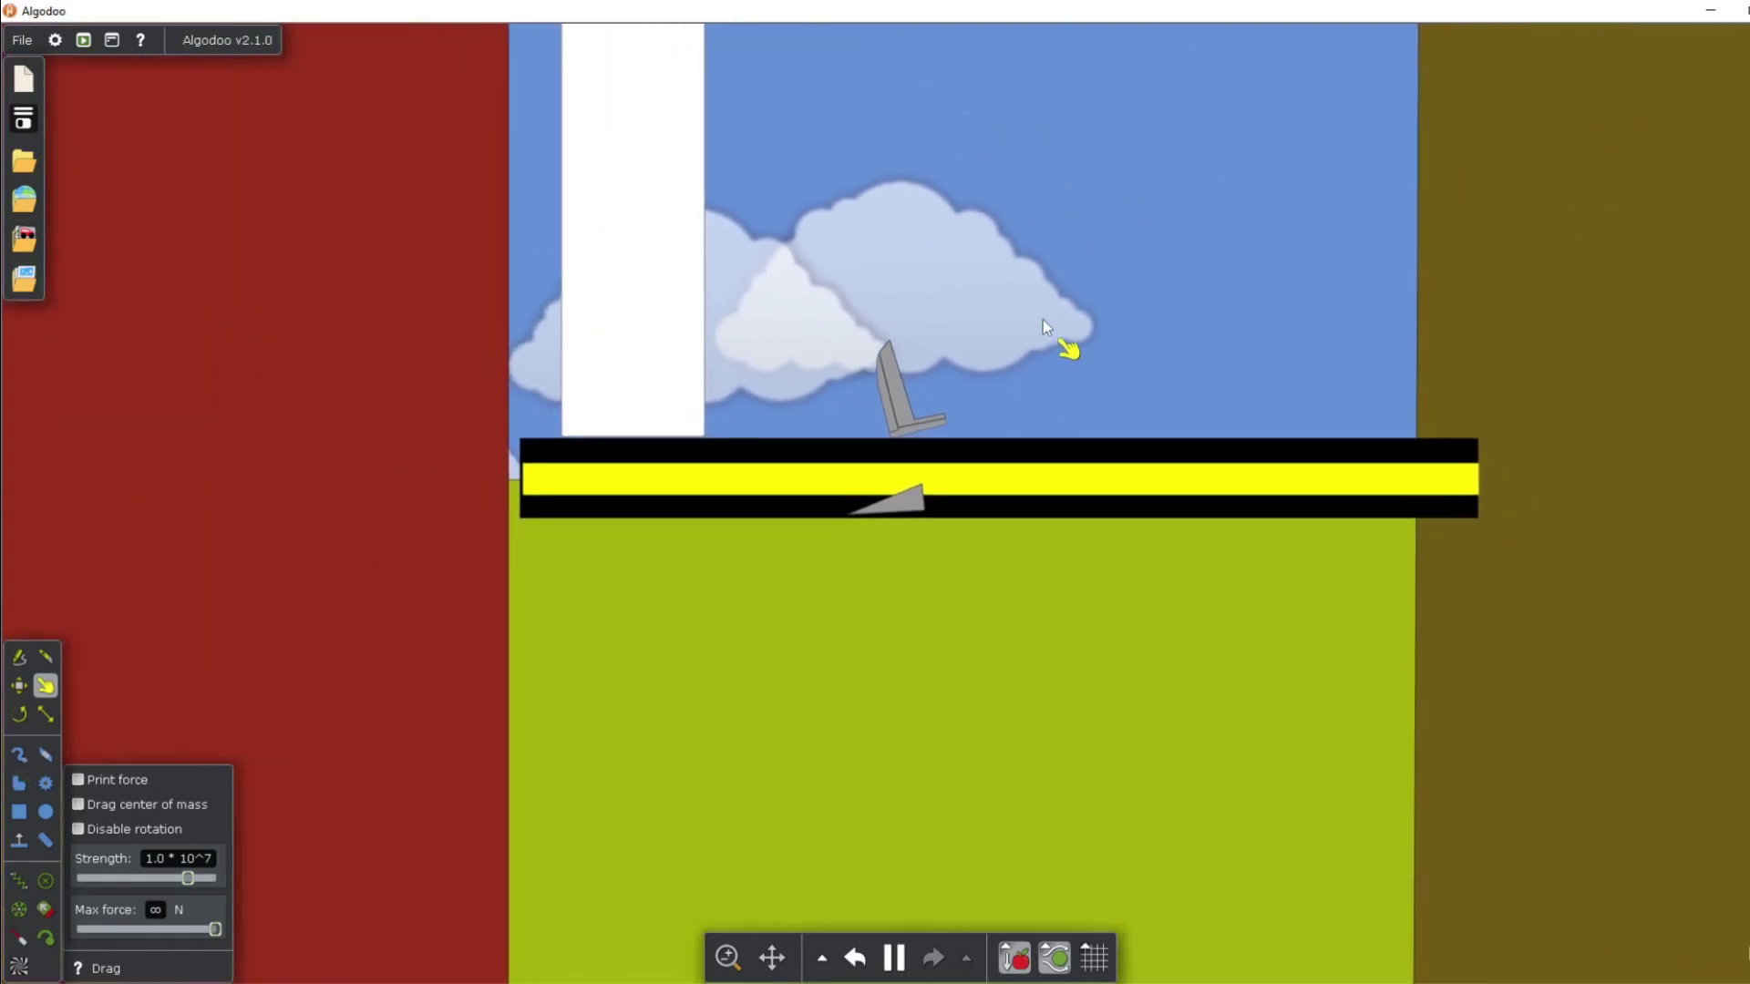
Step: Roll the French-flag ball around inside the tower's upper room with the Drag tool
scroll(884, 201, up, 10)
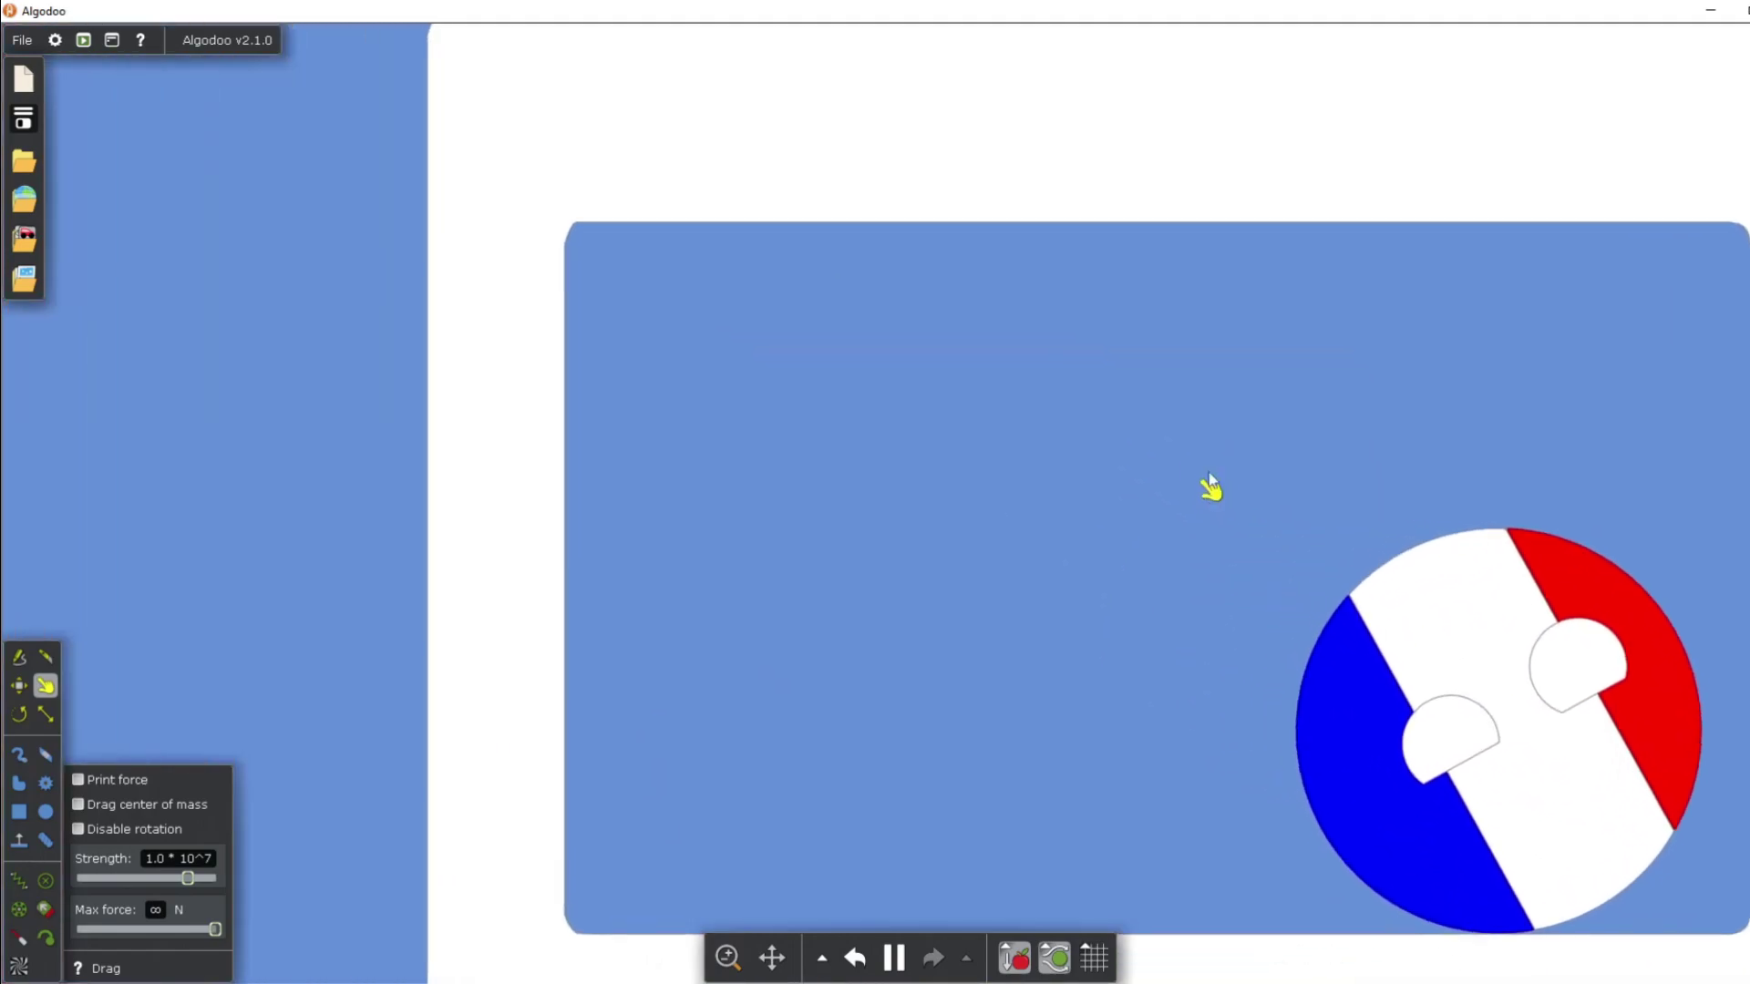
drag(1495, 688, 1472, 640)
scroll(1481, 629, down, 10)
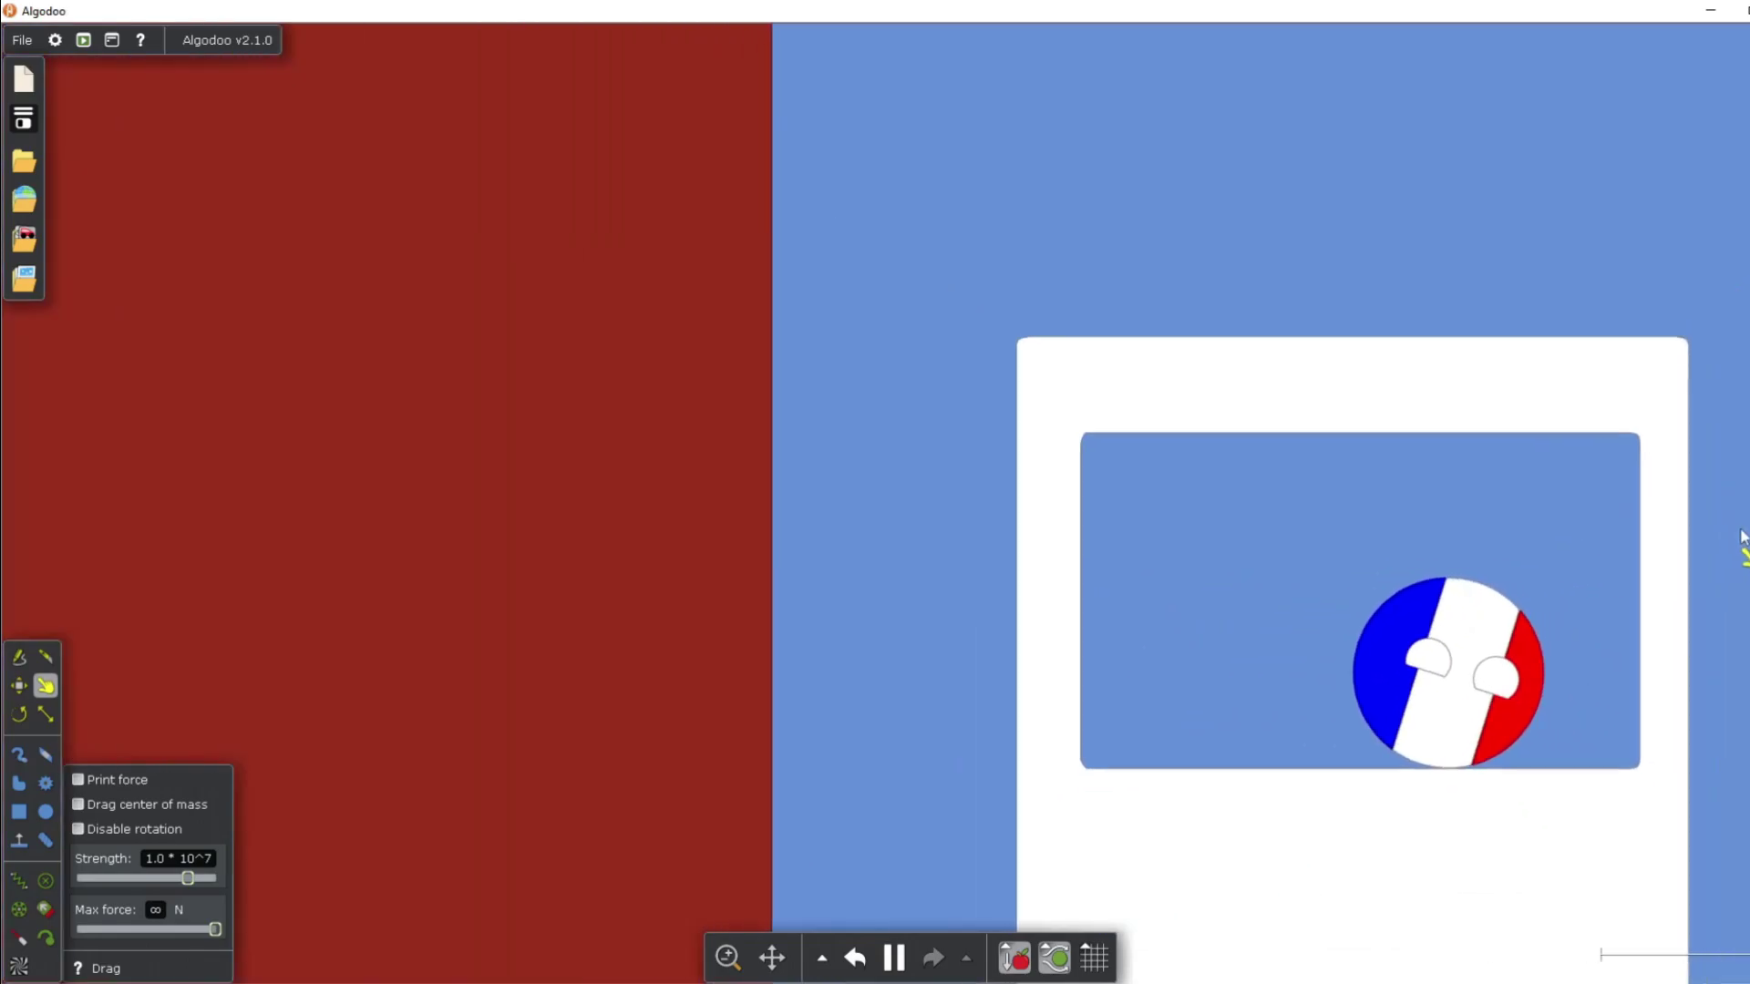
drag(1739, 533, 984, 55)
scroll(1397, 494, down, 4)
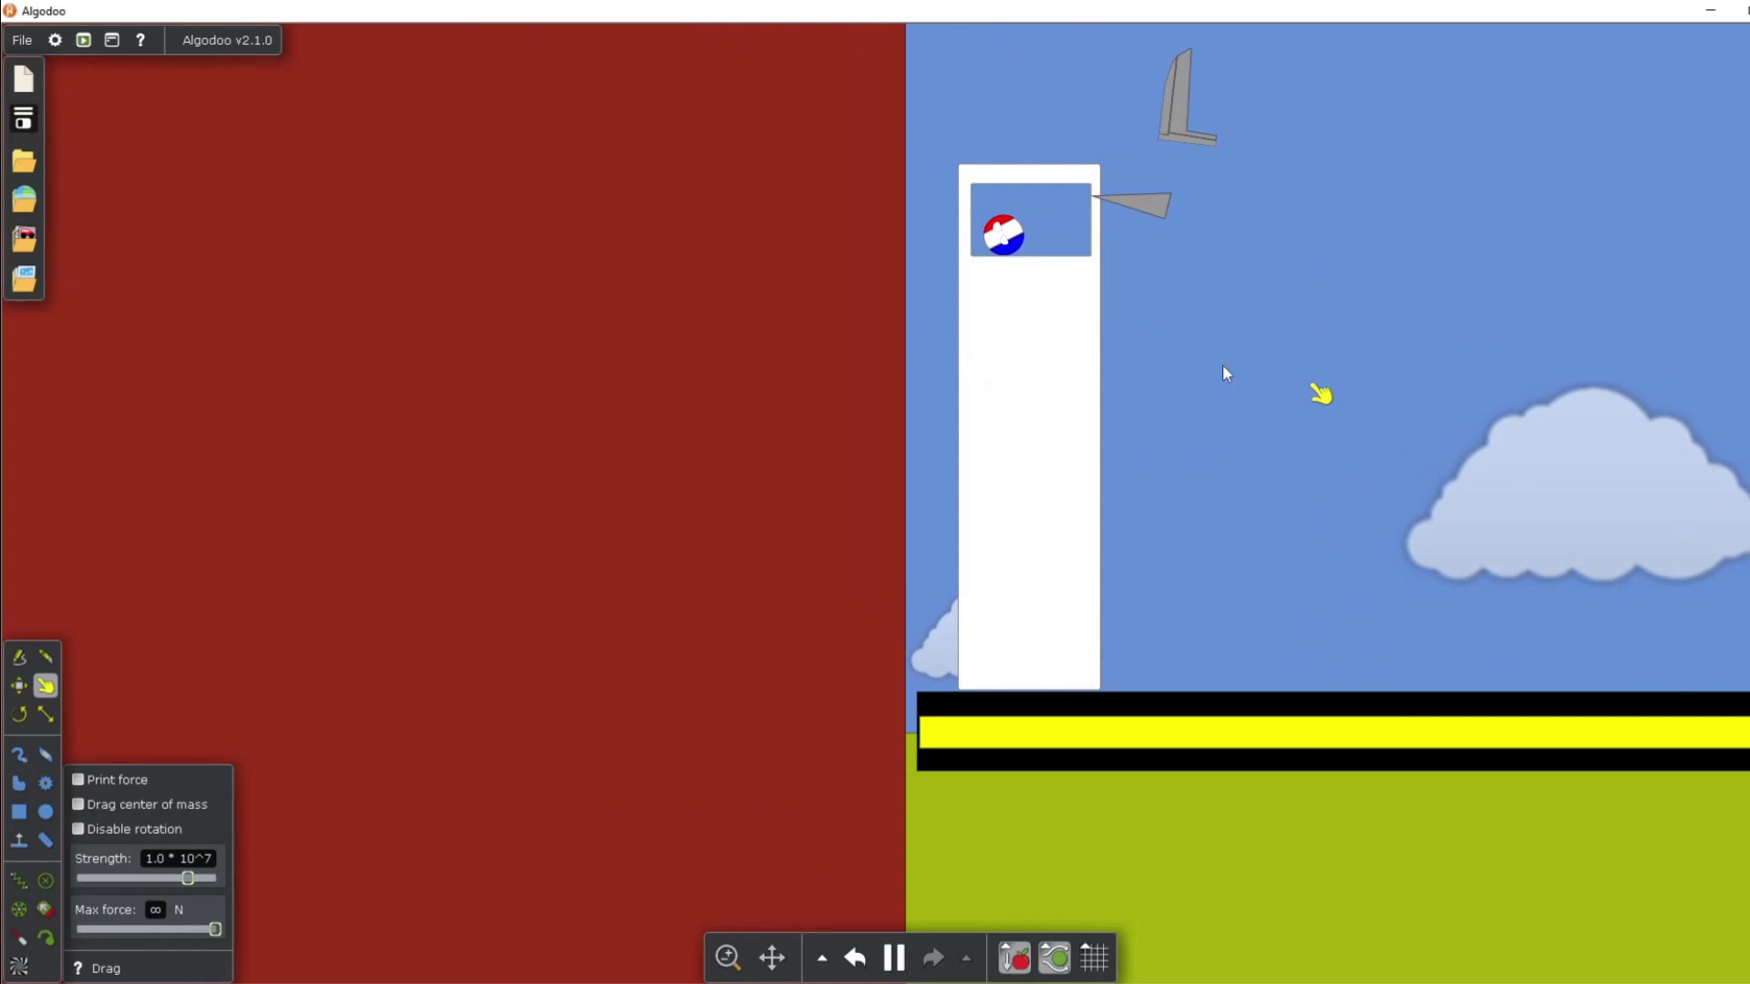
scroll(976, 117, up, 10)
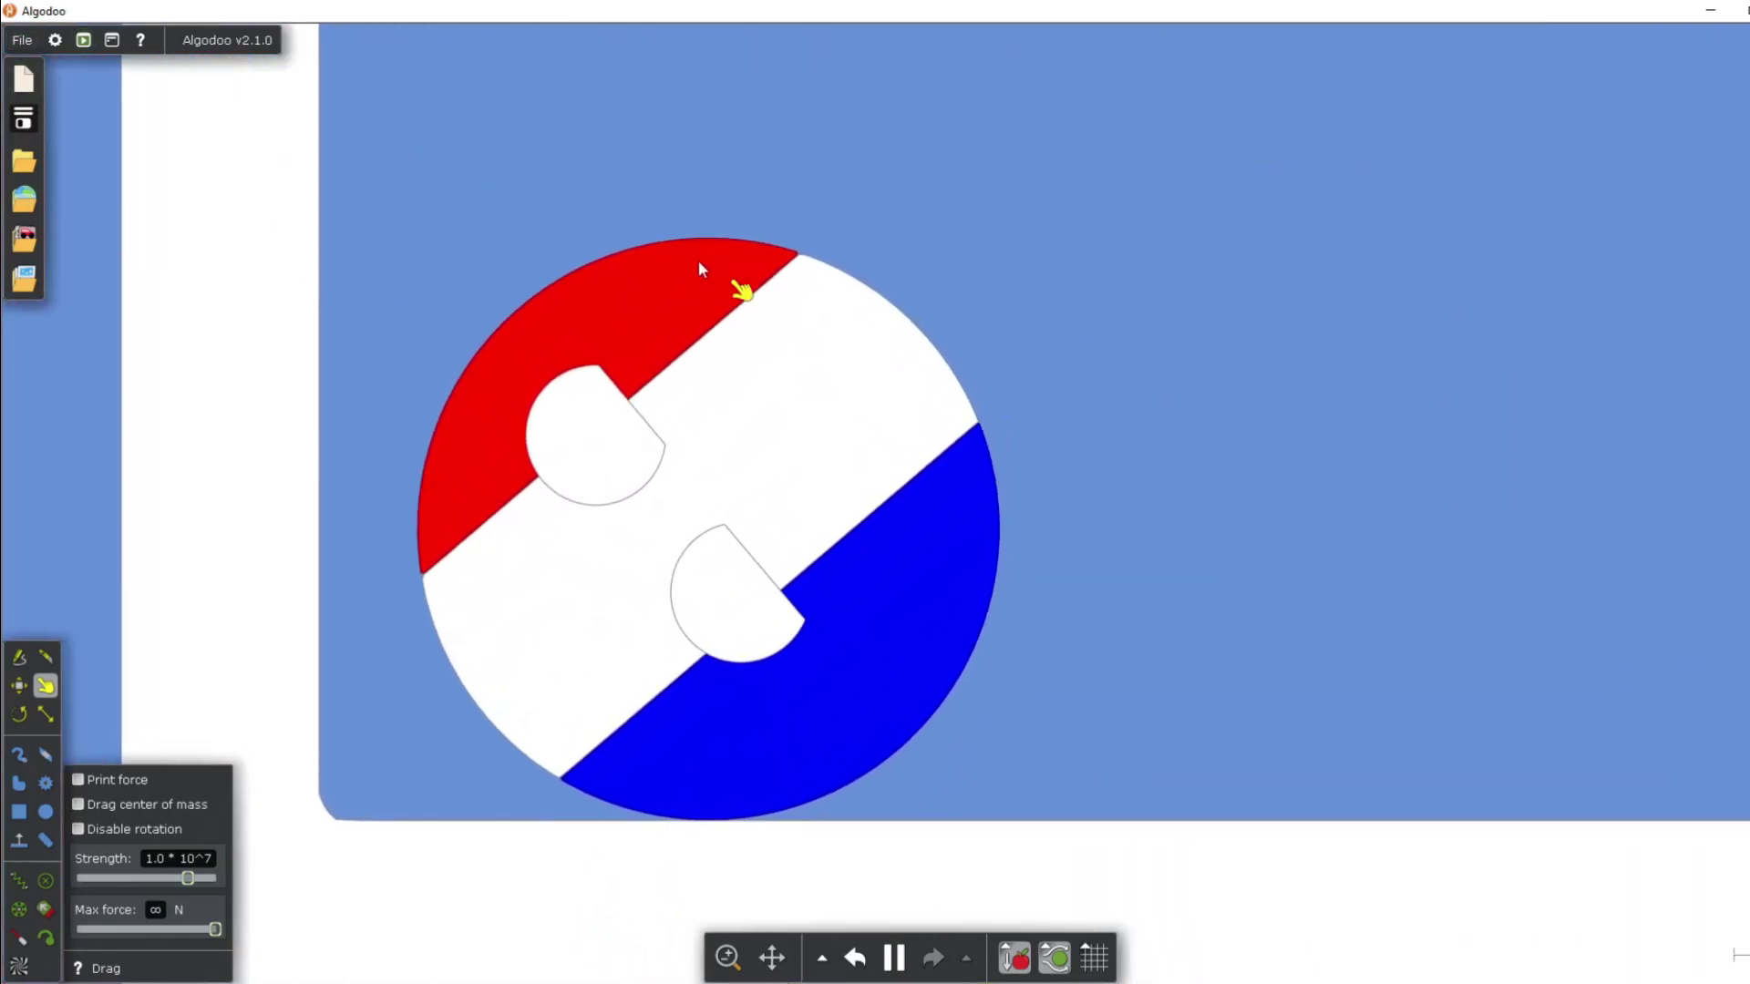
drag(698, 259, 985, 637)
scroll(1176, 654, down, 3)
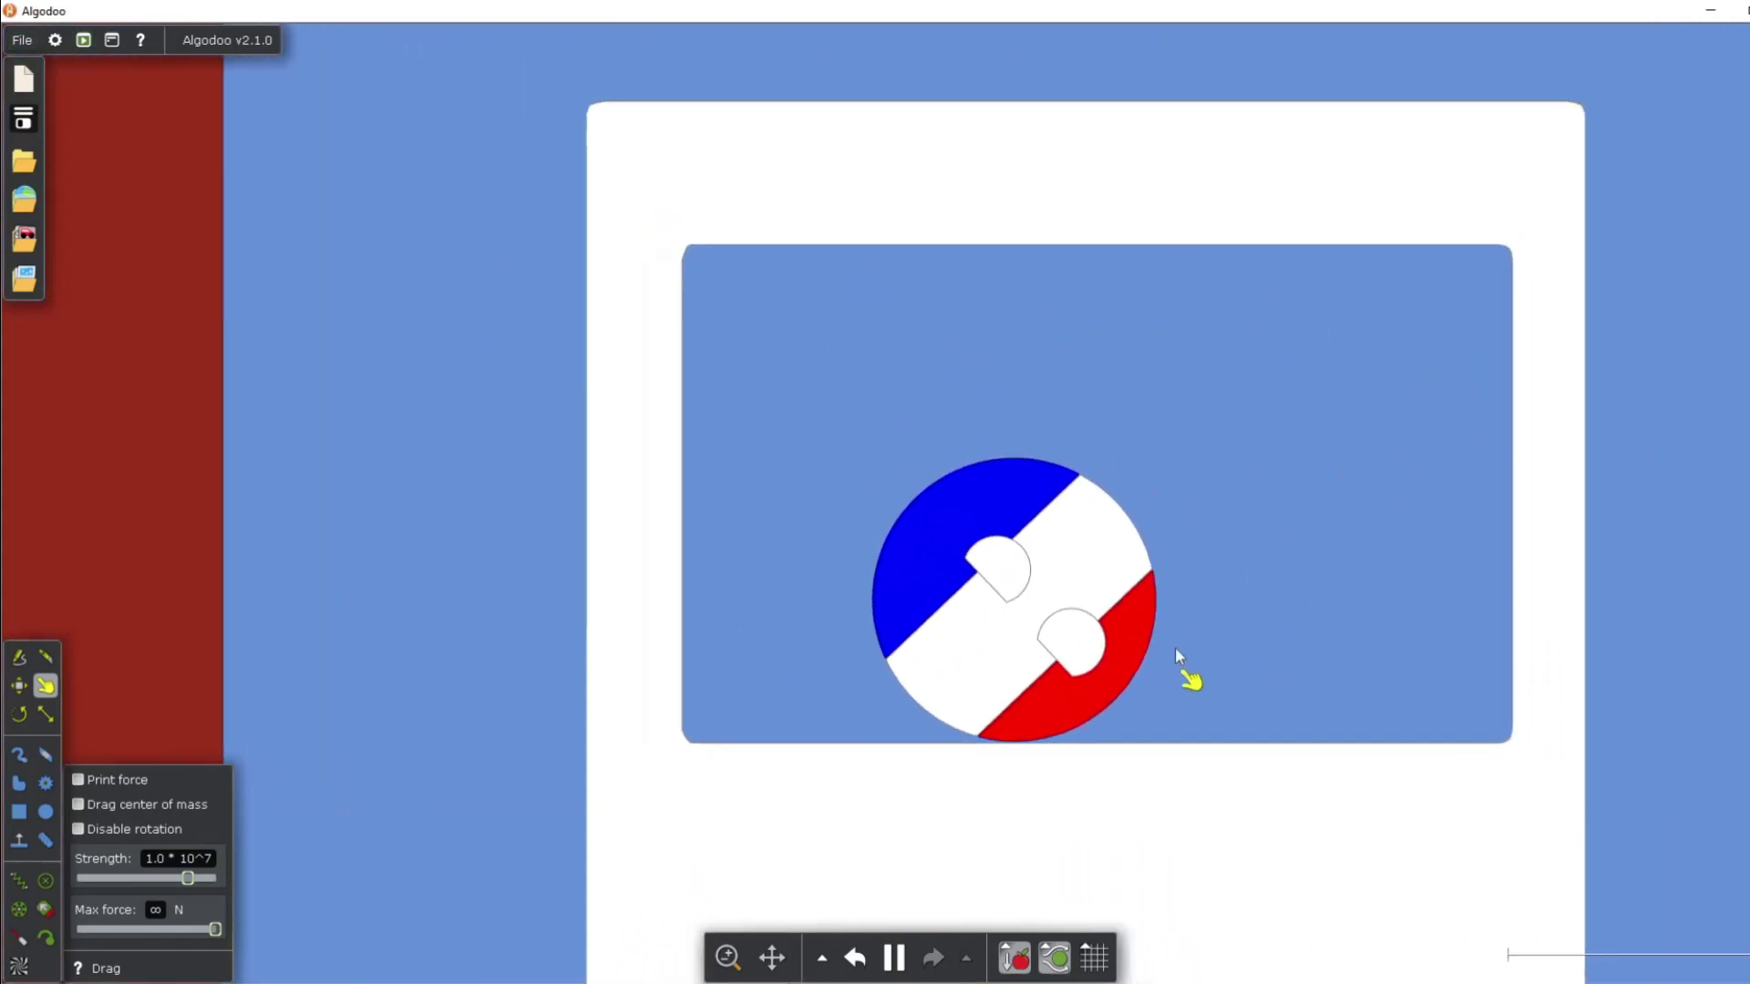
Step: Review the material settings of a white polygon on the French-flag ball and close them
scroll(1176, 654, down, 2)
scroll(1075, 652, up, 2)
right_click(1075, 653)
mouse_move(1214, 909)
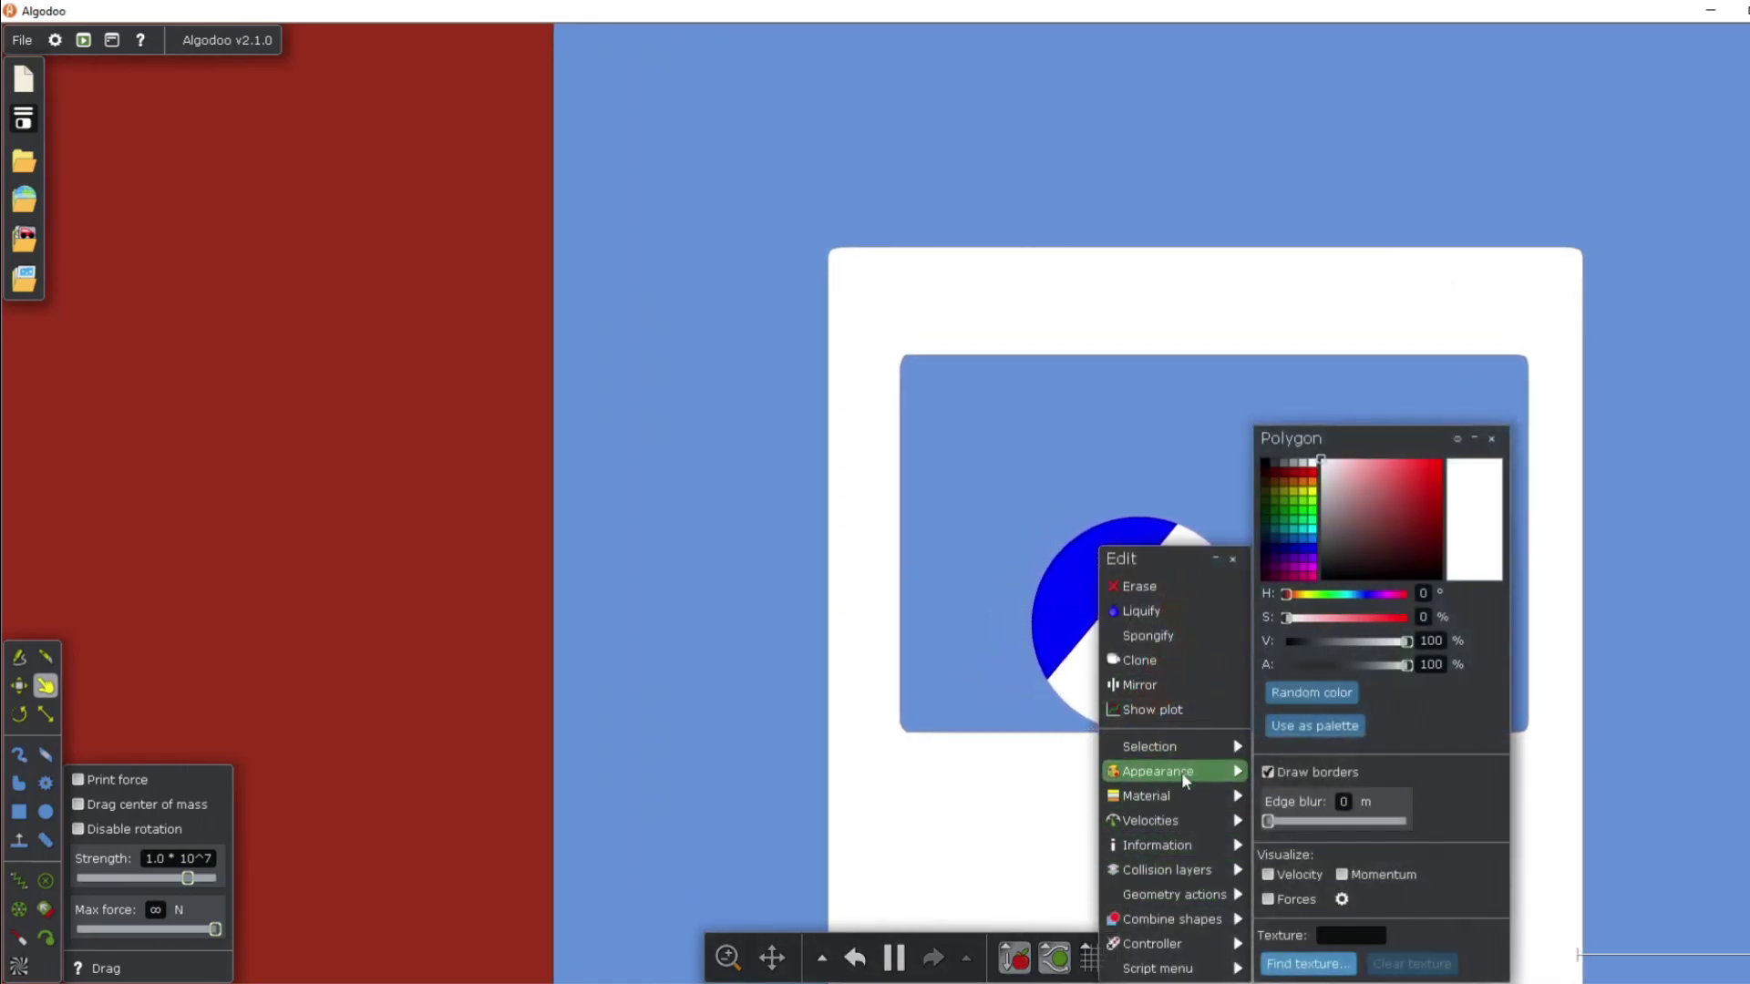
mouse_move(1172, 801)
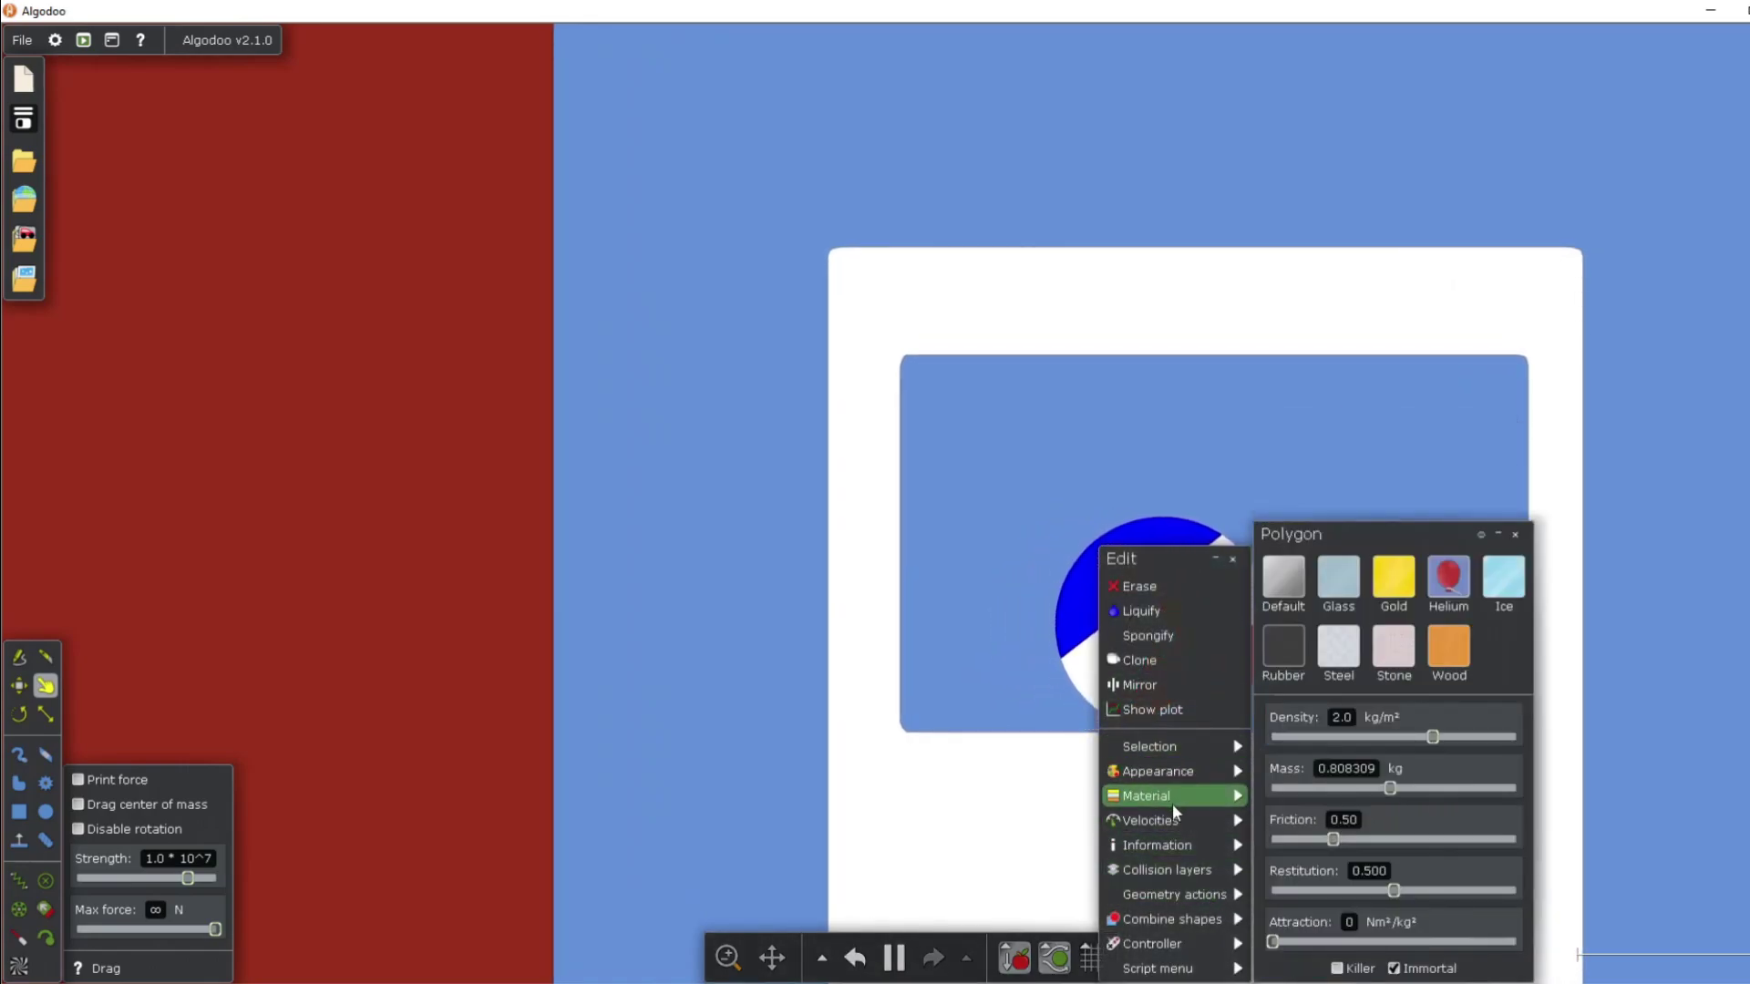
click(1514, 535)
scroll(1255, 714, up, 3)
click(1233, 559)
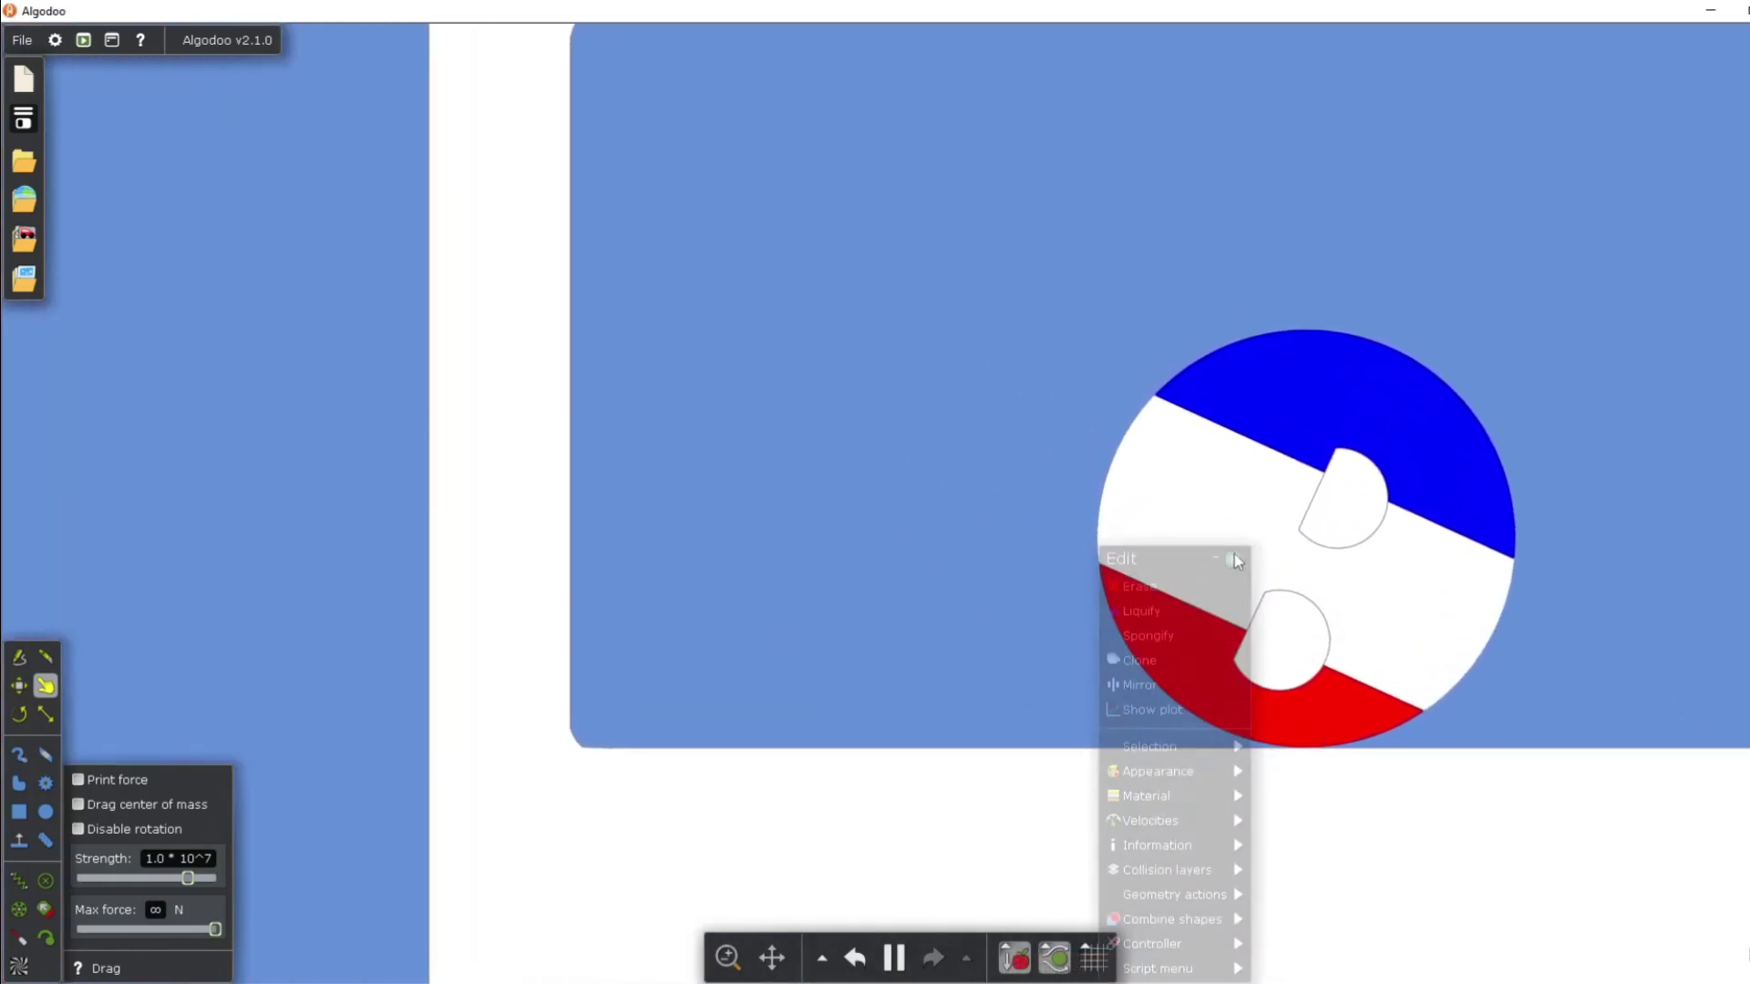
Step: Fling the French-flag ball around the tower room and through its wall with the Drag tool
drag(979, 442, 259, 419)
scroll(259, 419, up, 4)
drag(1003, 488, 783, 528)
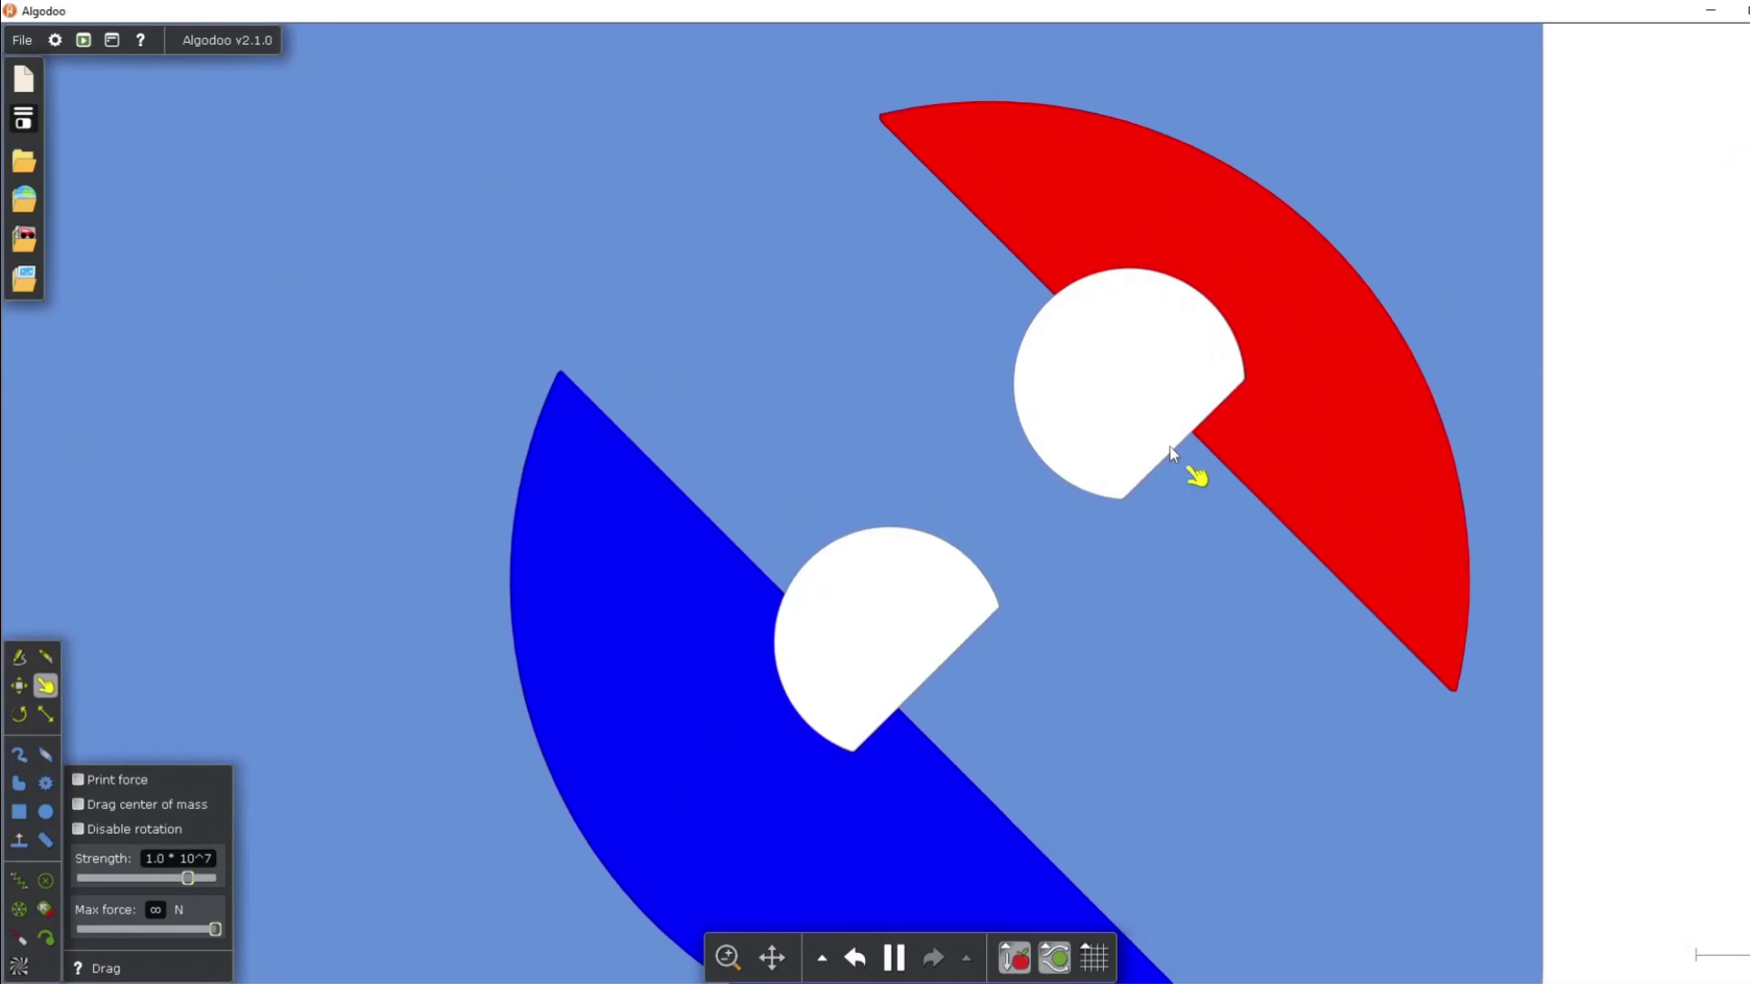
drag(1170, 453, 164, 469)
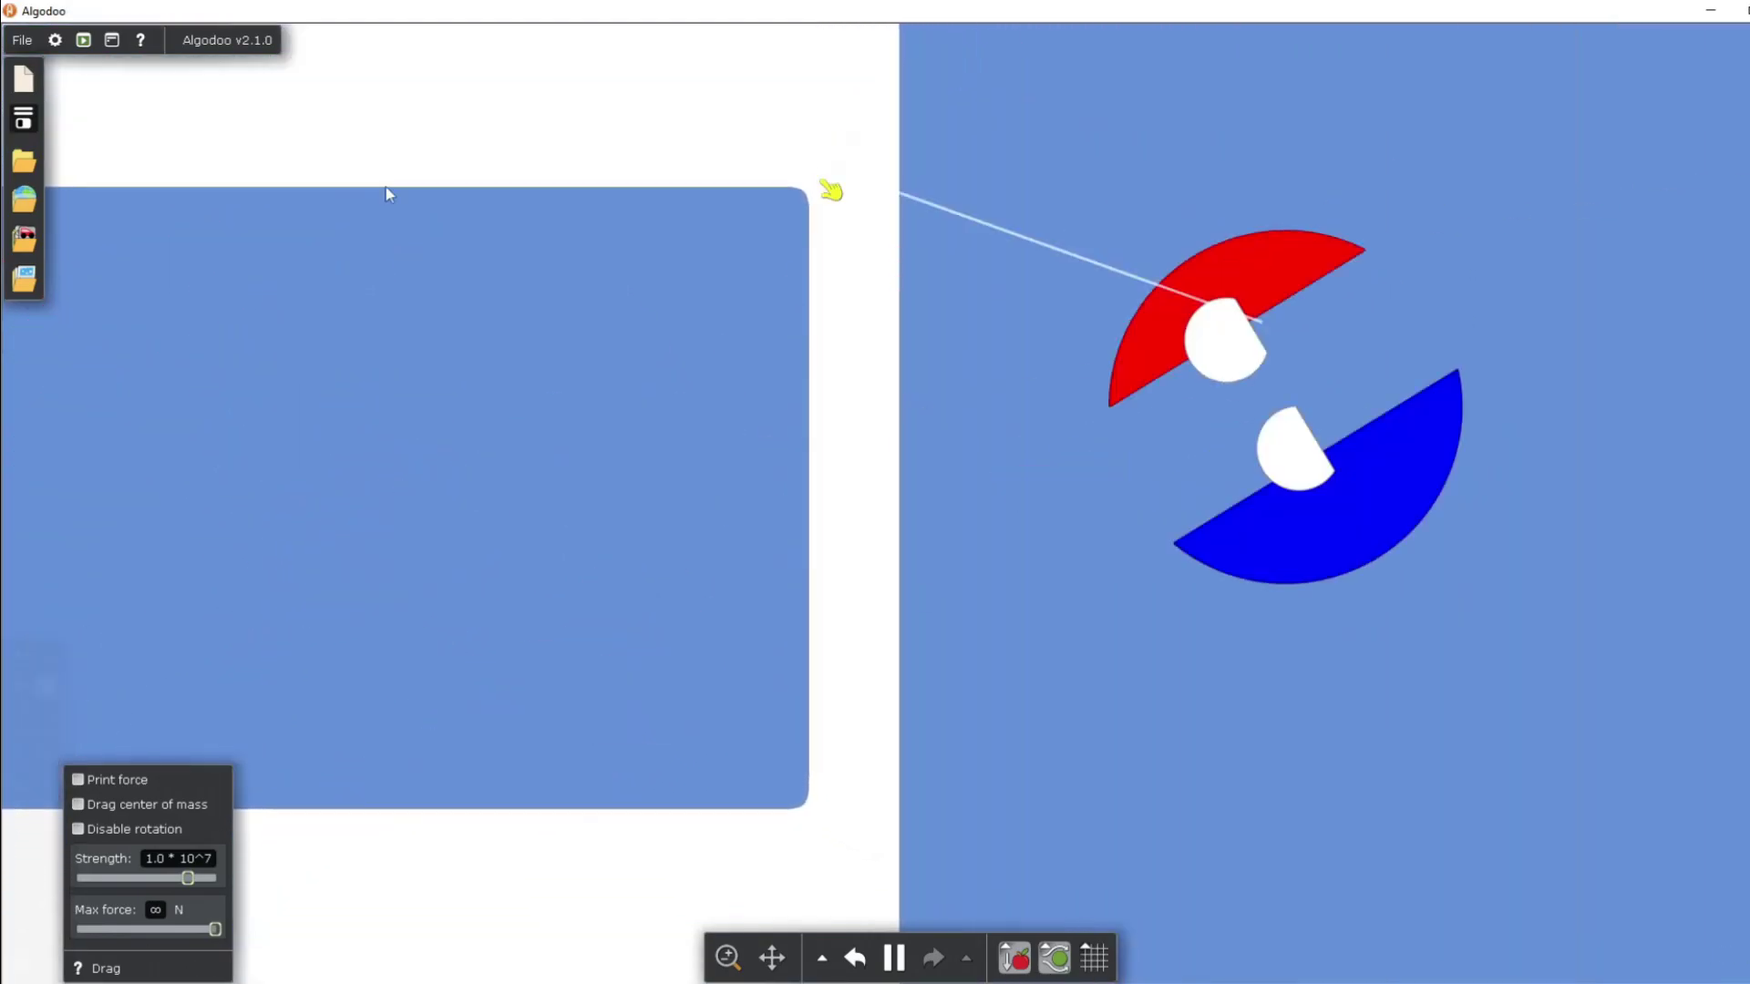
drag(385, 188, 1722, 43)
scroll(501, 513, up, 3)
scroll(415, 679, up, 6)
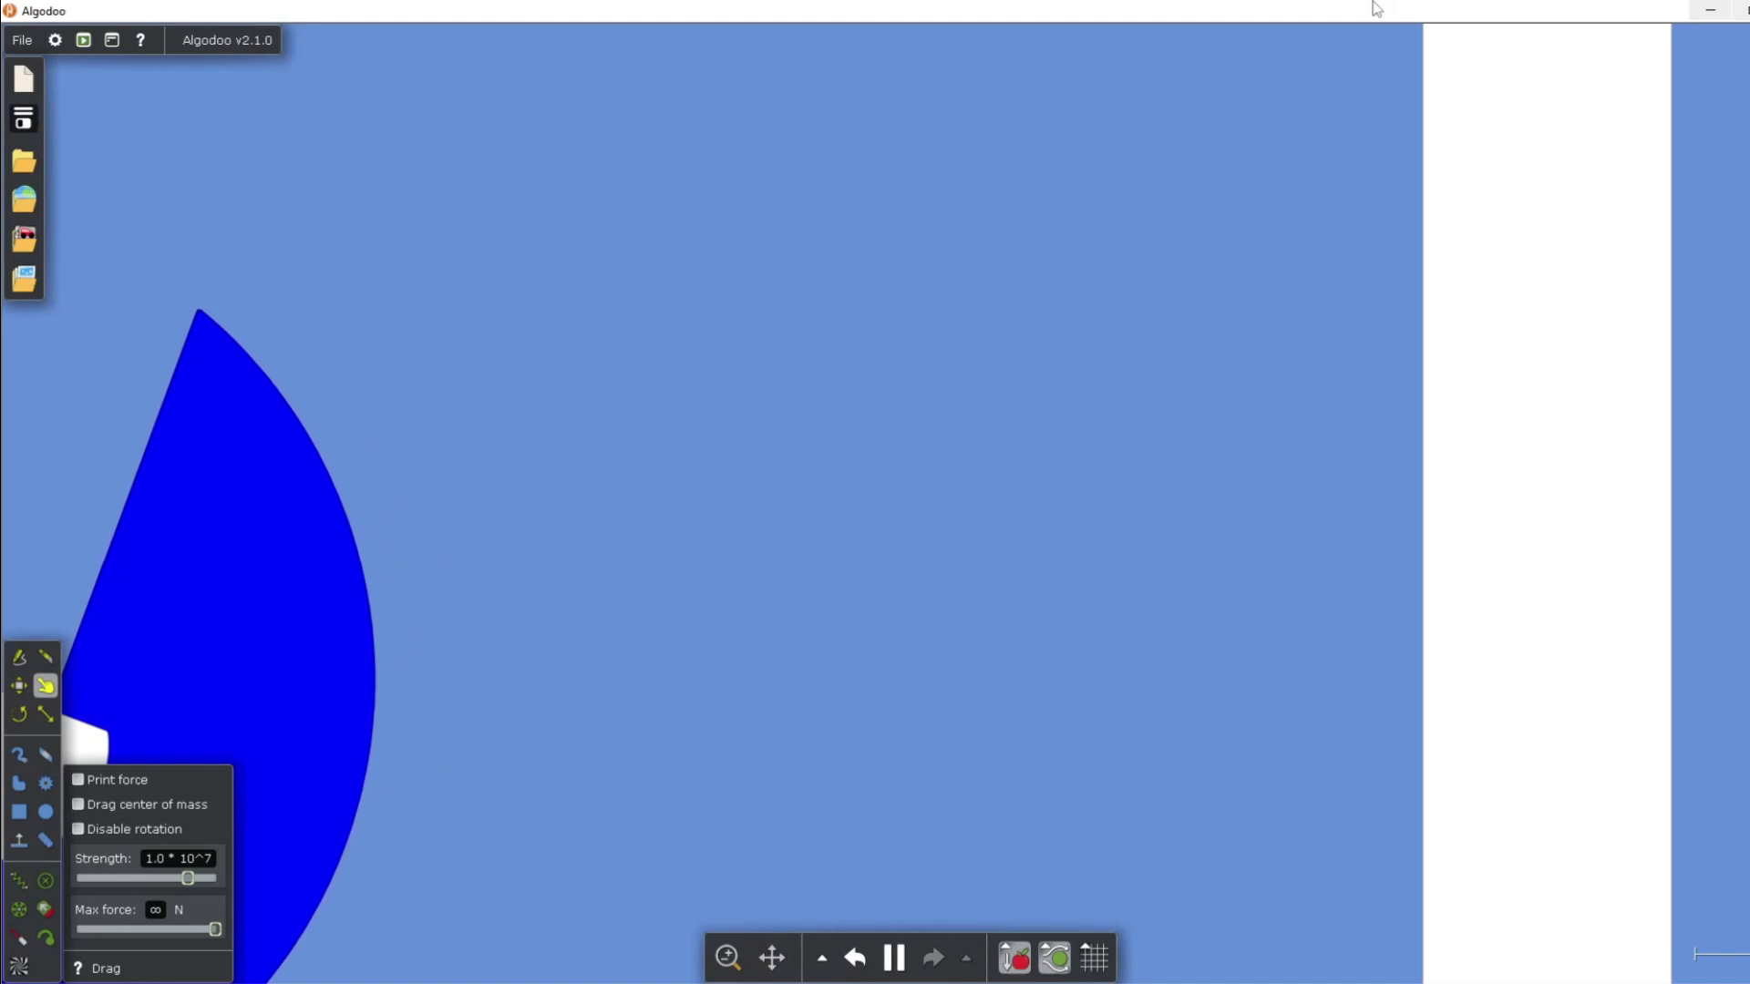
Step: Liquify the white tower surrounding the French-flag ball's room and inspect the liquid spilled along the runway
scroll(95, 68, down, 10)
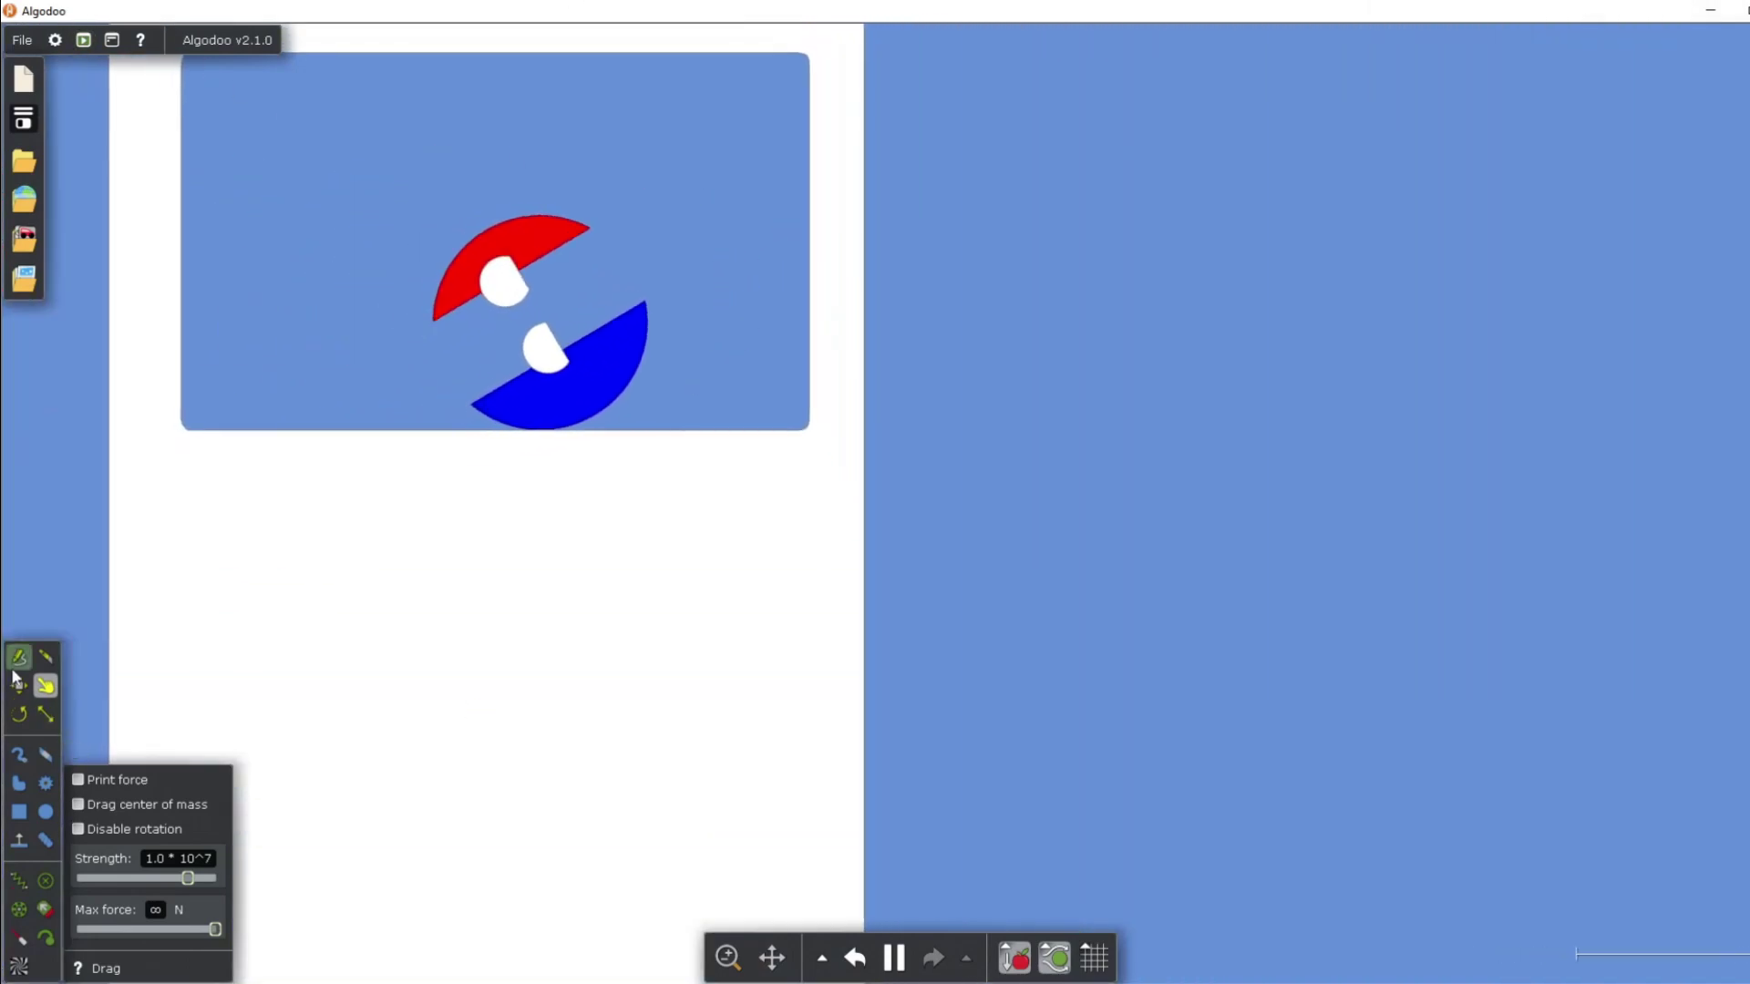
click(18, 685)
right_click(497, 592)
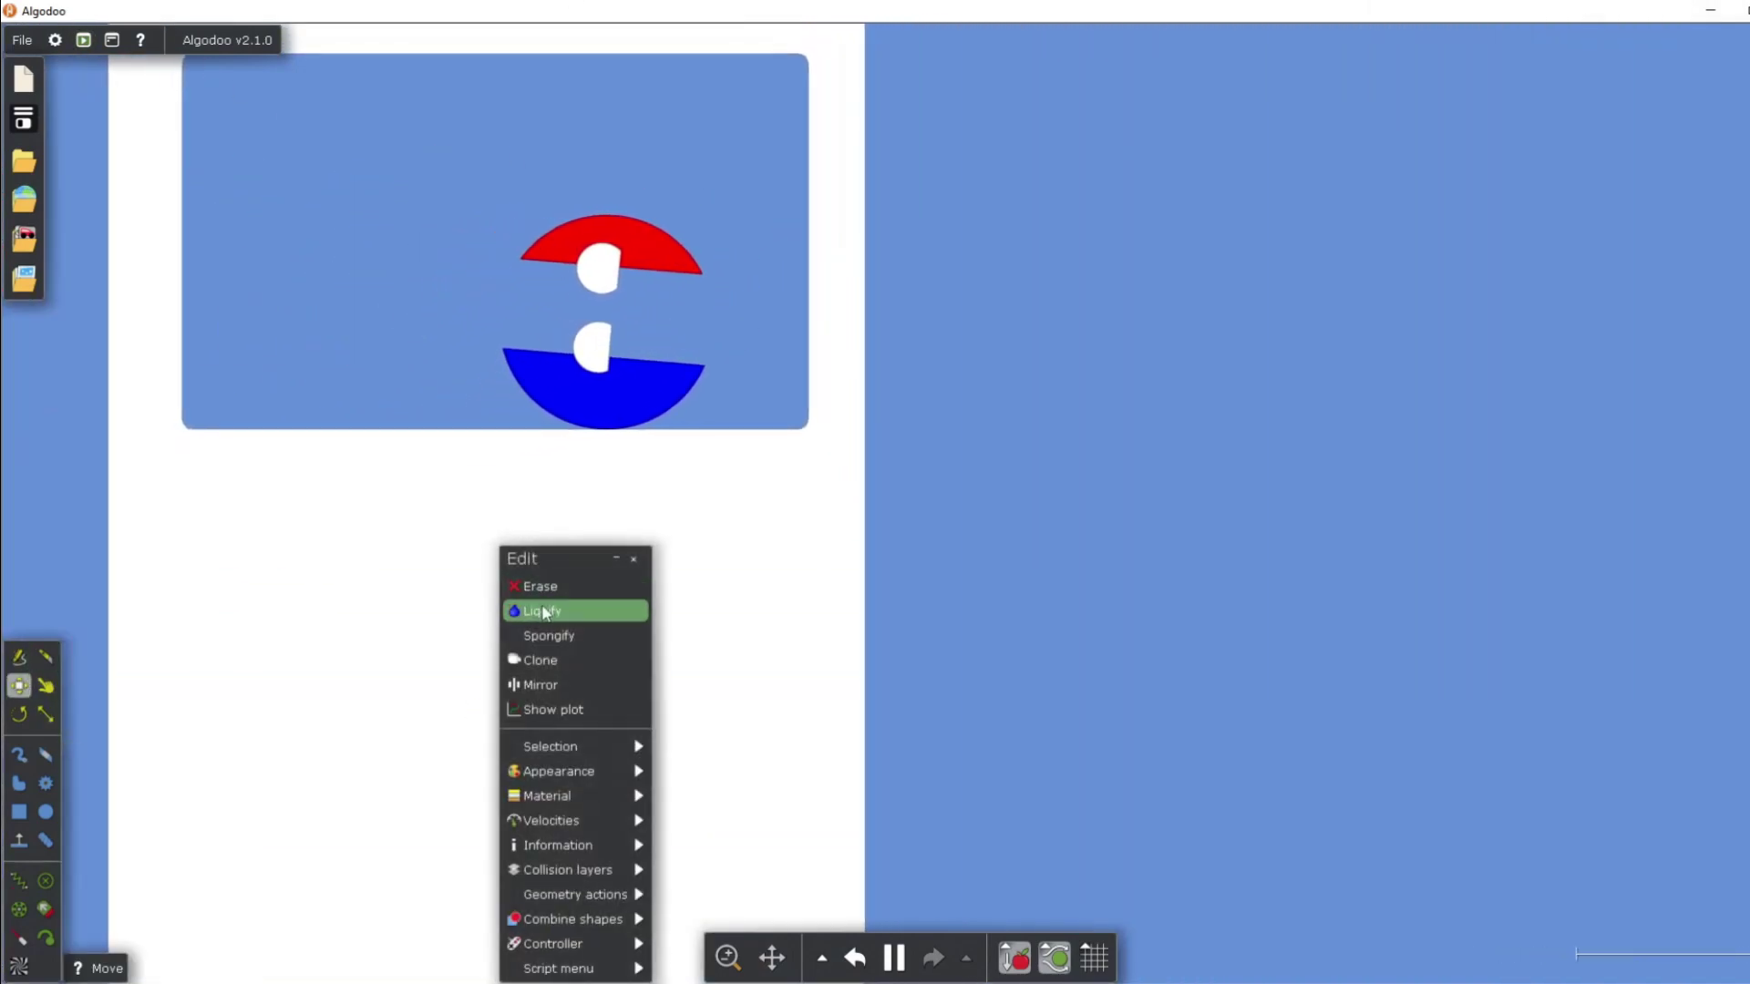
click(544, 612)
scroll(913, 451, down, 5)
scroll(996, 79, up, 6)
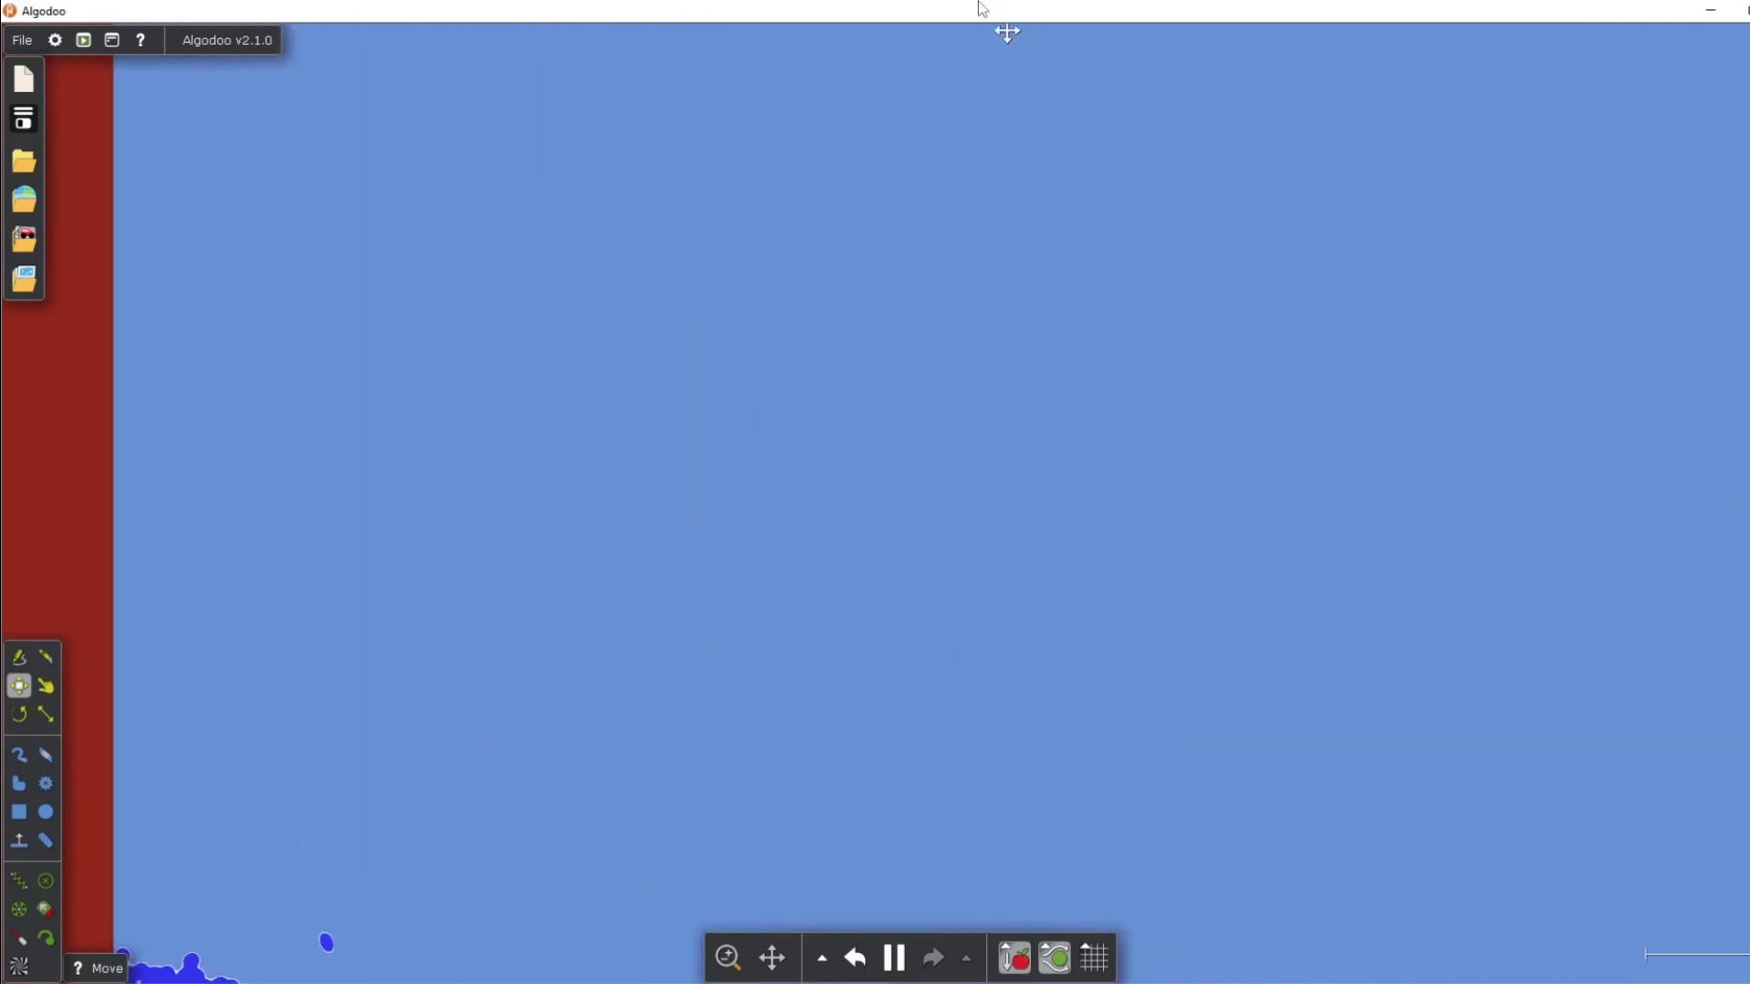
scroll(1205, 681, down, 4)
scroll(1104, 648, up, 6)
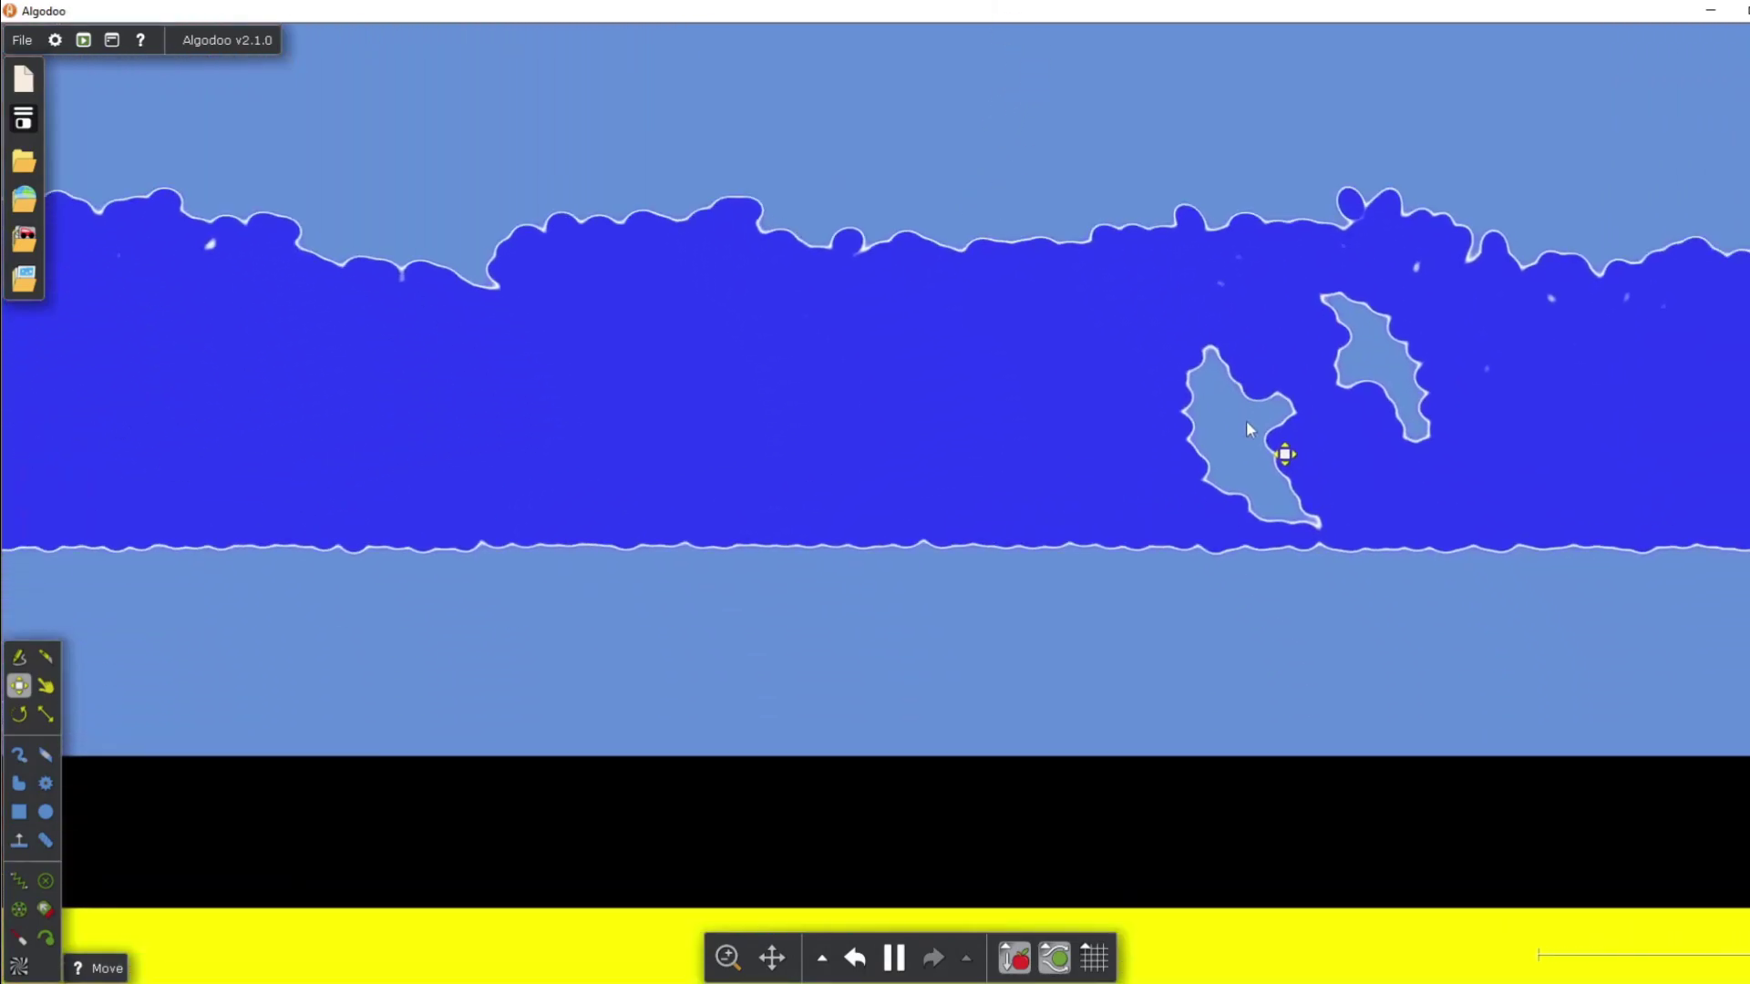
scroll(1226, 429, down, 4)
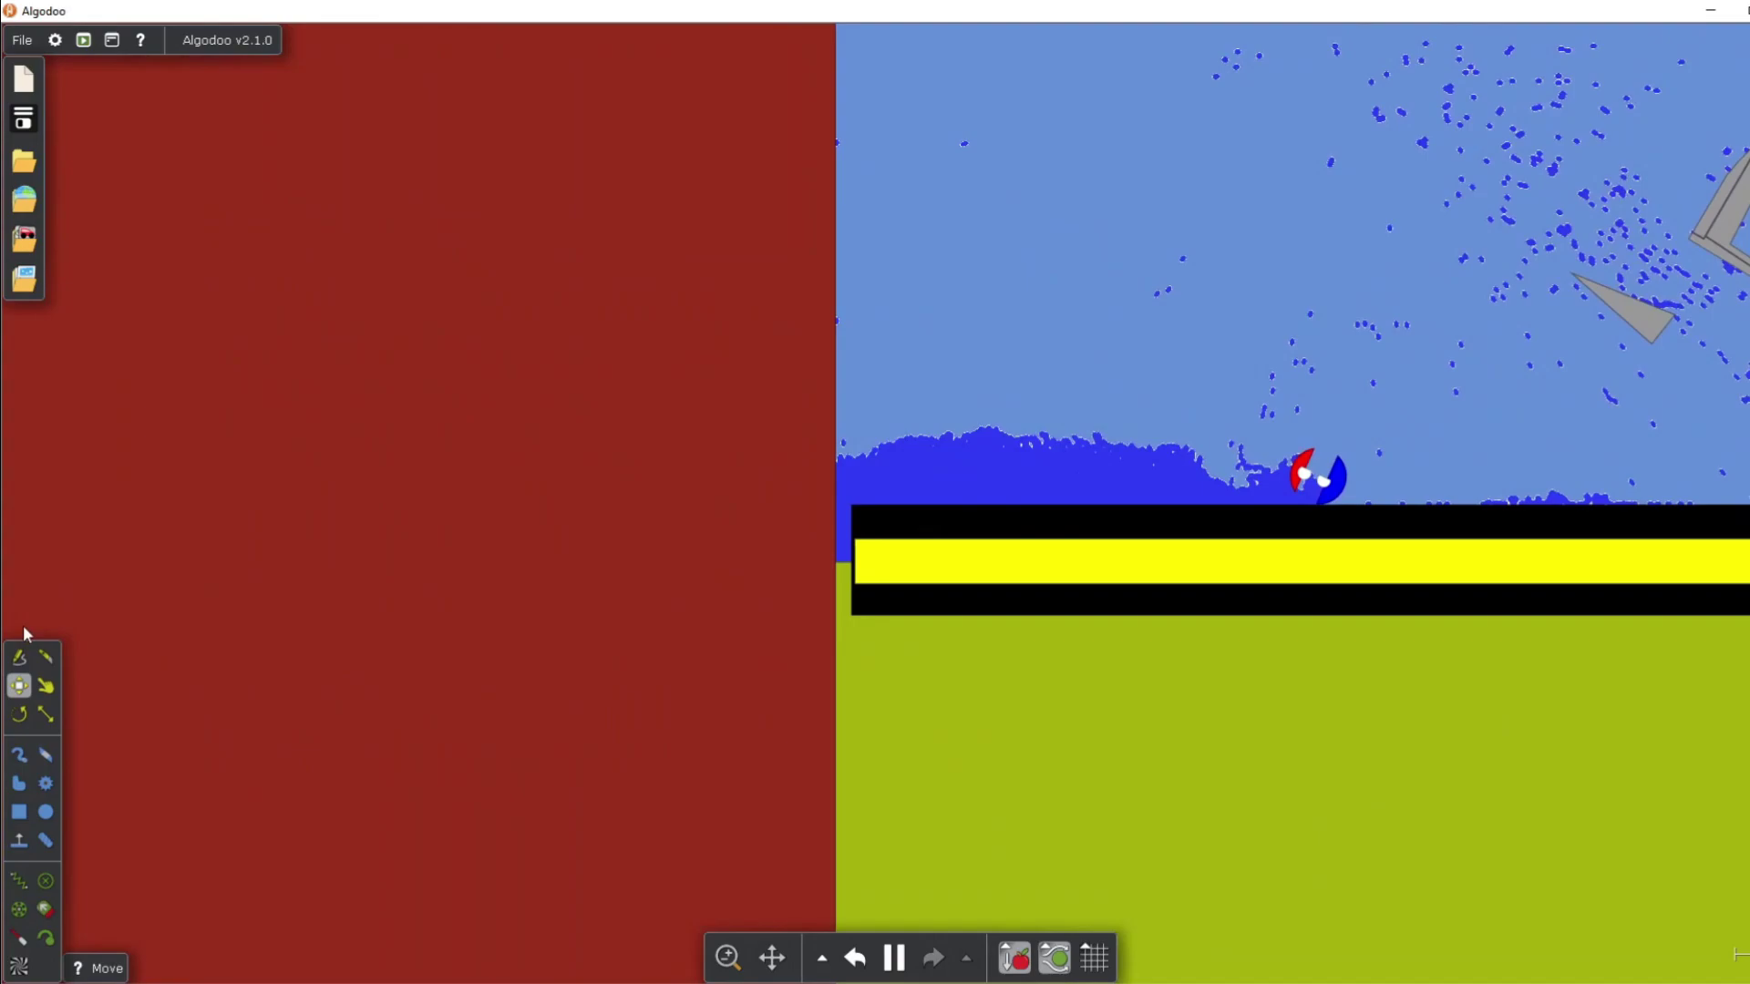
Step: Pull the French-flag ball through the liquid on the runway with the Drag tool and inspect it there
click(46, 685)
scroll(1483, 339, up, 6)
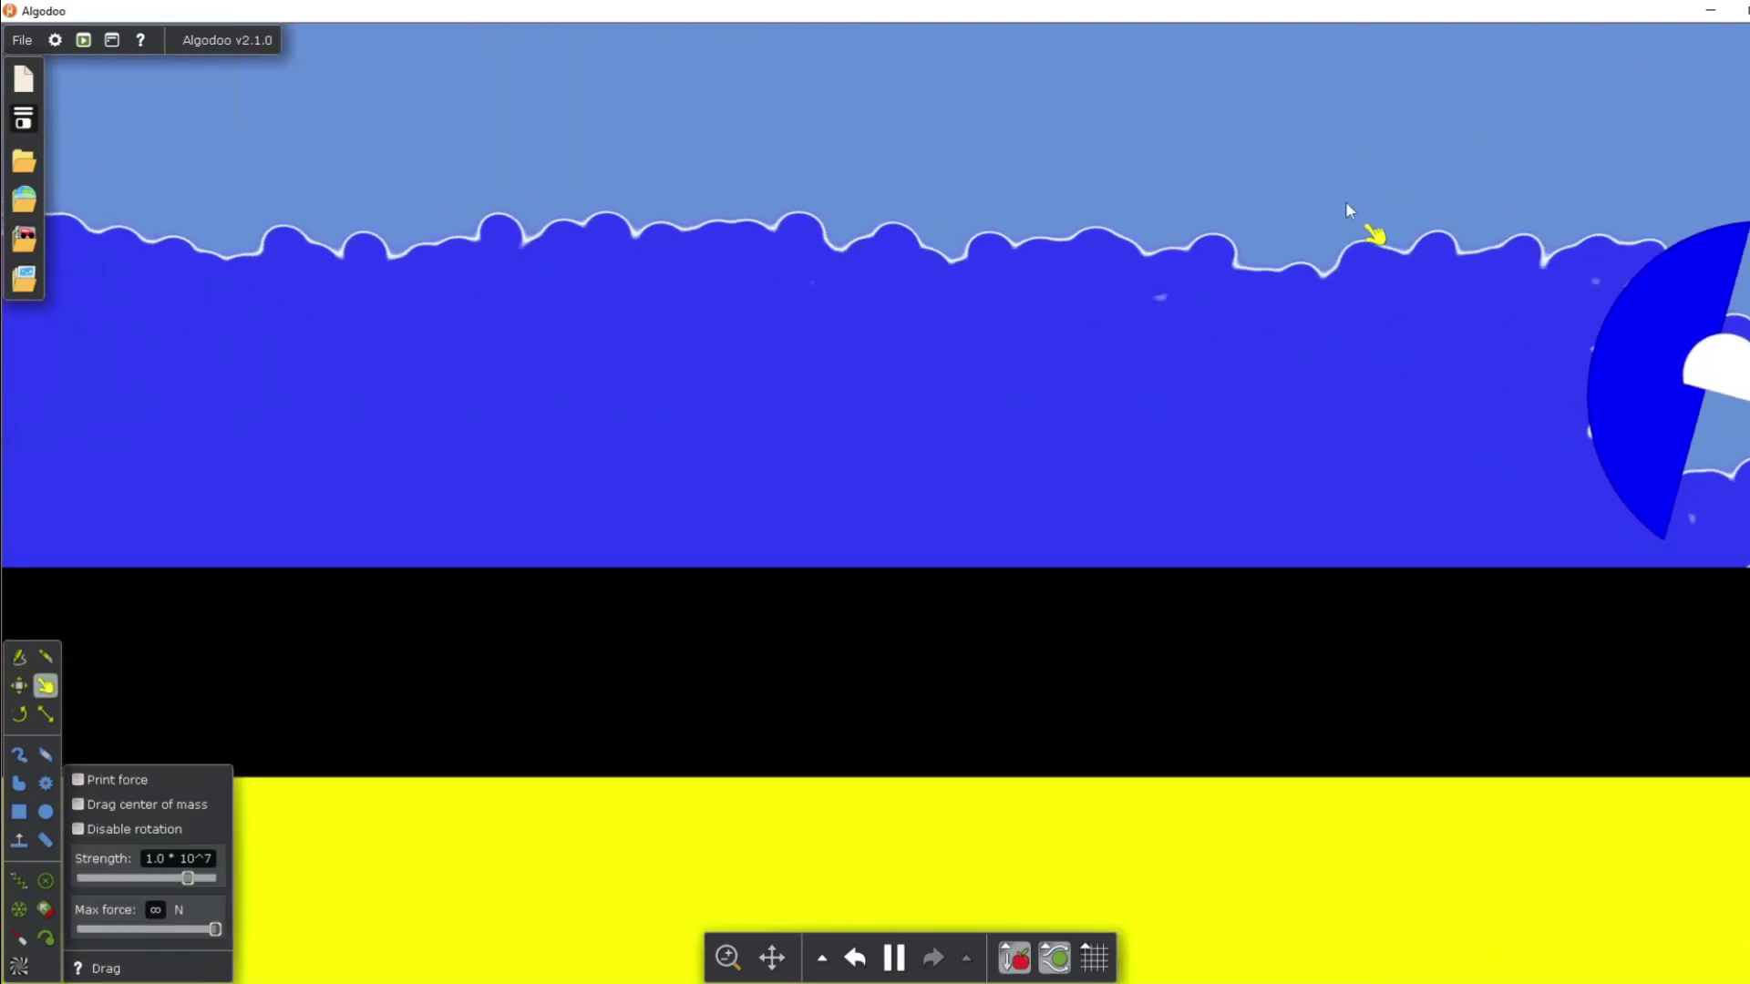
scroll(1277, 200, down, 2)
scroll(796, 172, down, 3)
scroll(980, 441, up, 4)
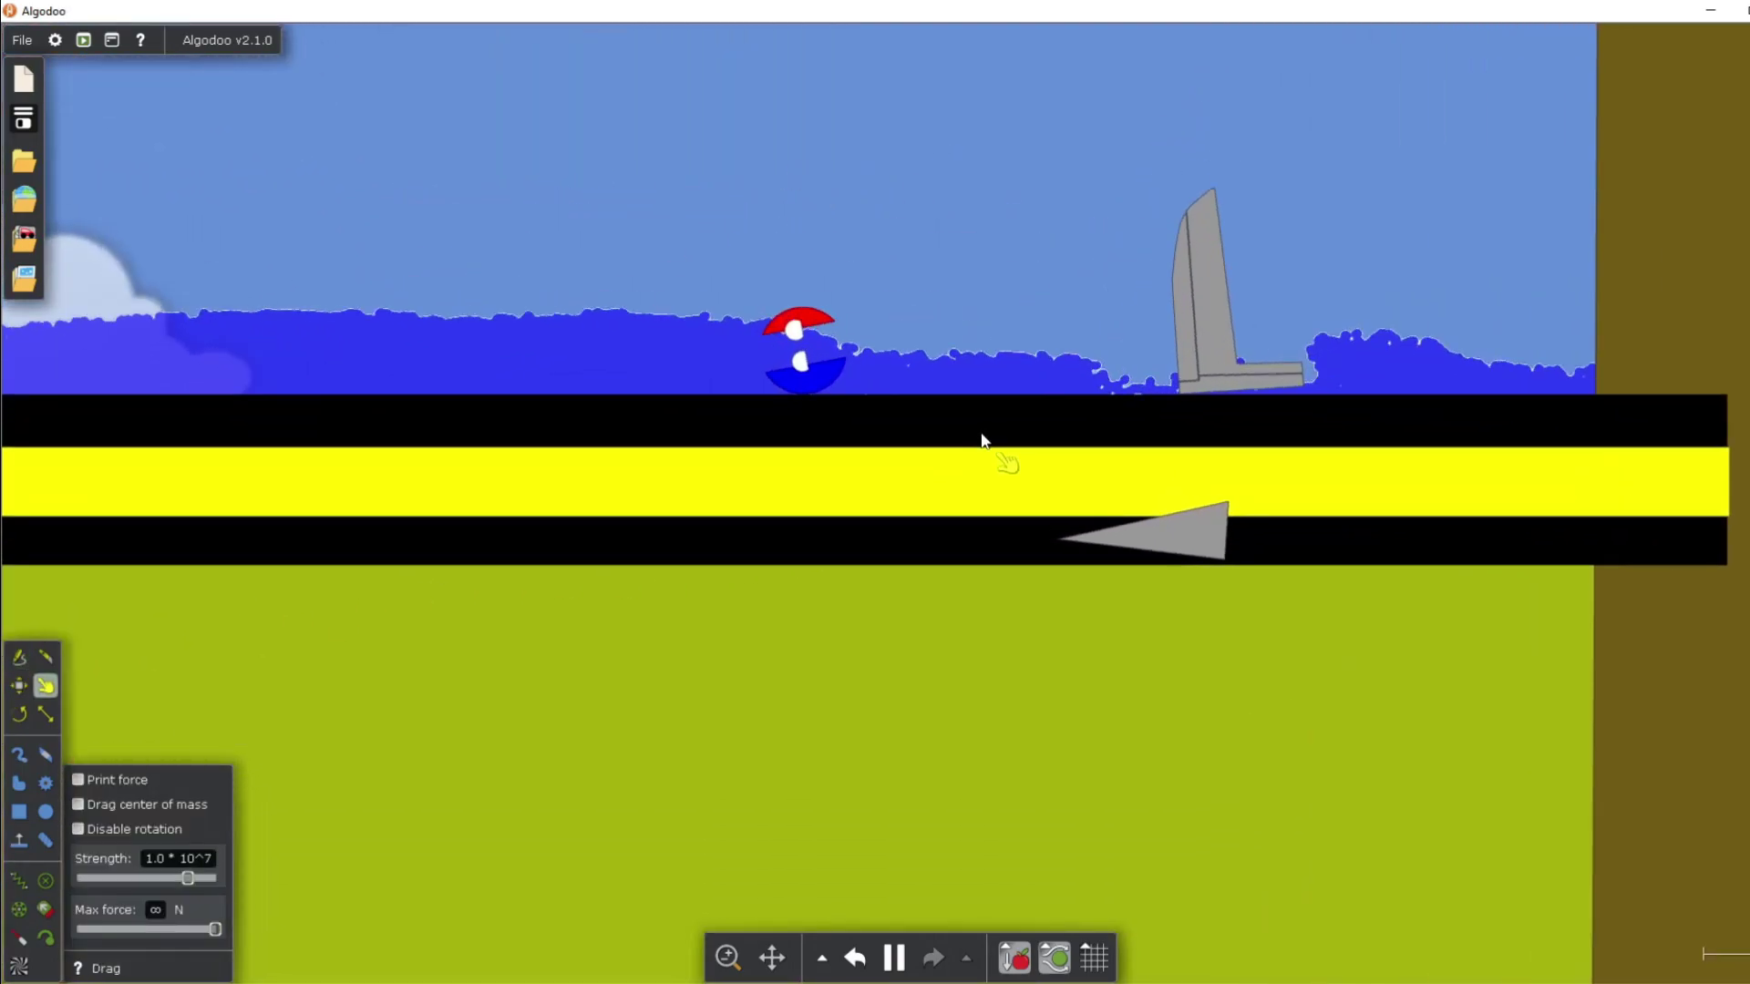
drag(1397, 219, 1745, 401)
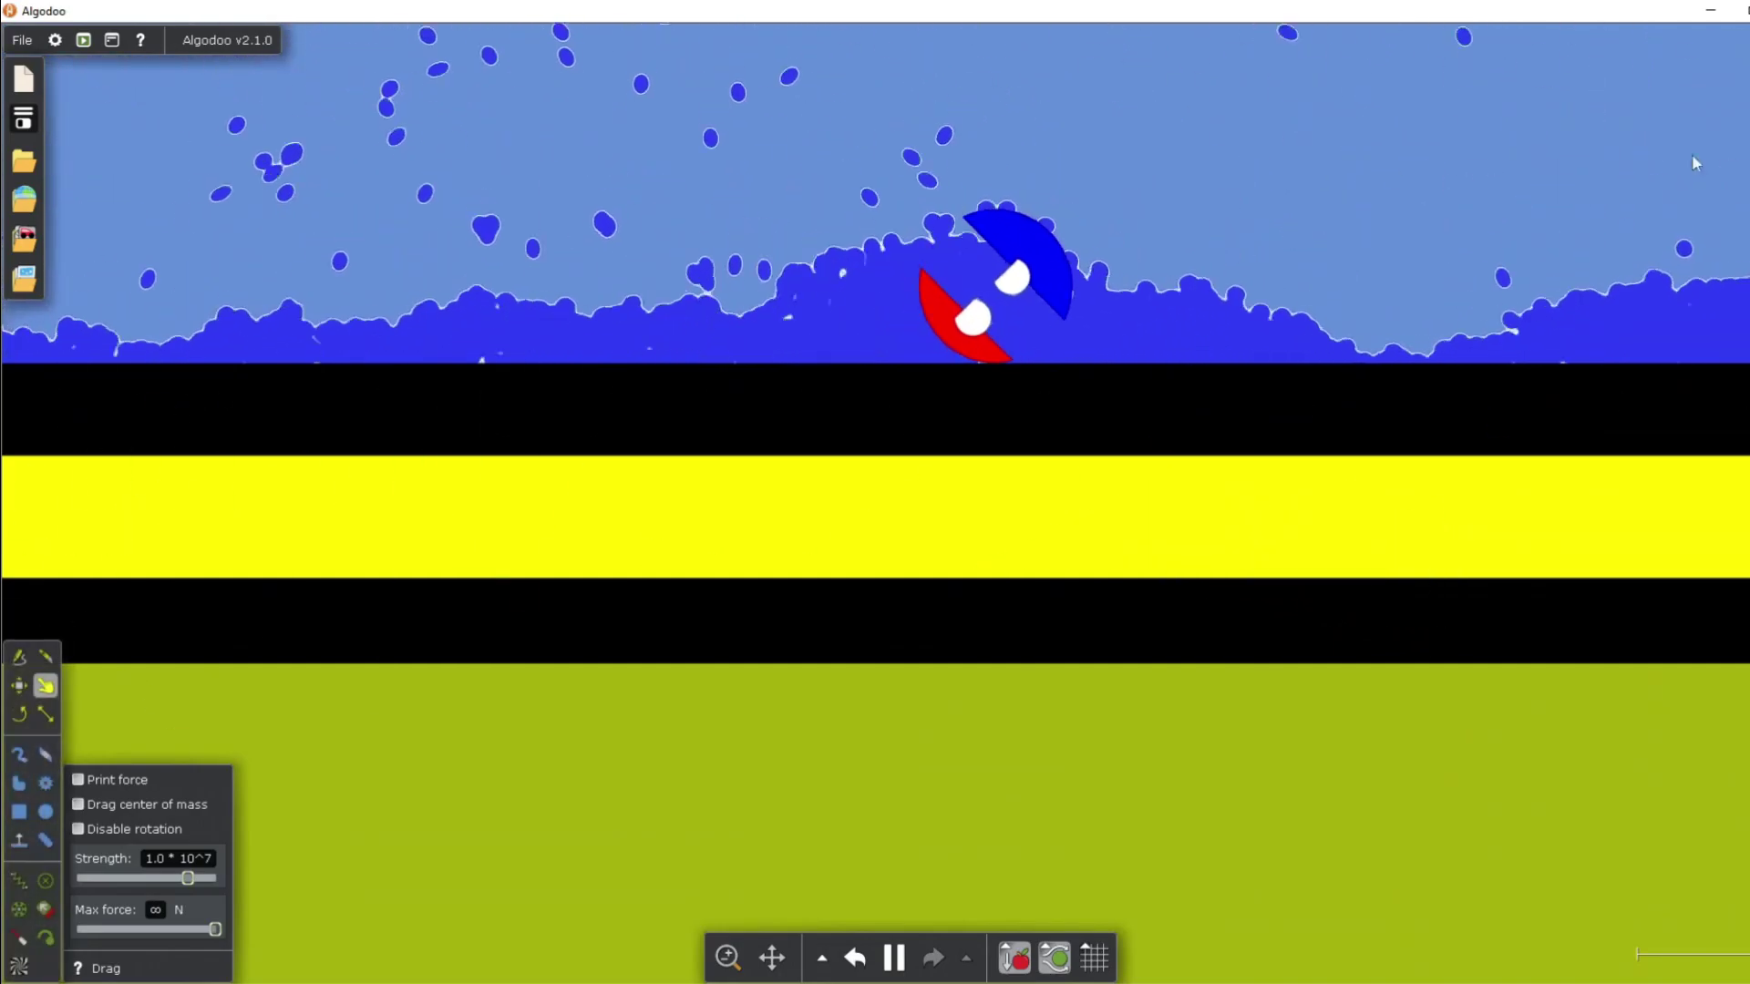
scroll(1092, 255, up, 4)
scroll(1002, 284, up, 2)
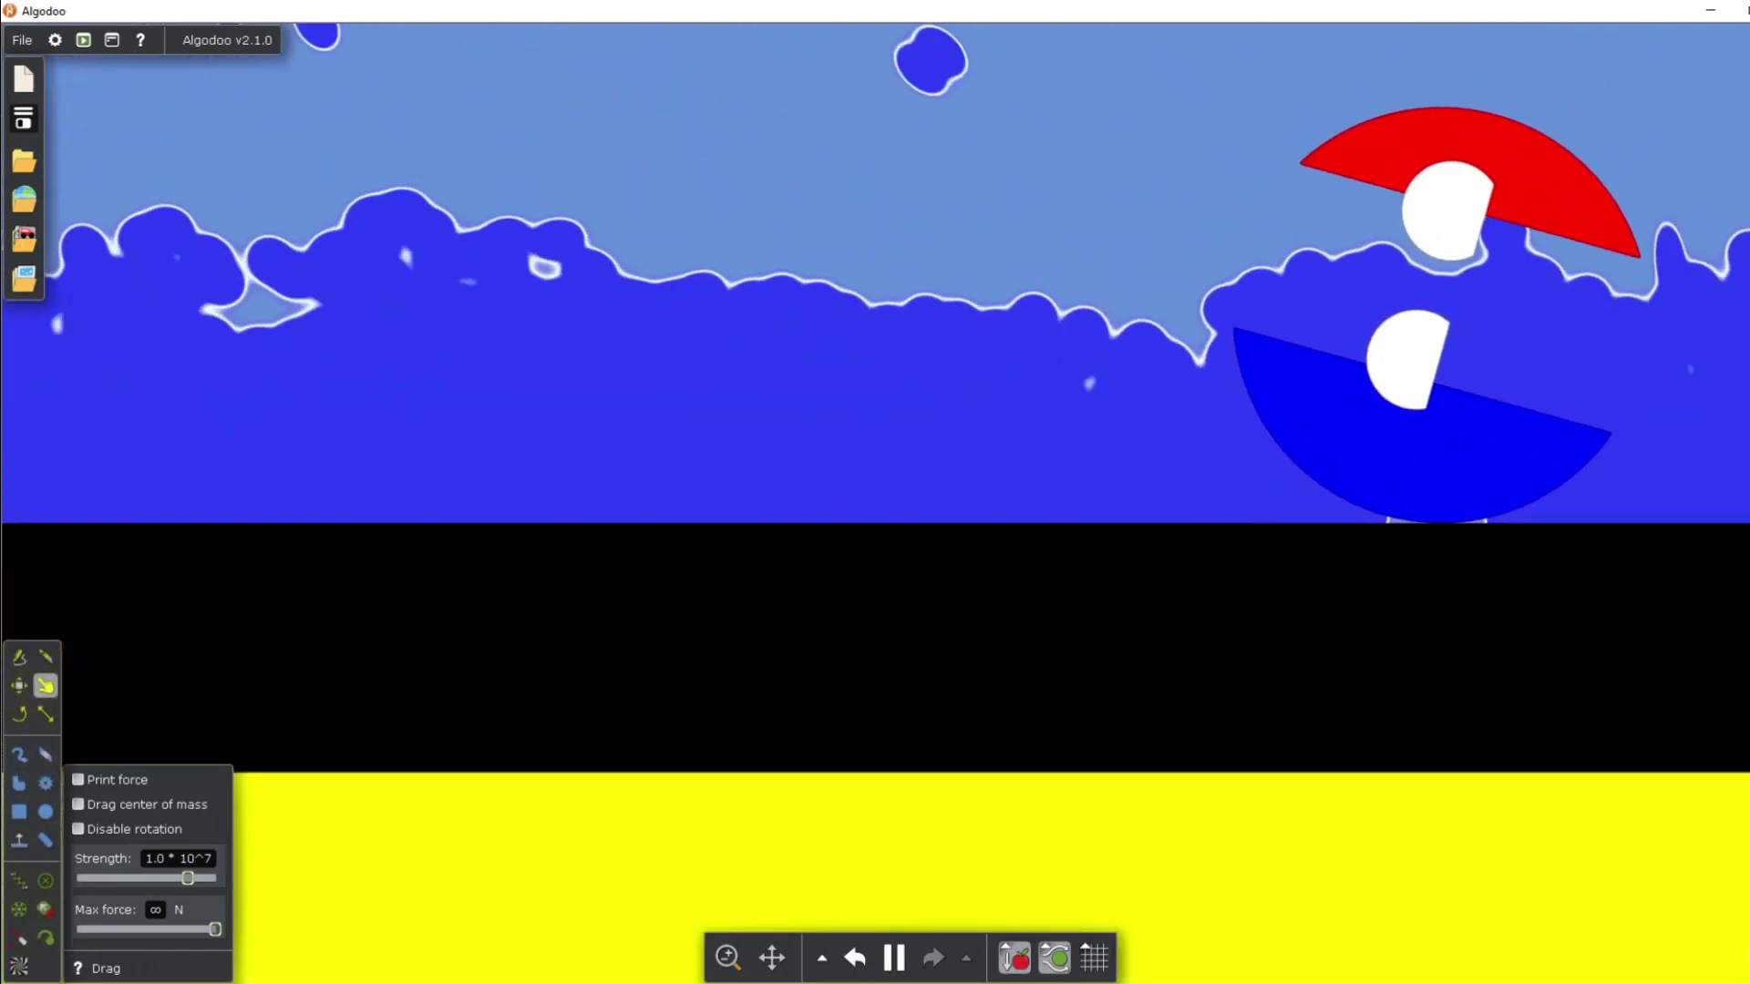